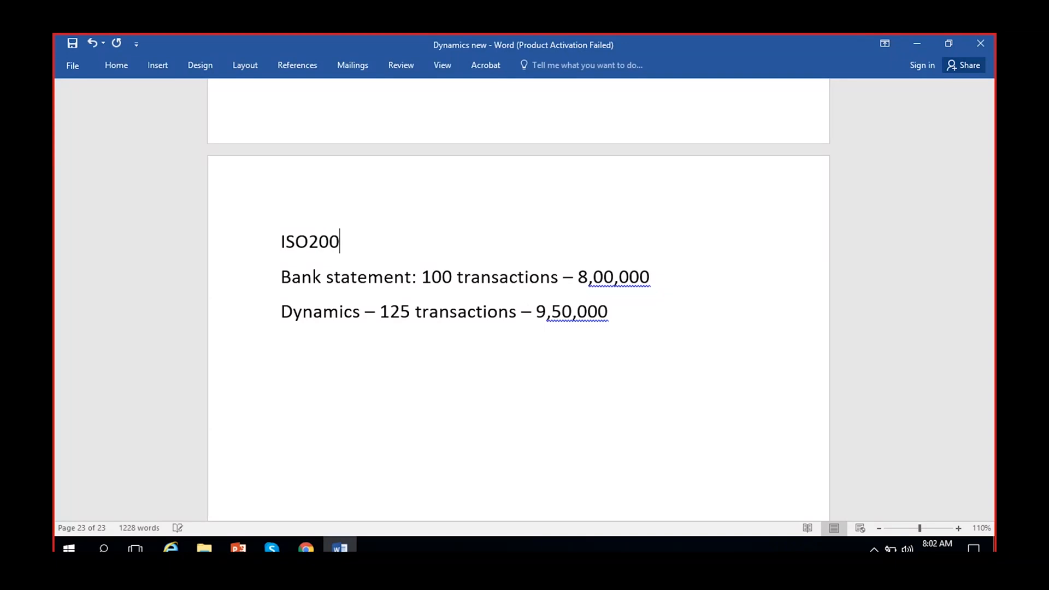
- Complete the line above the bank statement figures to read "Formats for ABR: ISO20022, MT940, BAI2."
{"action": "type", "text": "MT940"}
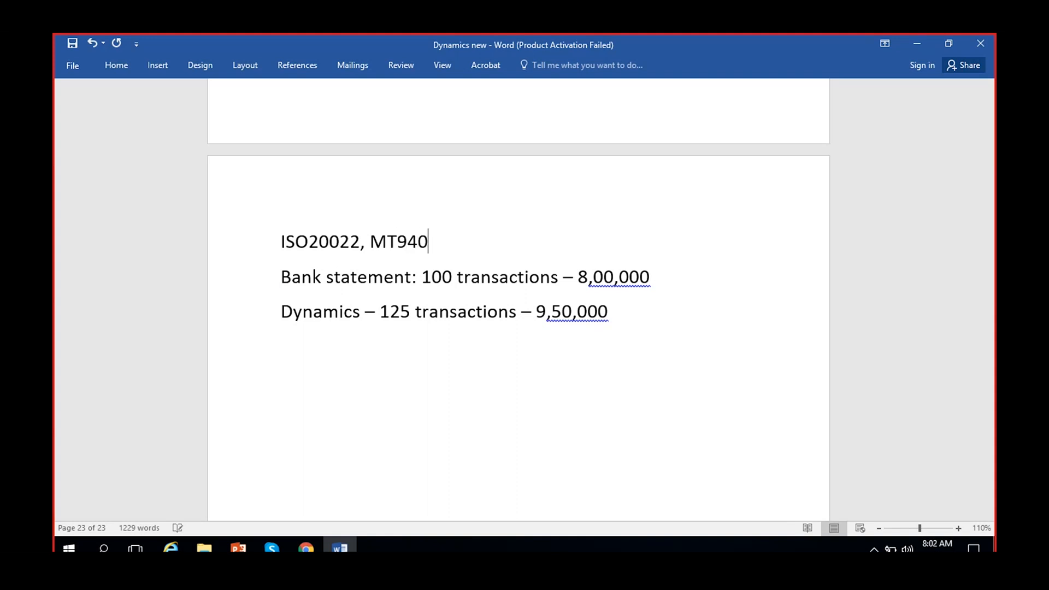
{"action": "type", "text": ", BAI2"}
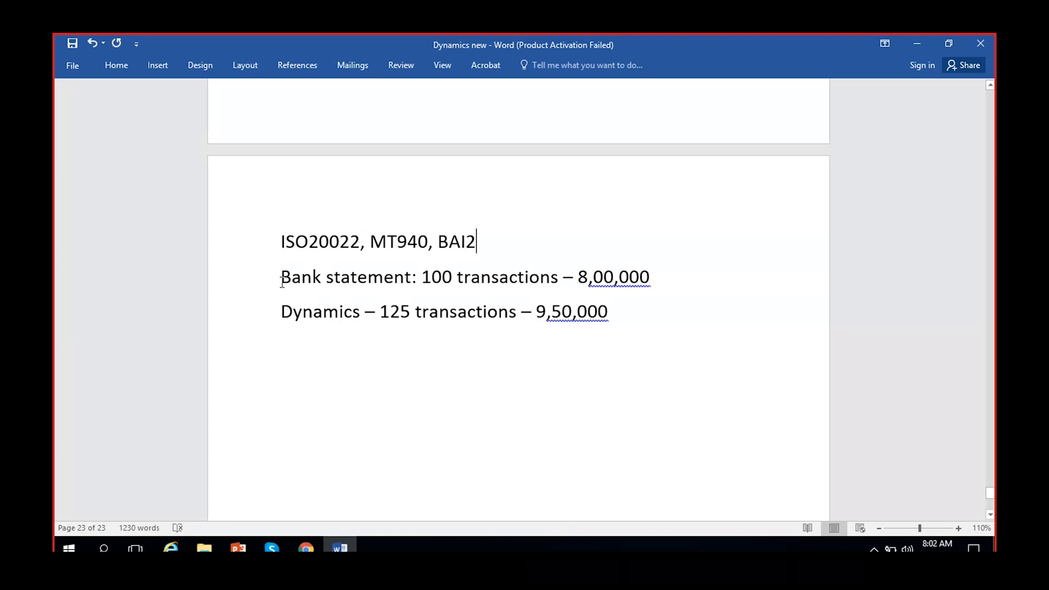
{"action": "left_click", "coordinate": [279, 241]}
{"action": "type", "text": "Formats "}
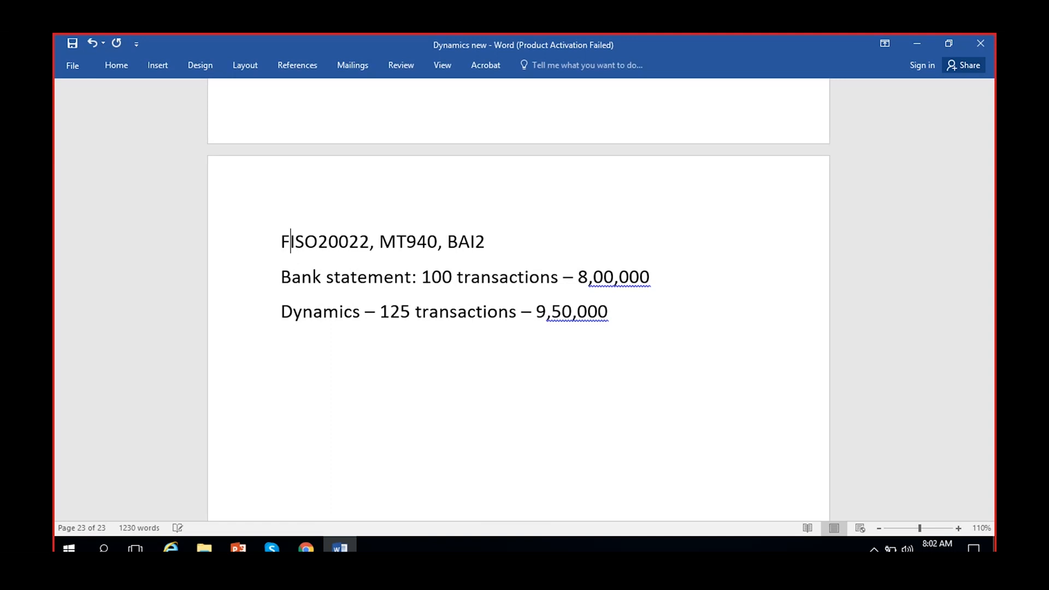
{"action": "type", "text": "for AB"}
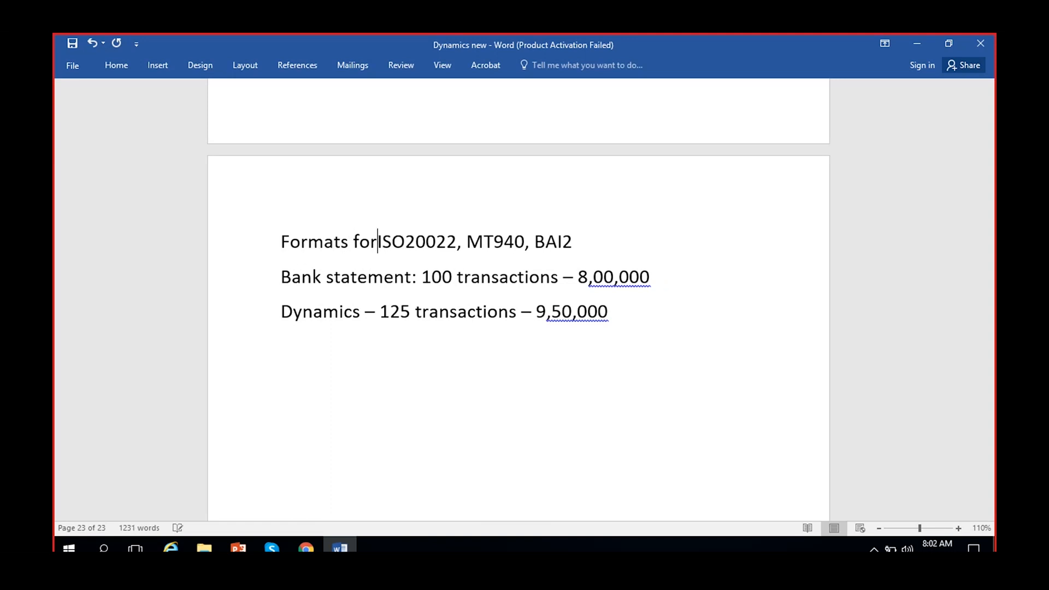
{"action": "type", "text": "R"}
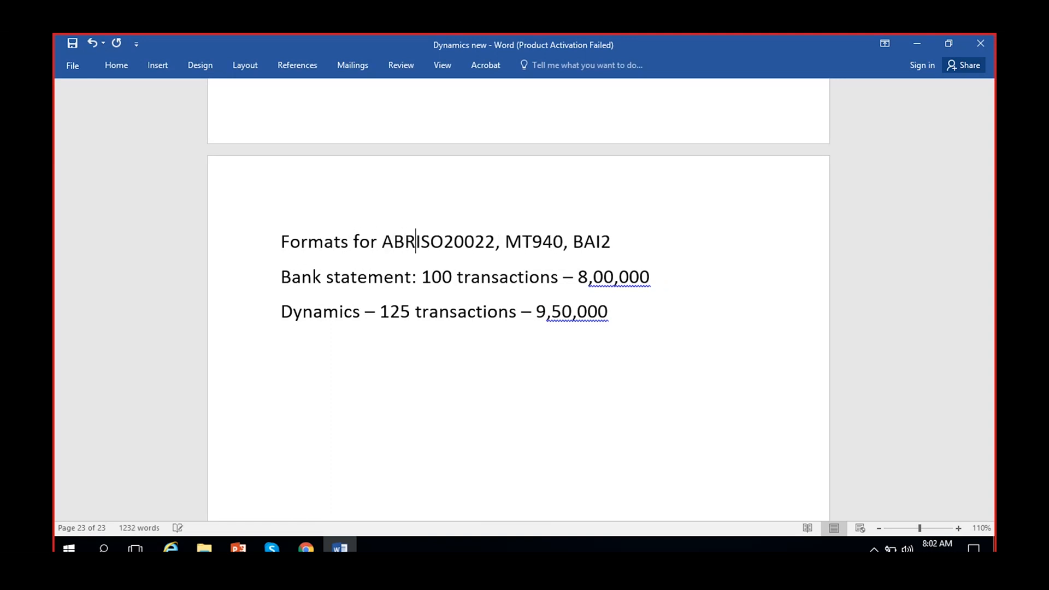
{"action": "type", "text": ":"}
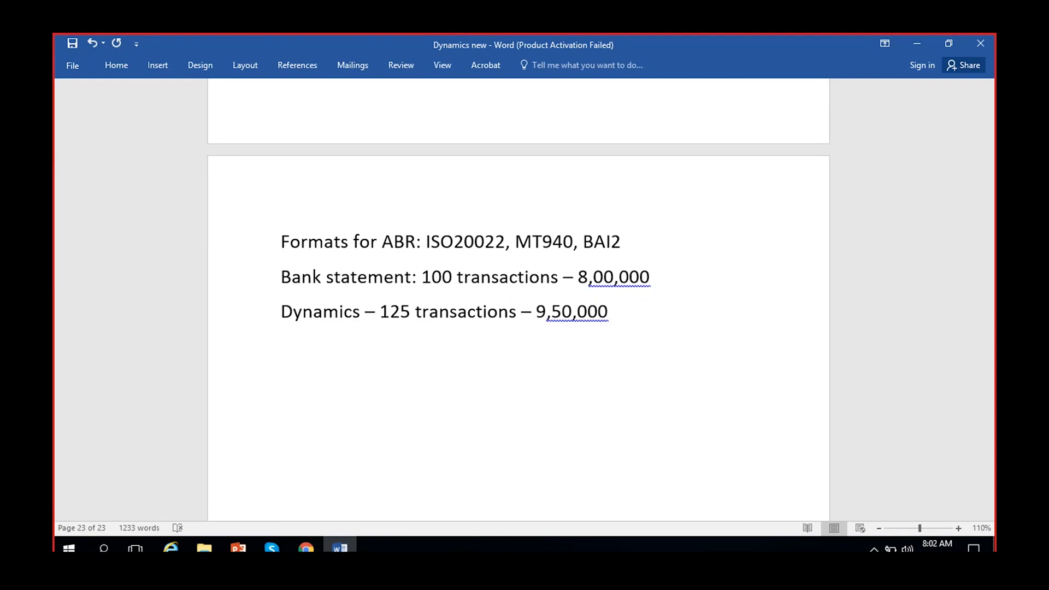
{"action": "left_click", "coordinate": [637, 243]}
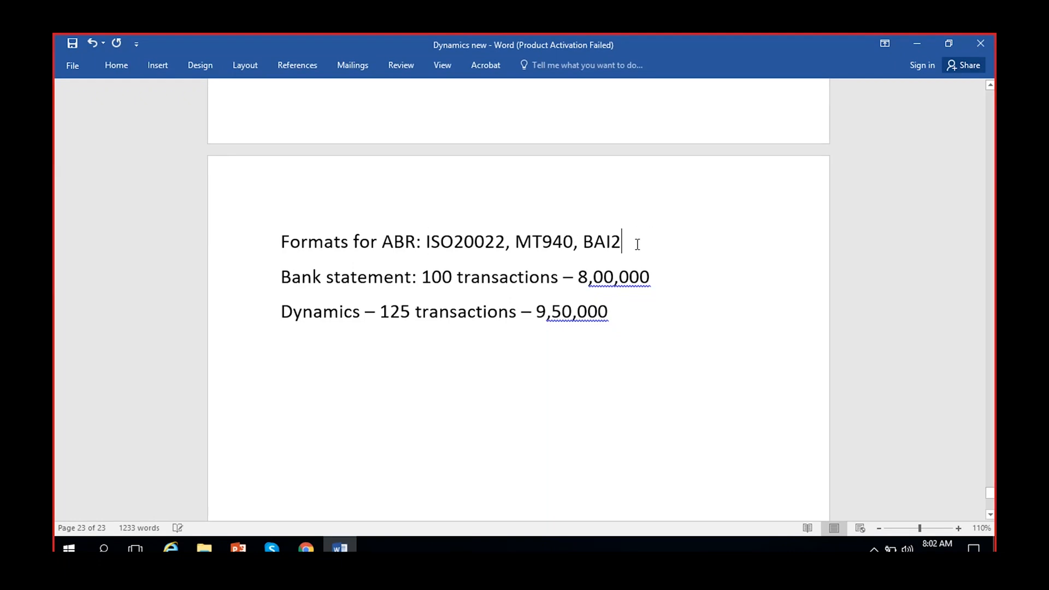
{"action": "type", "text": "."}
{"action": "left_click_drag", "start_coordinate": [427, 240], "coordinate": [646, 241]}
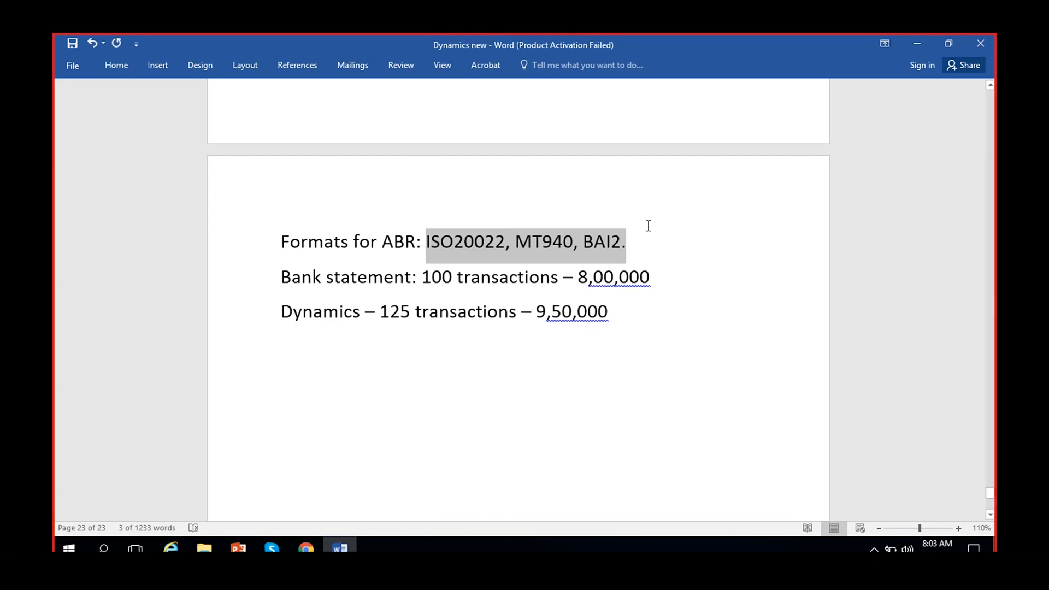
{"action": "left_click", "coordinate": [634, 248]}
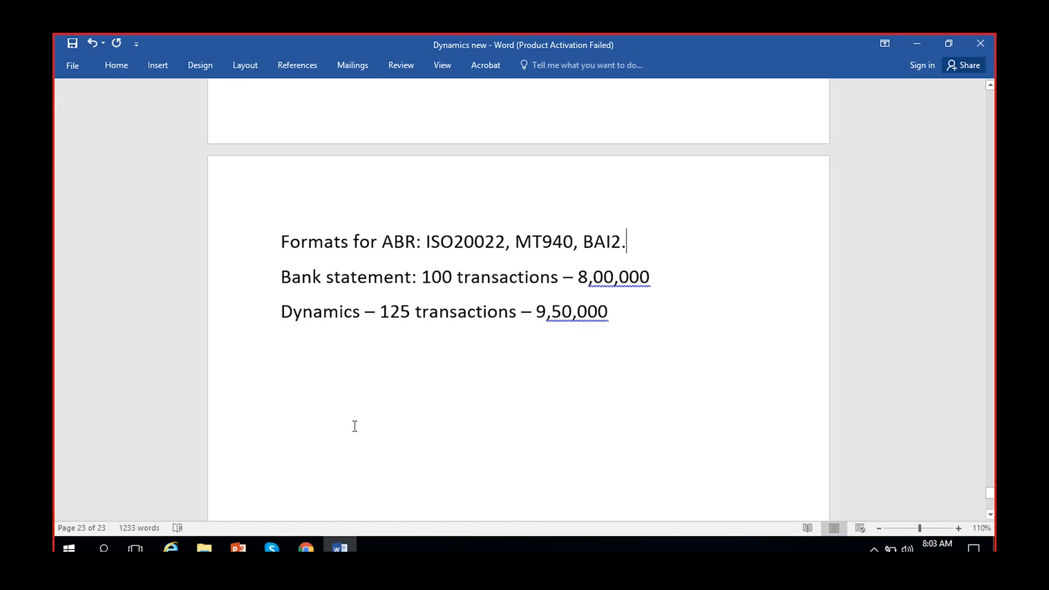
- Switch to Dynamics 365 Finance and Operations in the browser and open the Cash and bank management bank accounts list
{"action": "left_click", "coordinate": [306, 547]}
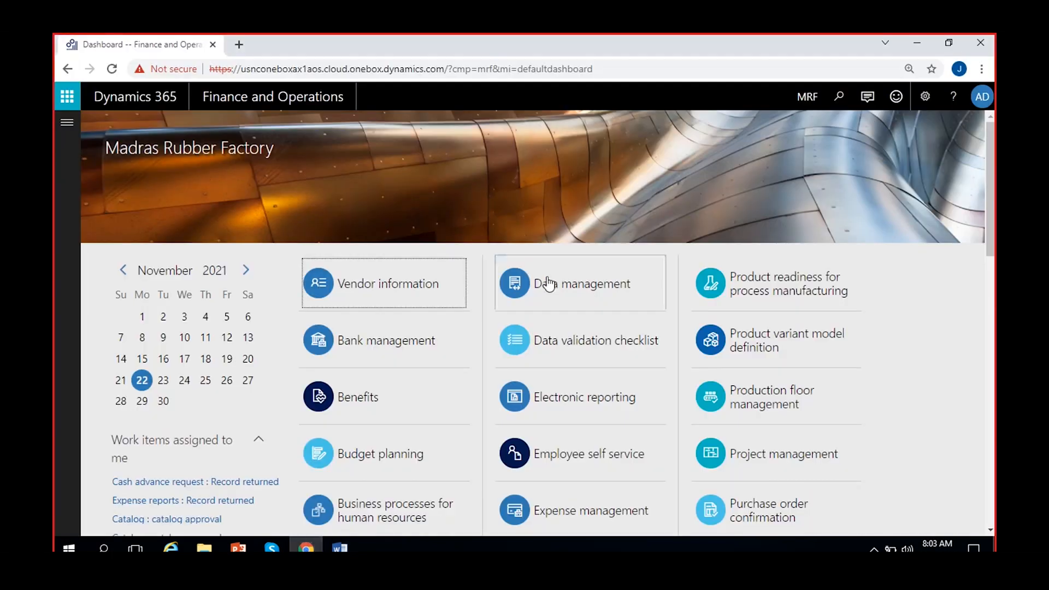
{"action": "left_click", "coordinate": [65, 135]}
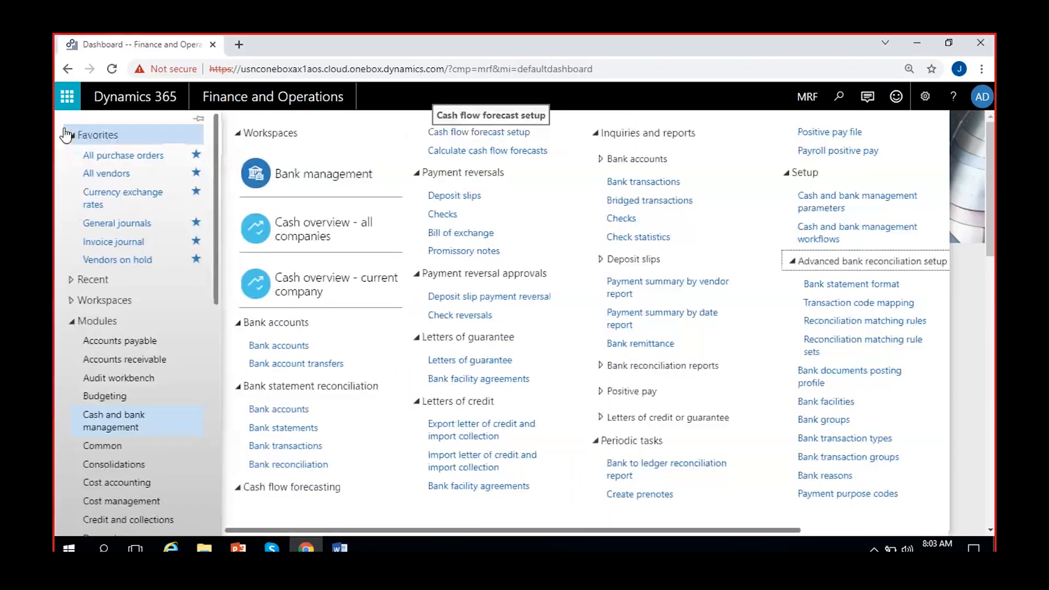
{"action": "left_click", "coordinate": [279, 350]}
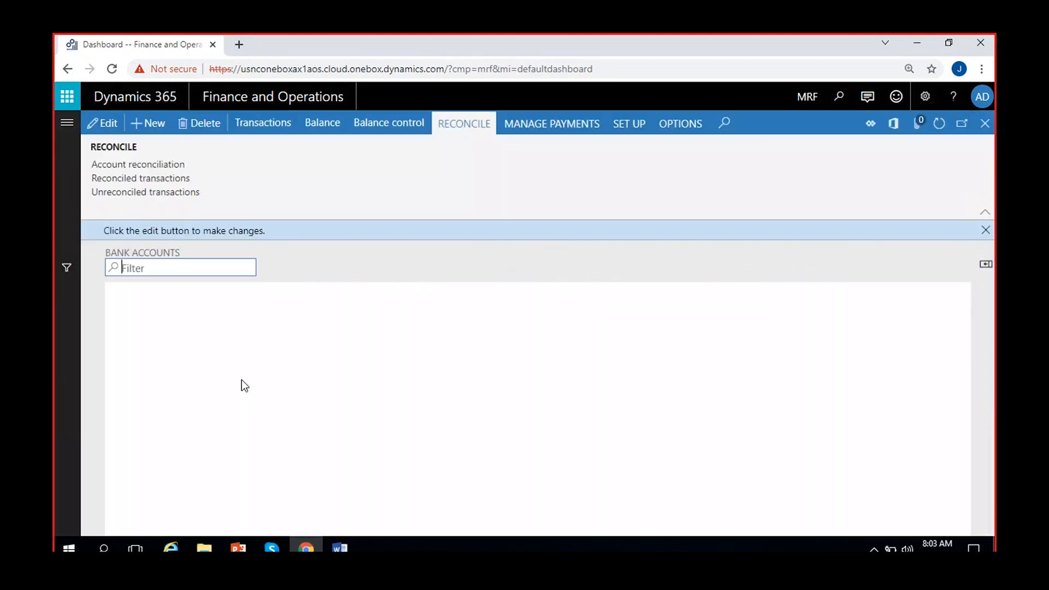
{"action": "left_click", "coordinate": [985, 230]}
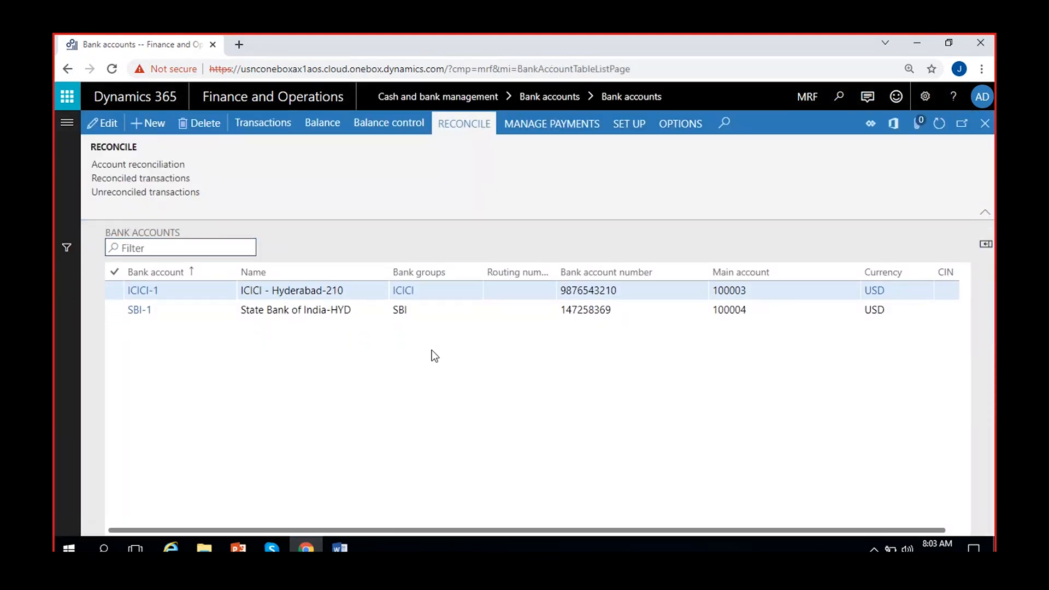
- Open bank account SBI-1 in edit mode and examine its Reconciliation settings
{"action": "left_click", "coordinate": [446, 293]}
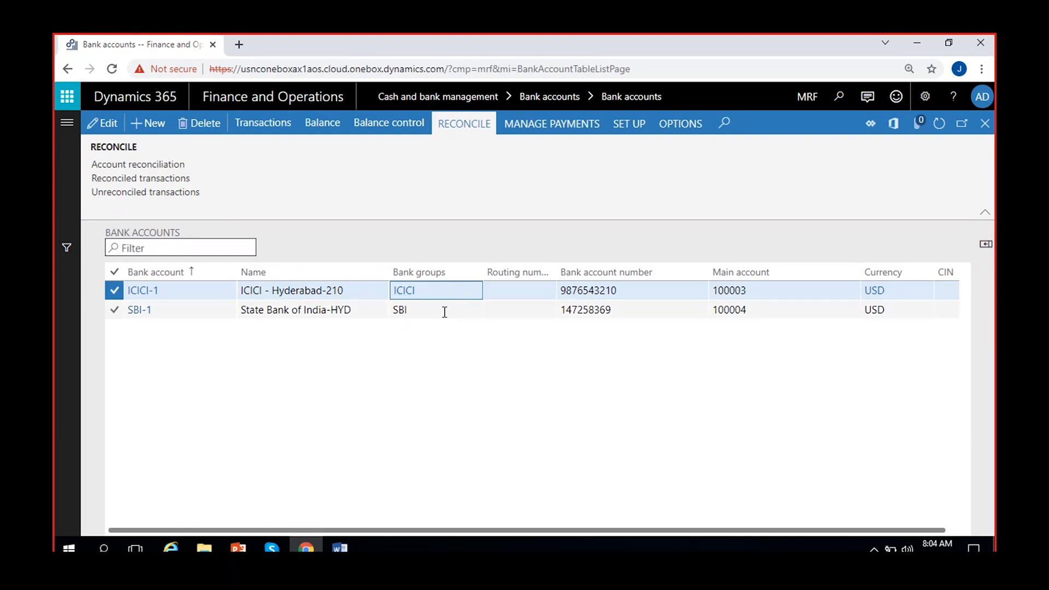
{"action": "left_click", "coordinate": [449, 307]}
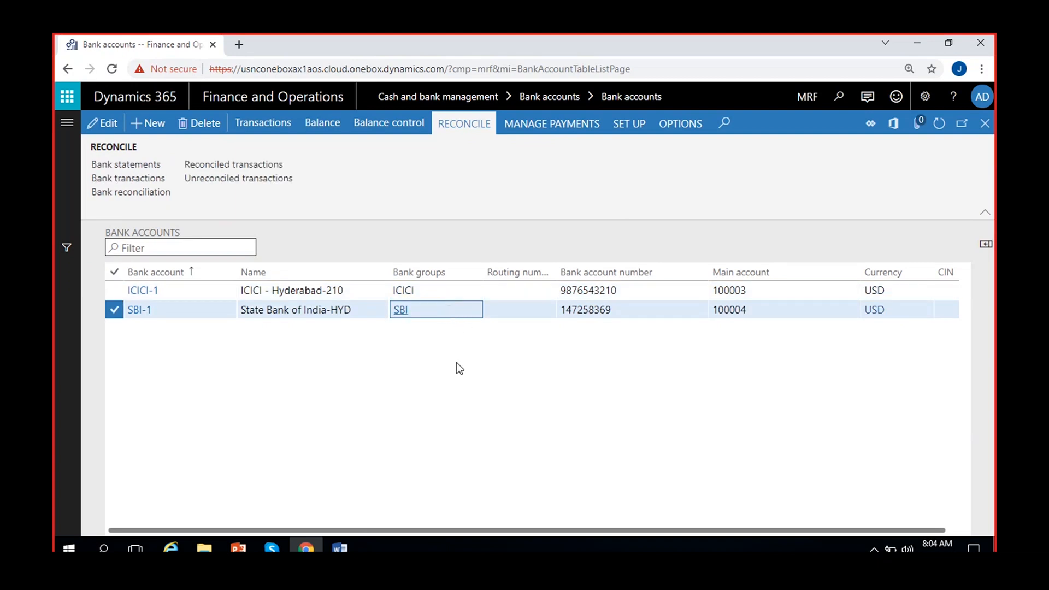
{"action": "left_click", "coordinate": [144, 314]}
{"action": "left_click", "coordinate": [144, 310]}
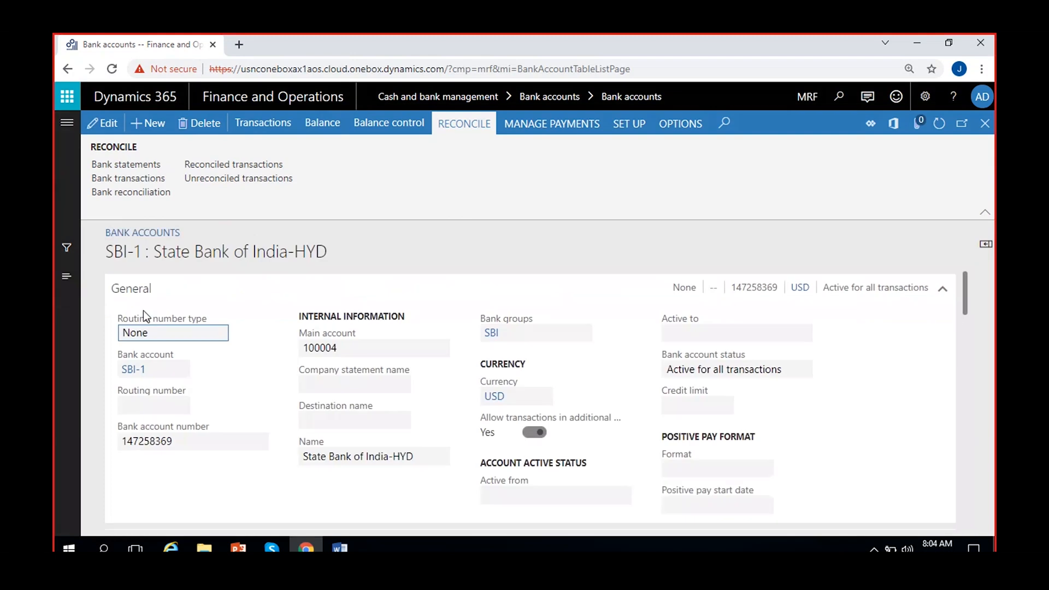
{"action": "left_click", "coordinate": [112, 123]}
{"action": "scroll", "coordinate": [419, 350], "scroll_direction": "down", "scroll_amount": 5}
{"action": "scroll", "coordinate": [419, 350], "scroll_direction": "down", "scroll_amount": 6}
{"action": "scroll", "coordinate": [418, 351], "scroll_direction": "up", "scroll_amount": 4}
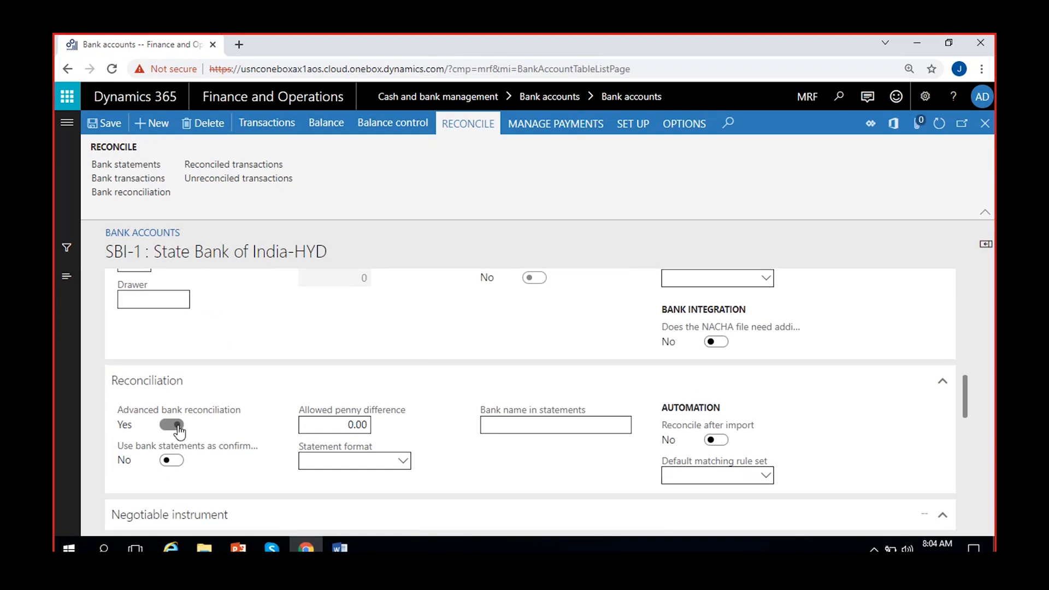
- Switch the current company to REL
{"action": "left_click", "coordinate": [807, 97]}
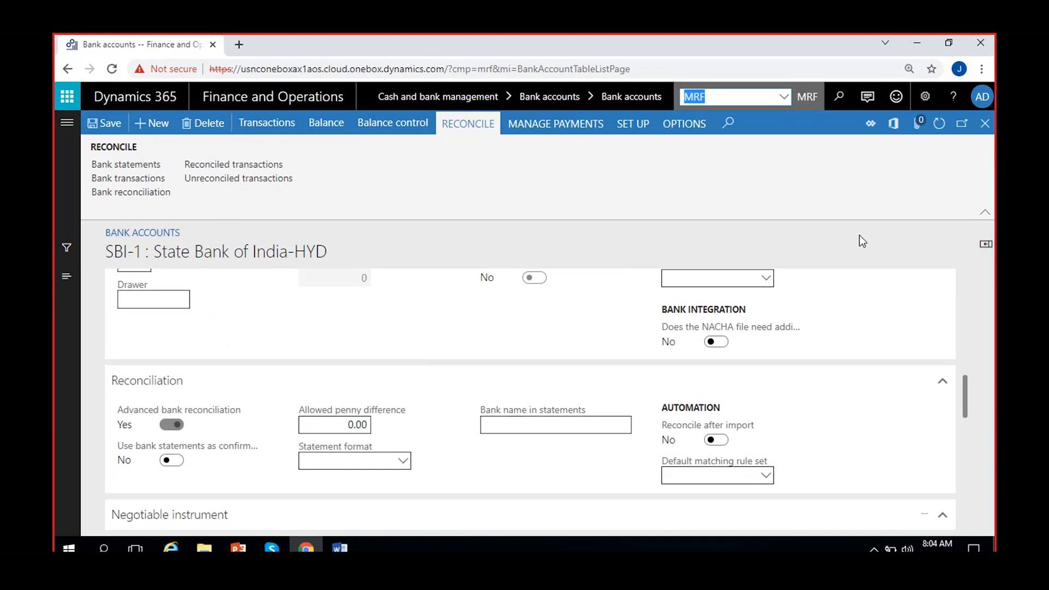
{"action": "type", "text": "REL"}
{"action": "key", "text": "Return"}
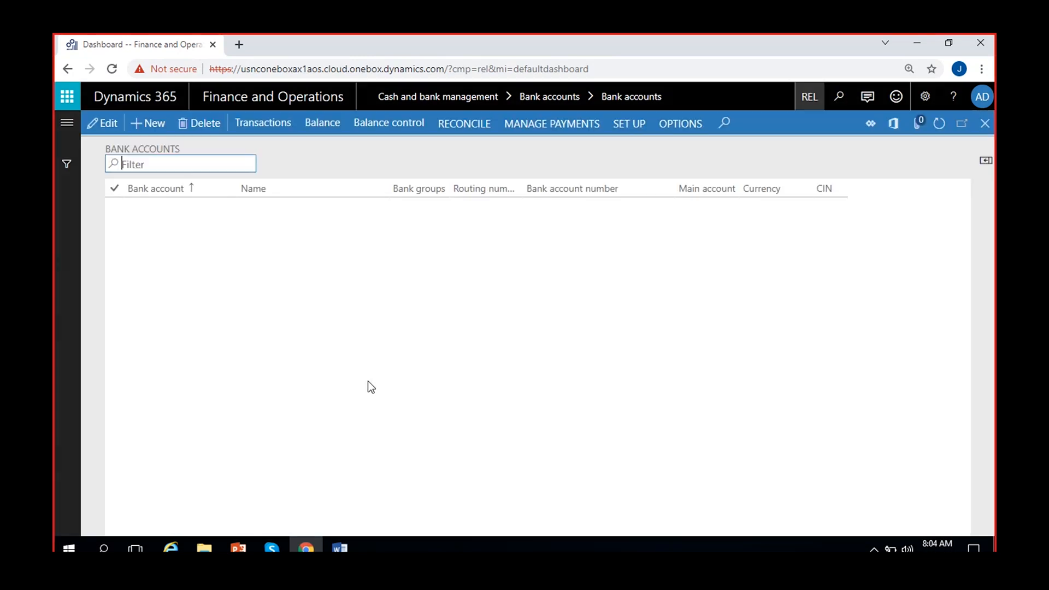
- Open the State Bank of India - FD account SBI0008 for editing at its Reconciliation section
{"action": "left_click", "coordinate": [437, 330]}
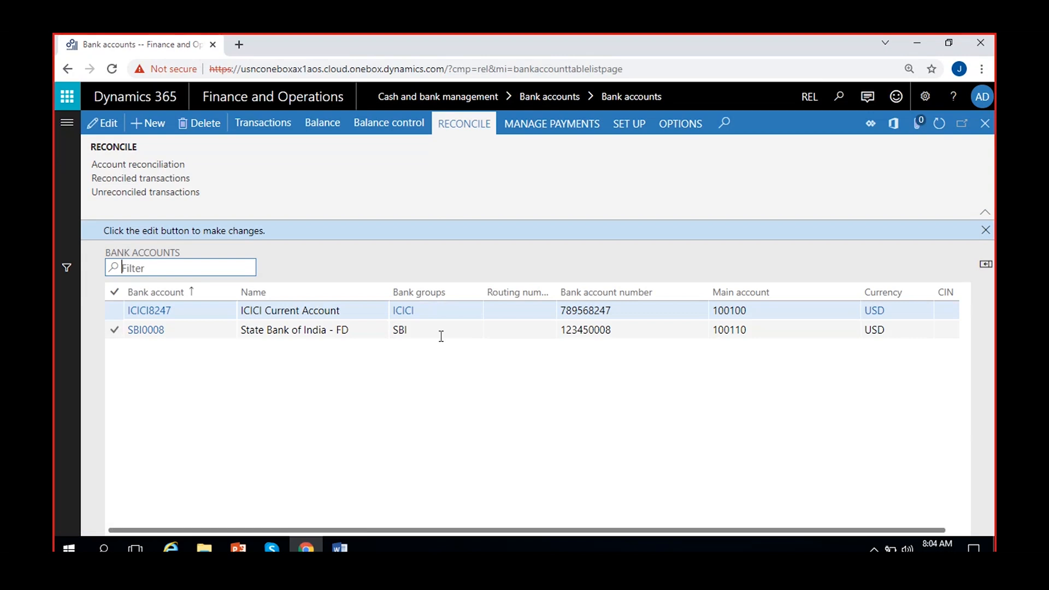
{"action": "left_click", "coordinate": [985, 230]}
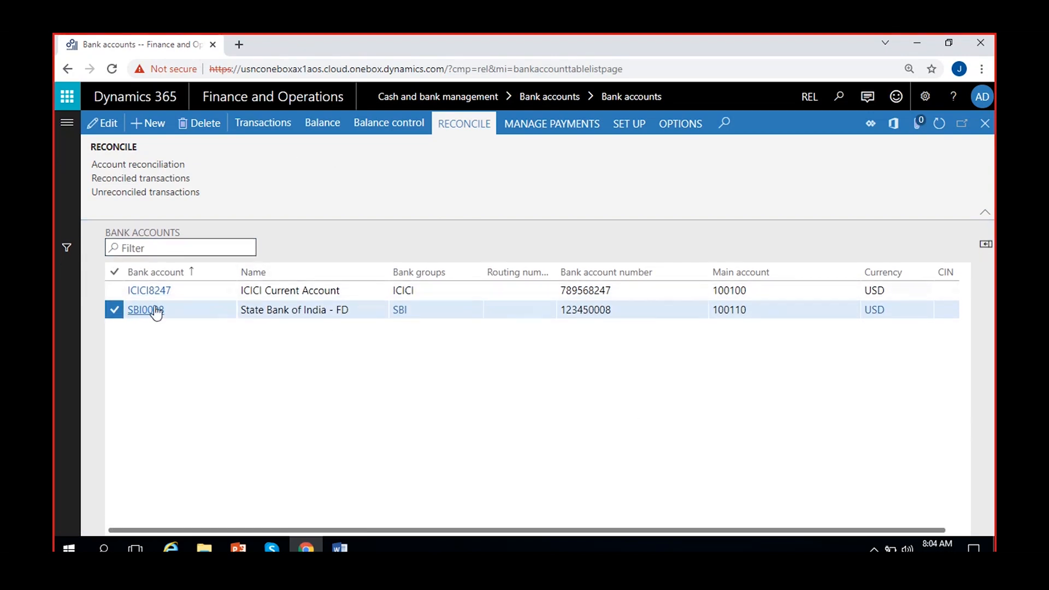
{"action": "left_click", "coordinate": [102, 123]}
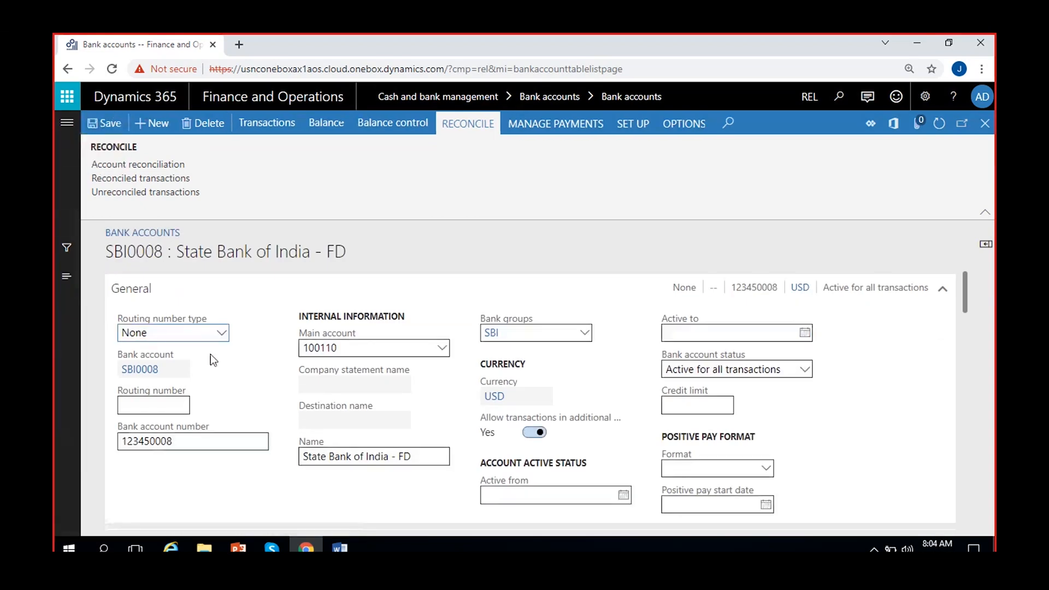
{"action": "scroll", "coordinate": [211, 354], "scroll_direction": "down", "scroll_amount": 10}
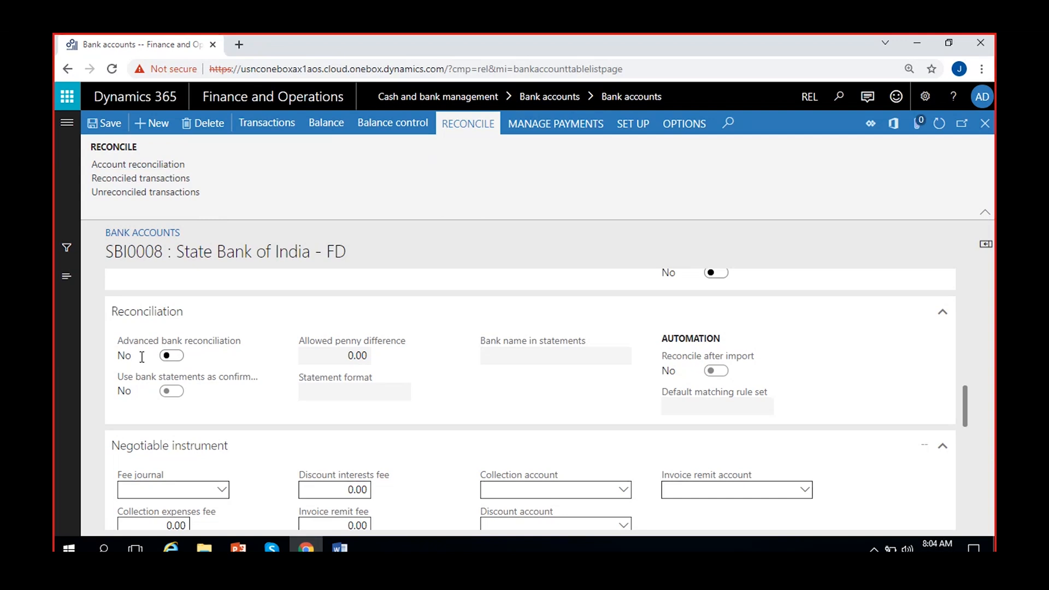
{"action": "left_click", "coordinate": [176, 365]}
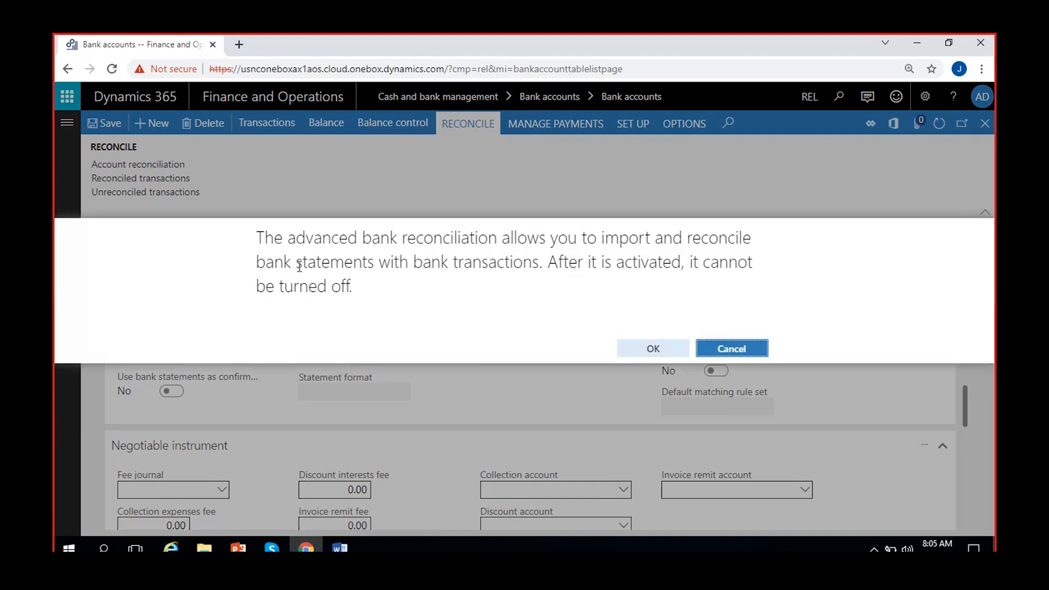
{"action": "left_click_drag", "start_coordinate": [549, 262], "coordinate": [557, 281]}
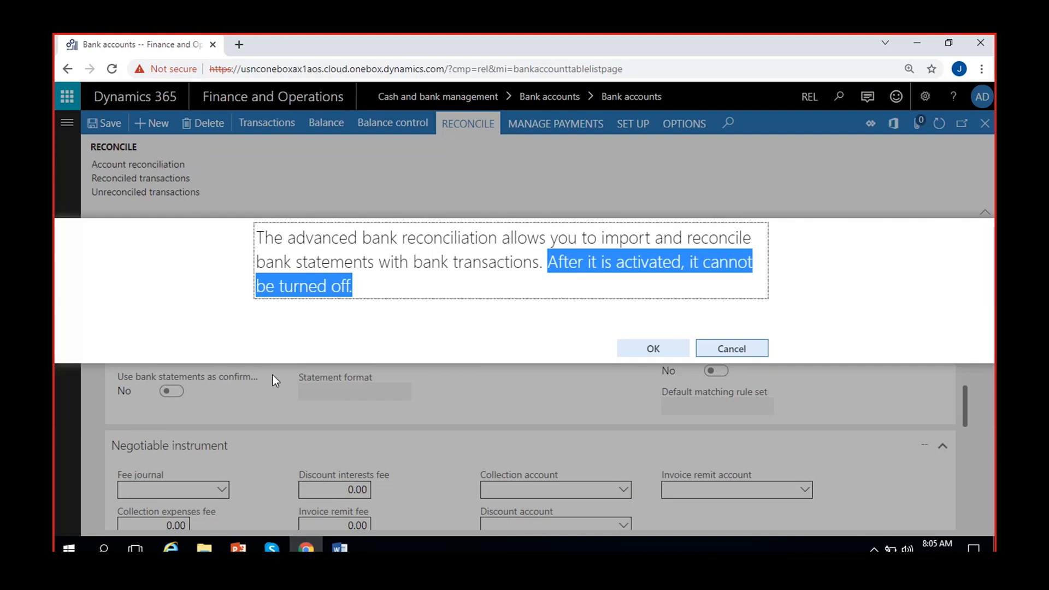
{"action": "left_click", "coordinate": [729, 348]}
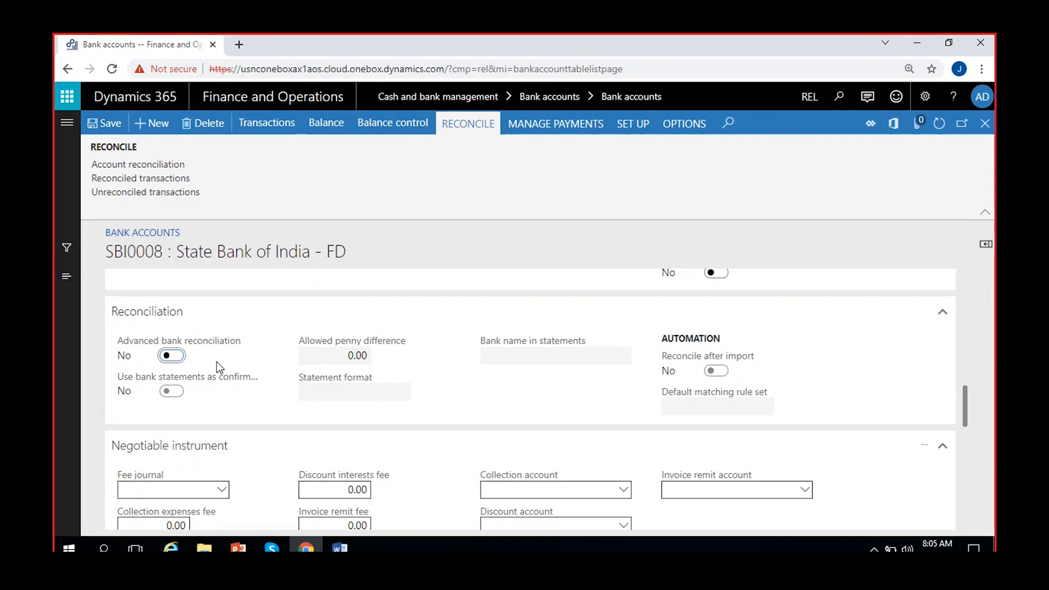
- Activate advanced bank reconciliation for the SBI0008 bank account and accept that it cannot be turned off
{"action": "left_click", "coordinate": [171, 355]}
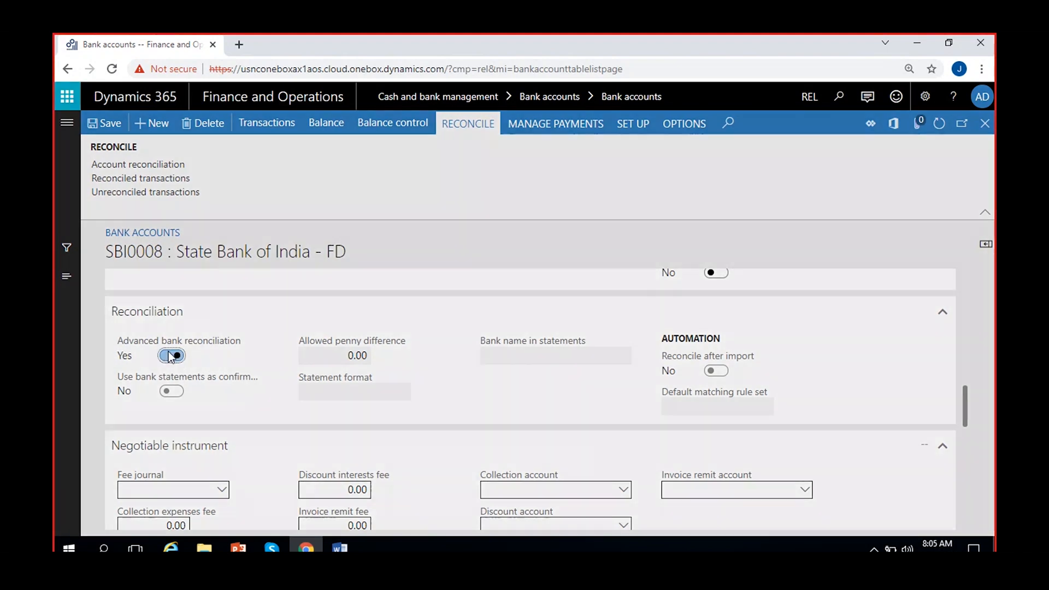
{"action": "left_click", "coordinate": [652, 351]}
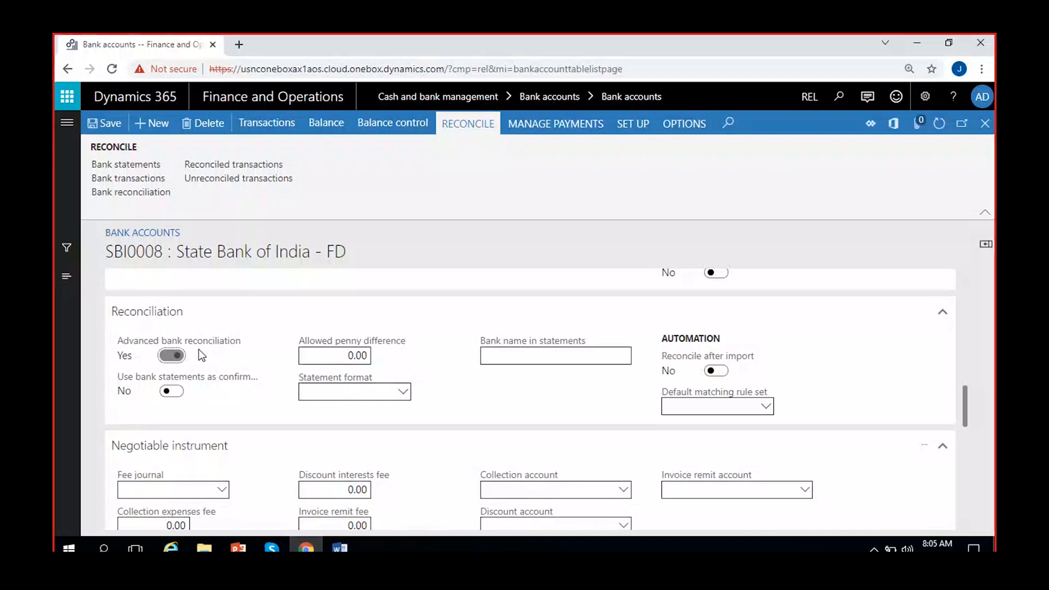
{"action": "mouse_move", "coordinate": [208, 377]}
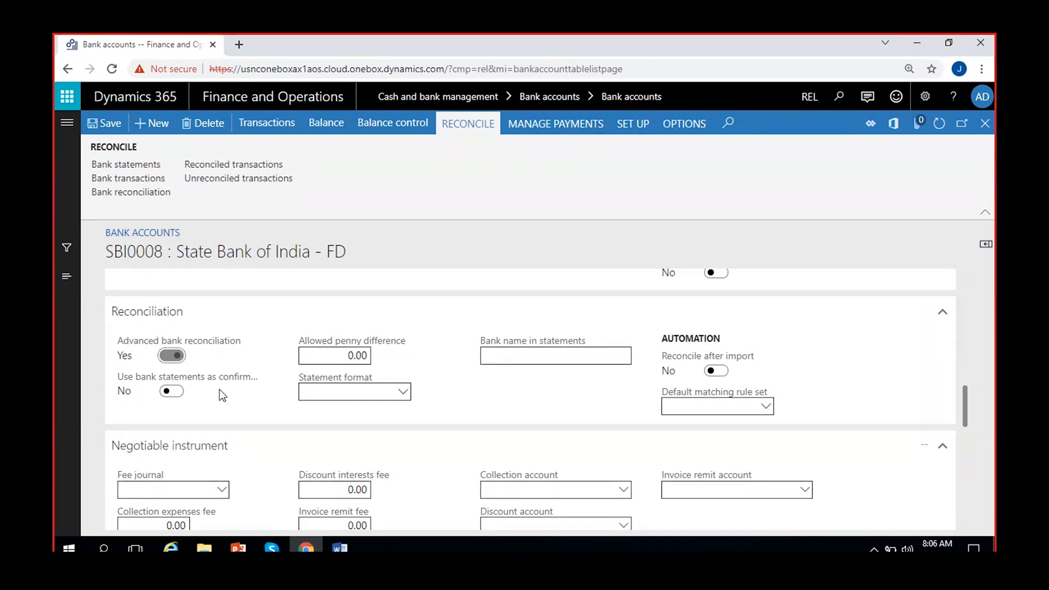
- Set the SBI0008 account's allowed penny difference to 0.10 and its statement format to SBI
{"action": "mouse_move", "coordinate": [344, 342]}
{"action": "key", "text": "BackSpace"}
{"action": "type", "text": "5"}
{"action": "key", "text": "BackSpace"}
{"action": "key", "text": "BackSpace"}
{"action": "key", "text": "BackSpace"}
{"action": "type", "text": ".10"}
{"action": "left_click", "coordinate": [403, 394]}
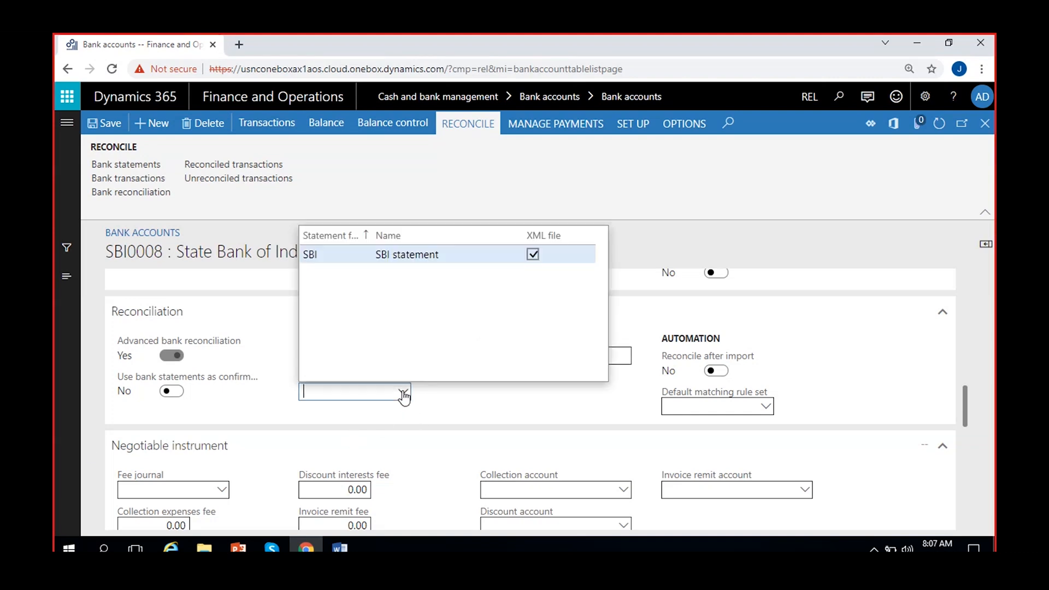
{"action": "left_click", "coordinate": [390, 255]}
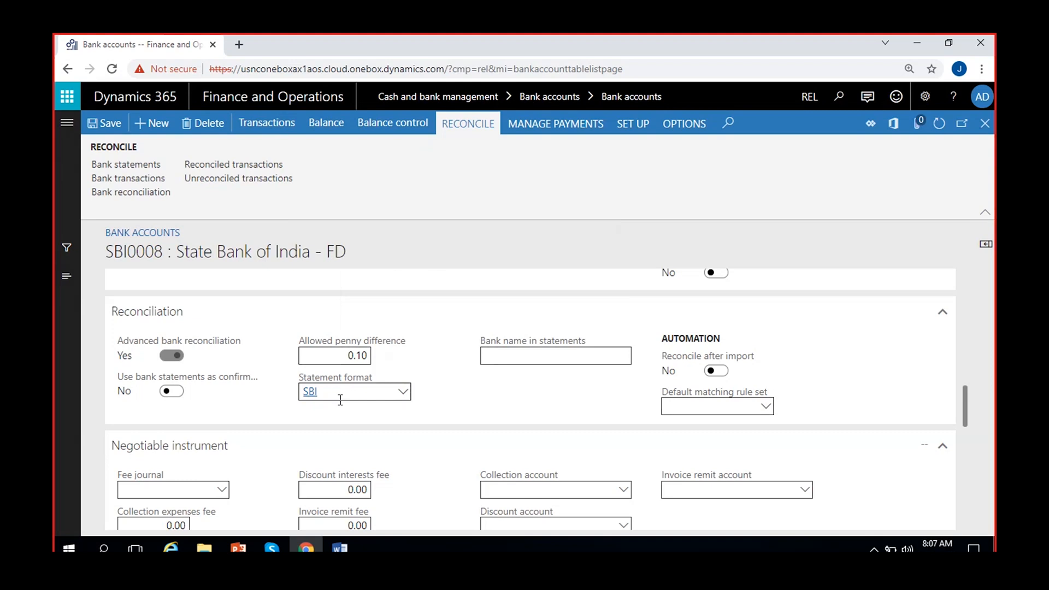
- Open the details of the SBI statement format and examine its processing group, XML file and import format settings
{"action": "right_click", "coordinate": [400, 398]}
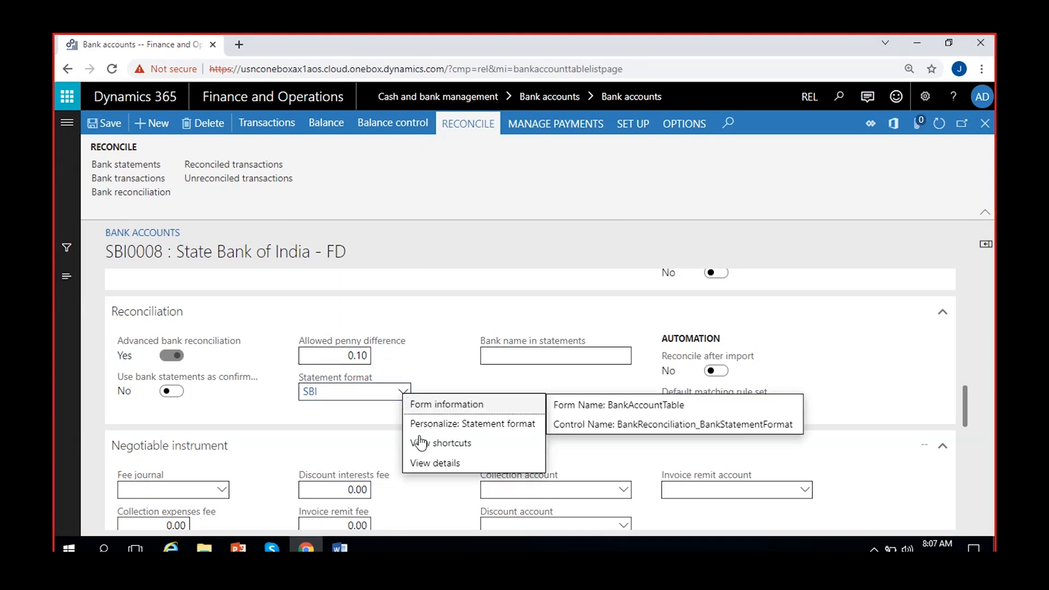
{"action": "left_click", "coordinate": [431, 463]}
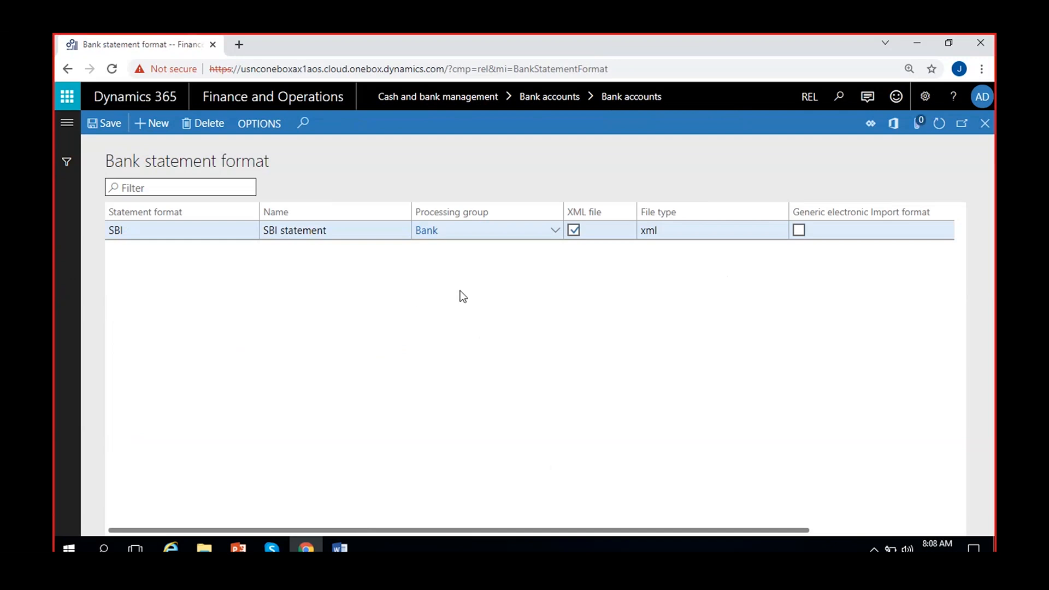
{"action": "scroll", "coordinate": [391, 279], "scroll_direction": "right", "scroll_amount": 3}
{"action": "scroll", "coordinate": [391, 278], "scroll_direction": "left", "scroll_amount": 3}
{"action": "left_click", "coordinate": [574, 229]}
{"action": "scroll", "coordinate": [563, 290], "scroll_direction": "right", "scroll_amount": 3}
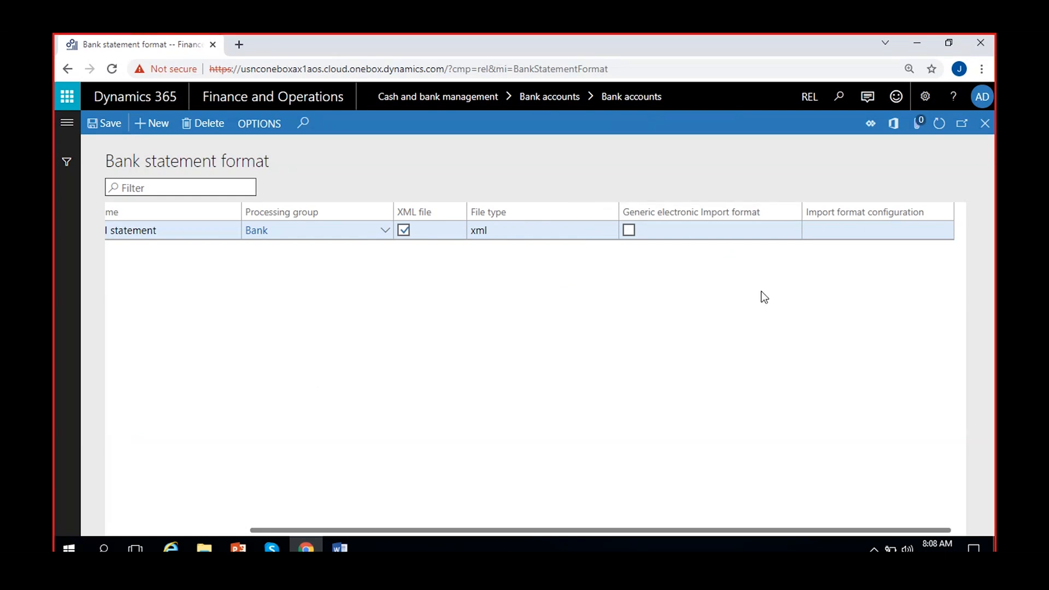
- Try to enable the generic electronic import format for the SBI statement format and look up an import format configuration
{"action": "left_click", "coordinate": [628, 231]}
{"action": "left_click", "coordinate": [950, 232]}
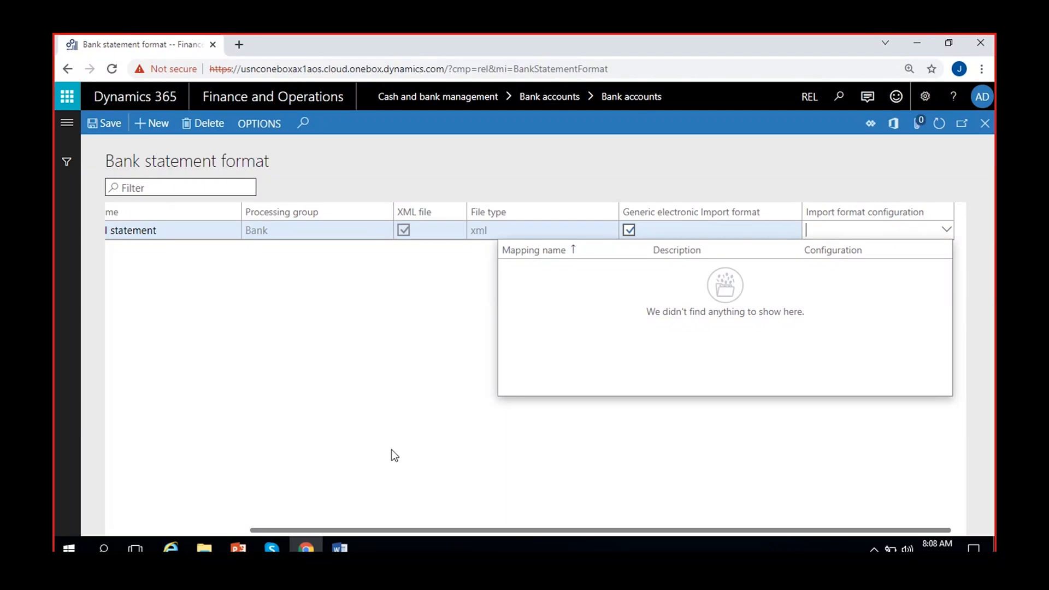
{"action": "left_click", "coordinate": [382, 332]}
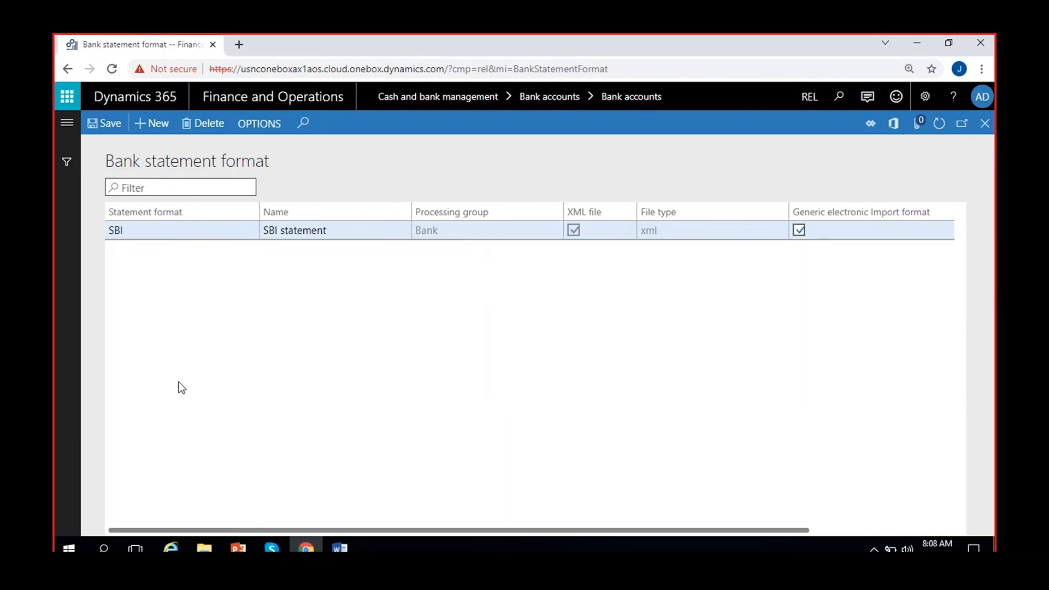
{"action": "left_click", "coordinate": [984, 125]}
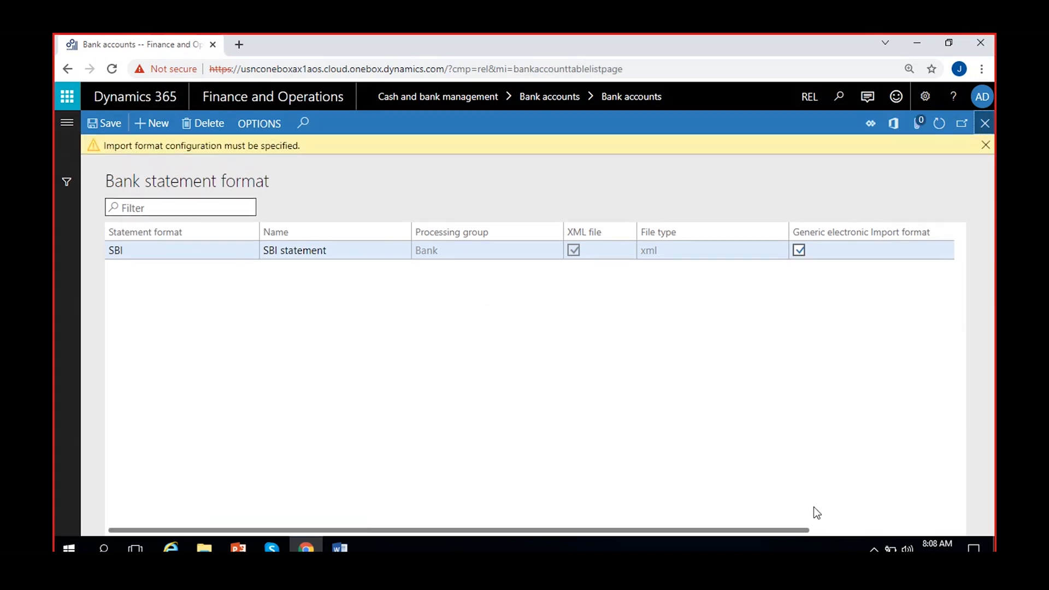
{"action": "left_click", "coordinate": [985, 145]}
{"action": "left_click", "coordinate": [798, 230]}
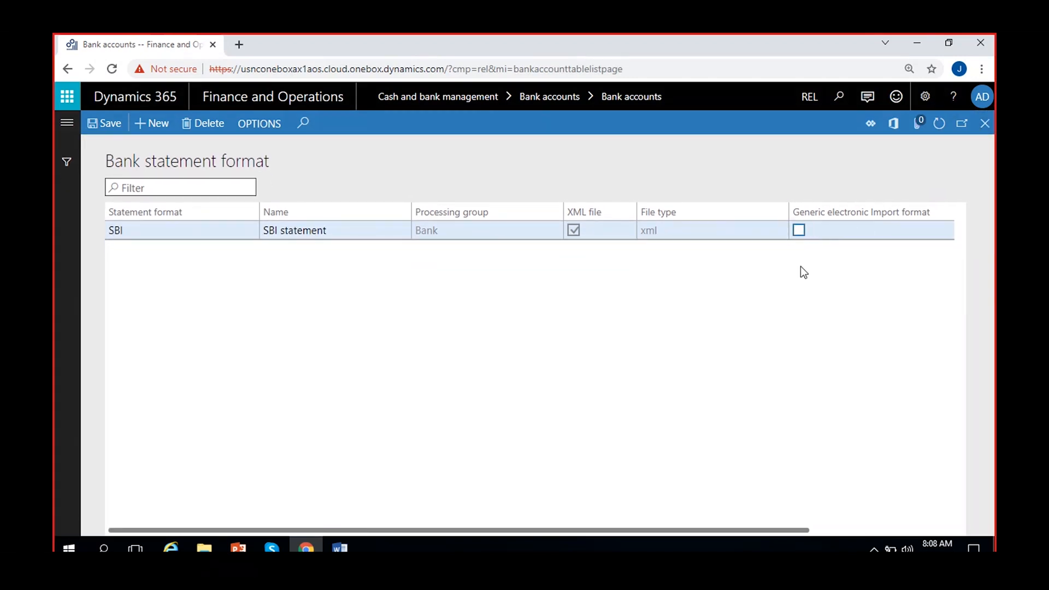
- Return to the State Bank of India - FD account and set its bank name in statements to State Bank of India
{"action": "left_click", "coordinate": [985, 124]}
{"action": "scroll", "coordinate": [656, 464], "scroll_direction": "down", "scroll_amount": 3}
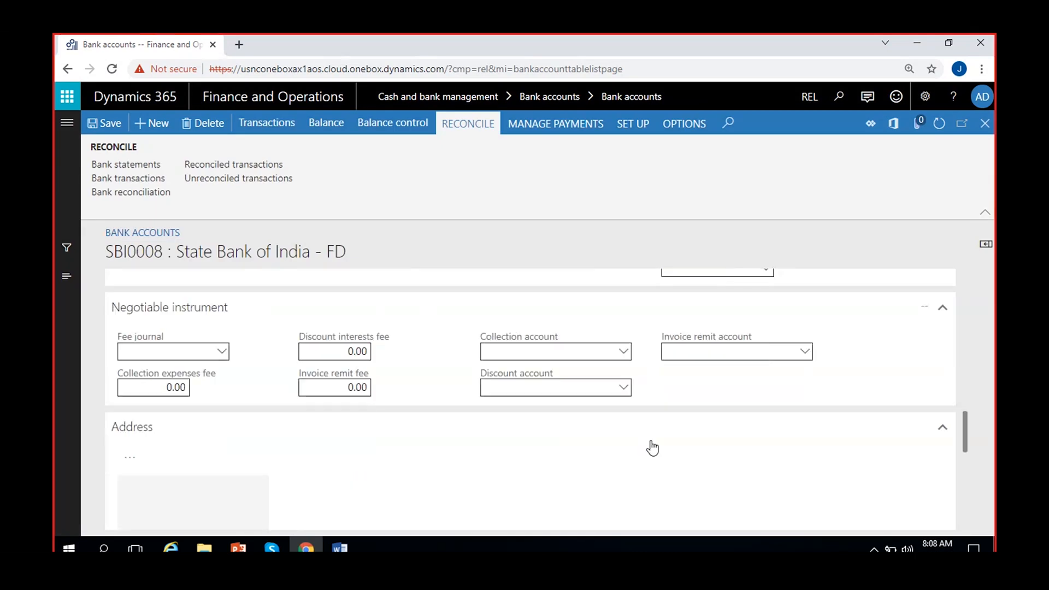
{"action": "scroll", "coordinate": [652, 446], "scroll_direction": "up", "scroll_amount": 4}
{"action": "left_click", "coordinate": [550, 424]}
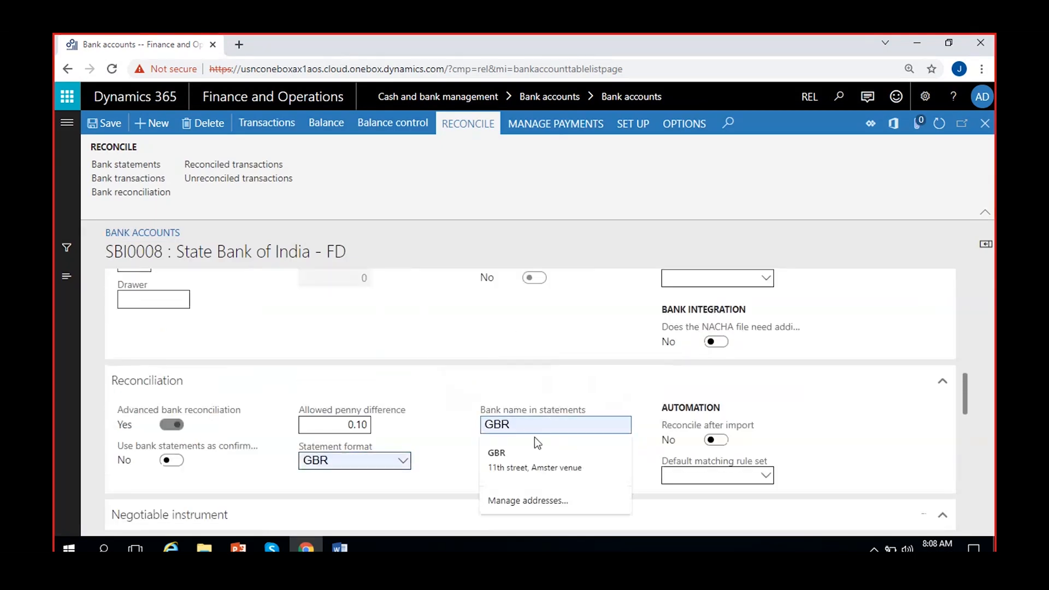
{"action": "left_click", "coordinate": [457, 415]}
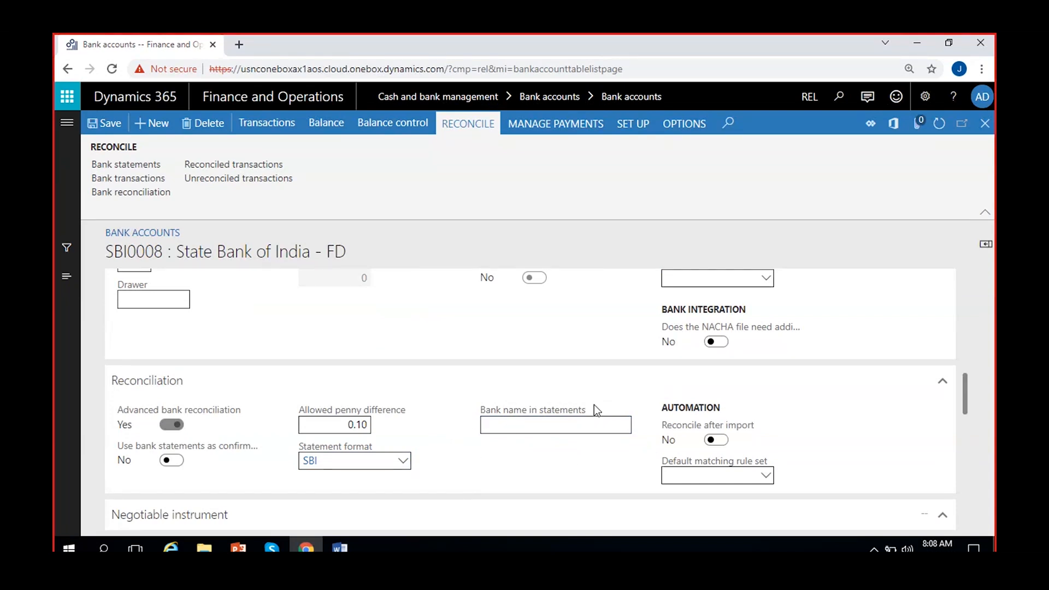
{"action": "left_click", "coordinate": [522, 423]}
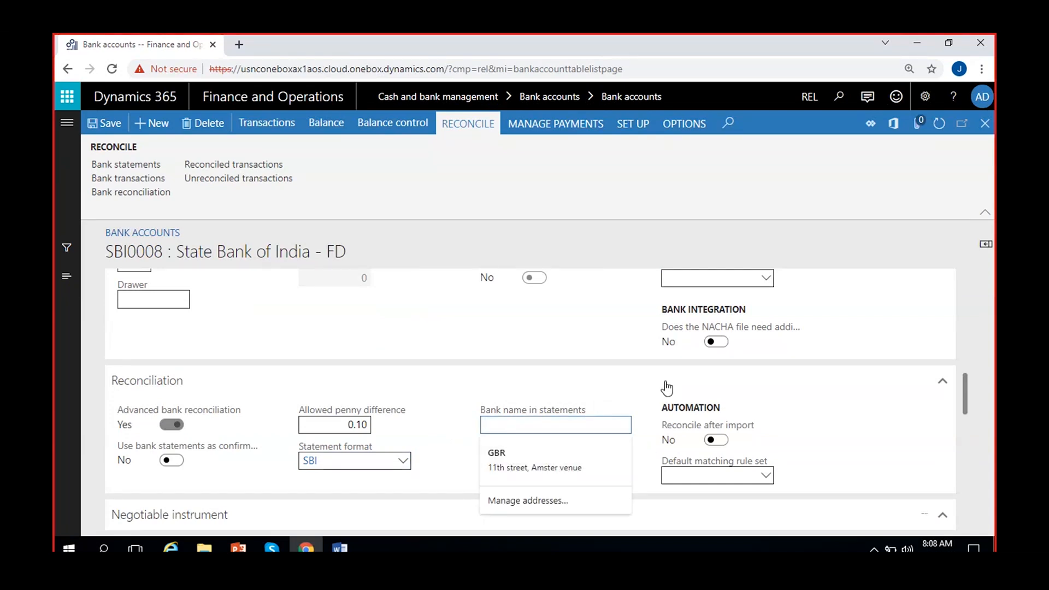
{"action": "type", "text": "State Bank of India"}
{"action": "left_click", "coordinate": [459, 441]}
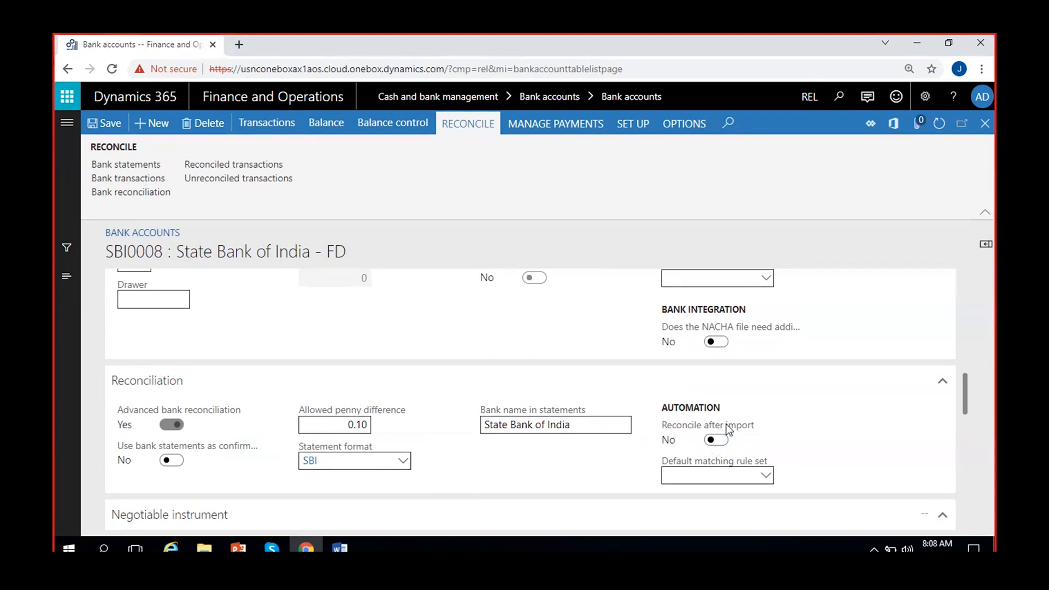
- Examine the Reconcile after import description and the matching rule sets available as the account's default
{"action": "mouse_move", "coordinate": [725, 424]}
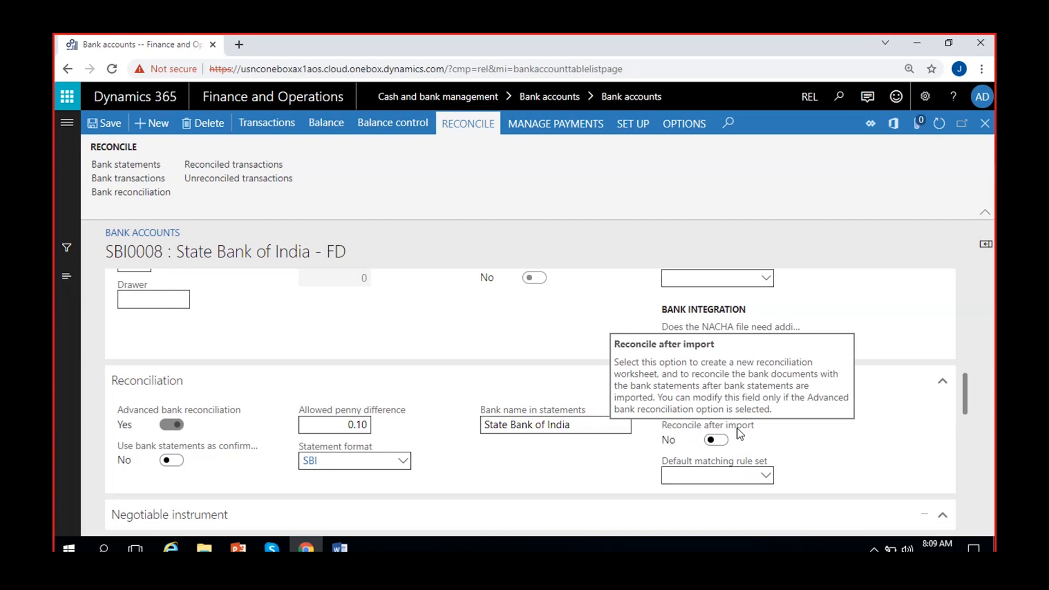
{"action": "left_click", "coordinate": [764, 476]}
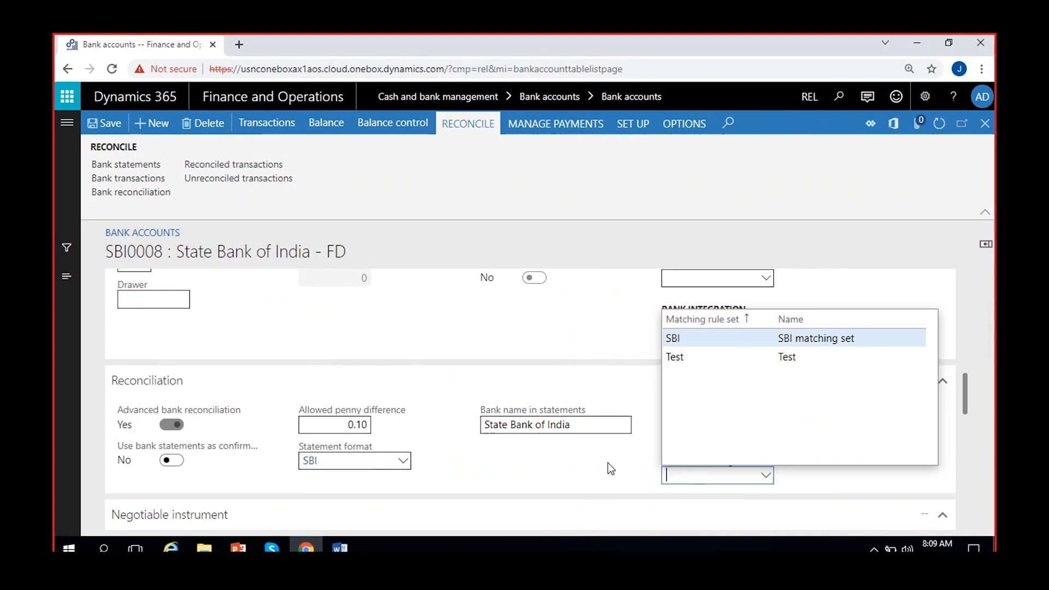
{"action": "left_click", "coordinate": [623, 459]}
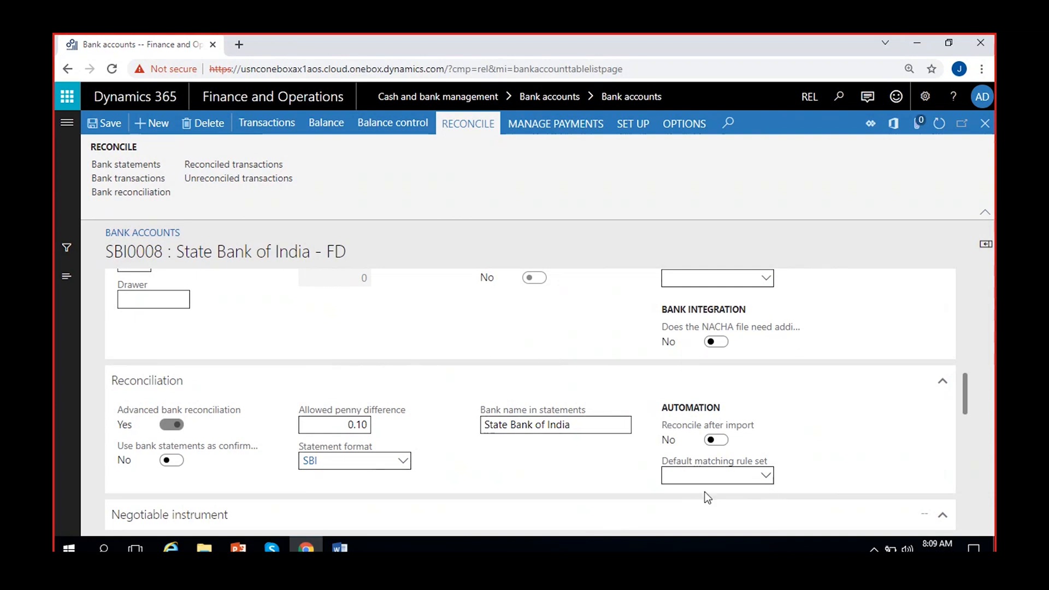
{"action": "mouse_move", "coordinate": [769, 466]}
- Open the Bank statement format page from the advanced bank reconciliation setup of Cash and bank management
{"action": "left_click", "coordinate": [64, 124]}
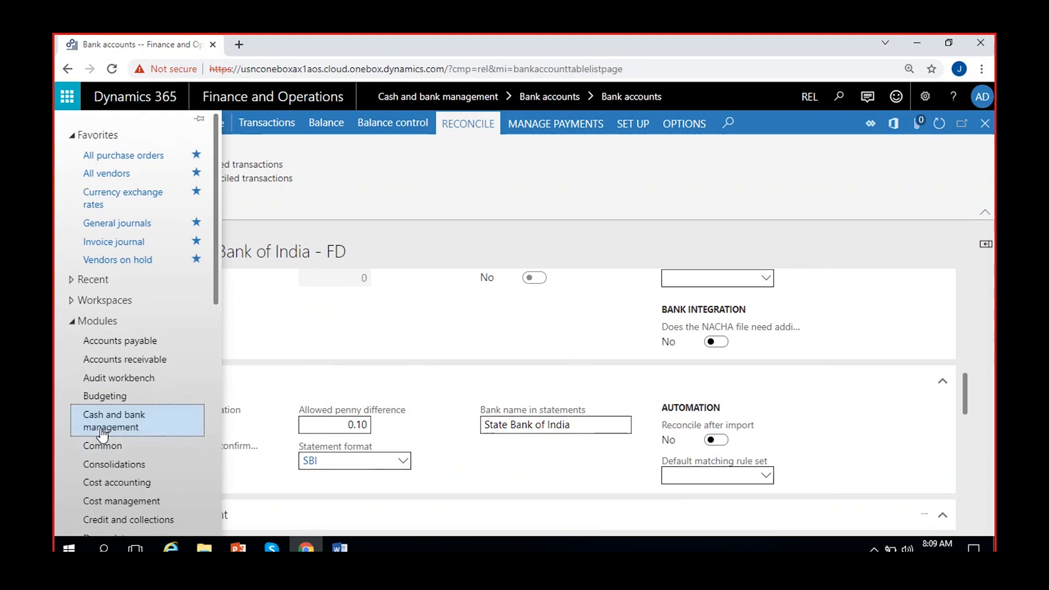
{"action": "left_click", "coordinate": [103, 431]}
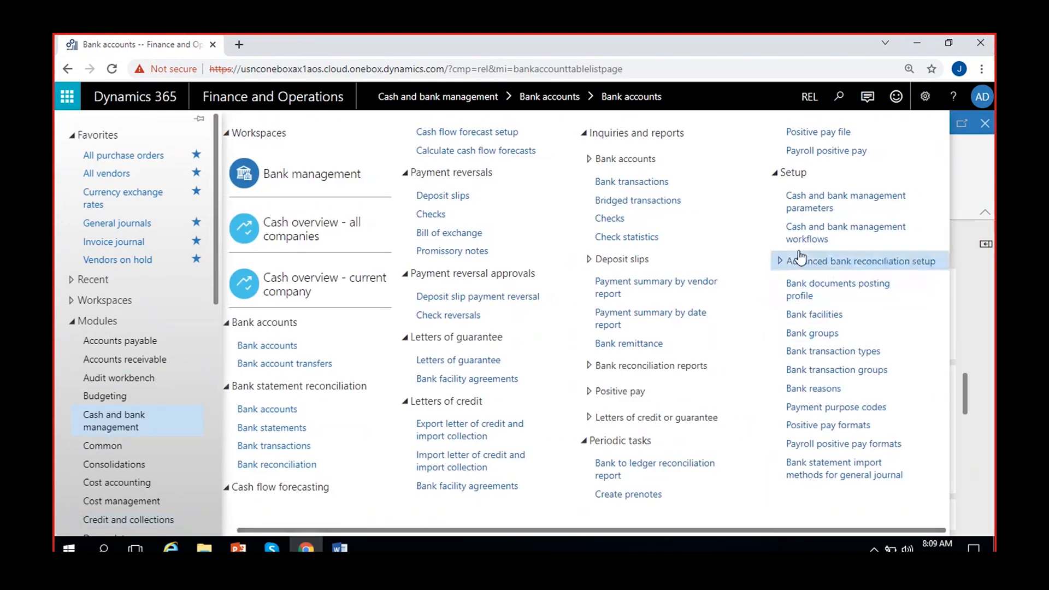
{"action": "left_click", "coordinate": [779, 263]}
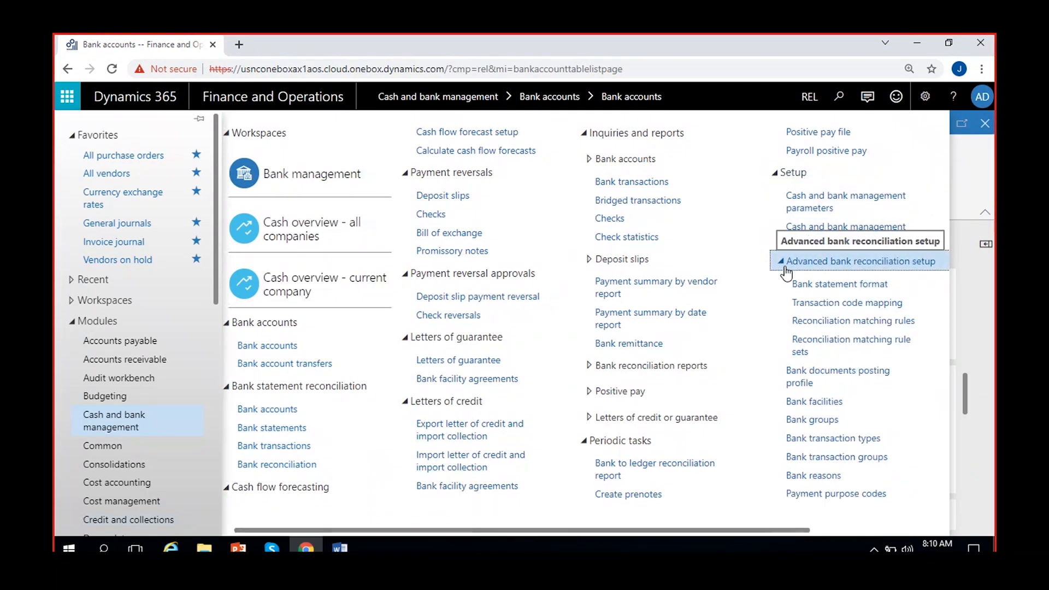
{"action": "left_click", "coordinate": [785, 267]}
{"action": "left_click", "coordinate": [785, 266]}
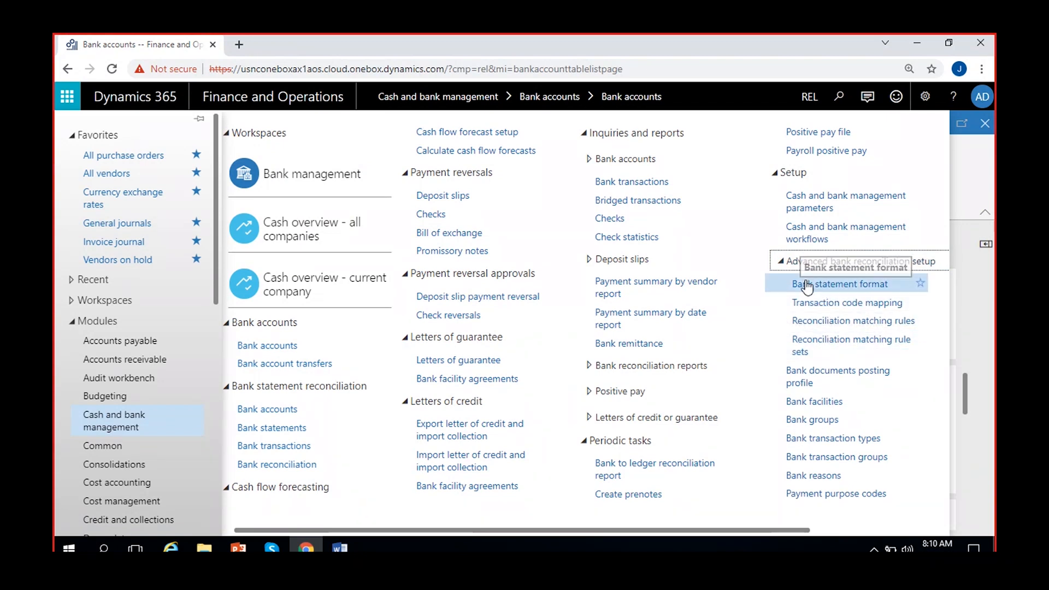
{"action": "left_click", "coordinate": [829, 292]}
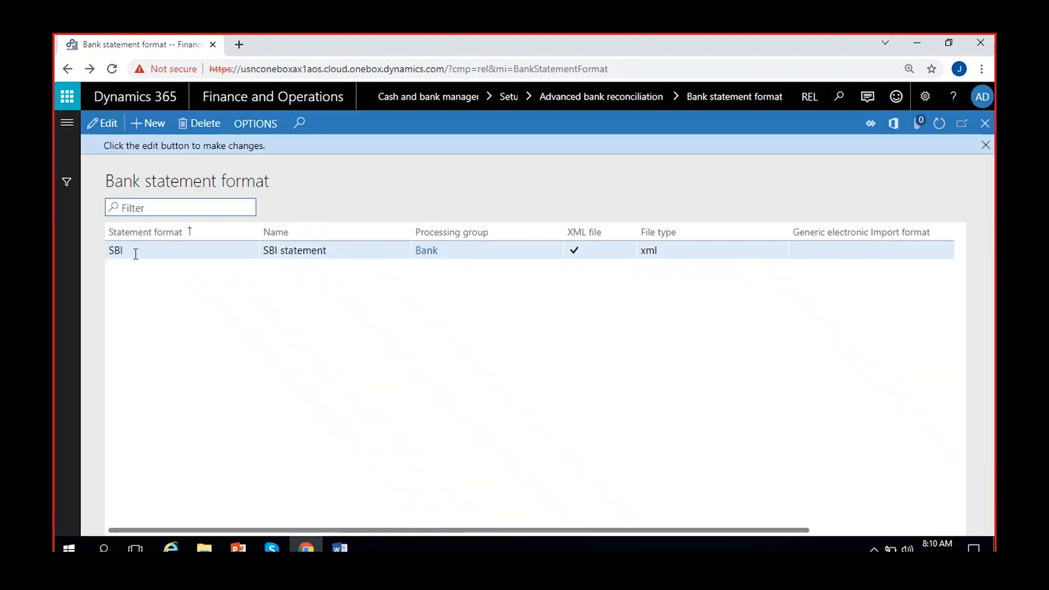
{"action": "left_click", "coordinate": [985, 145]}
- Start editing the SBI statement format, check its processing group, and switch its XML file option off and back on
{"action": "left_click", "coordinate": [99, 123]}
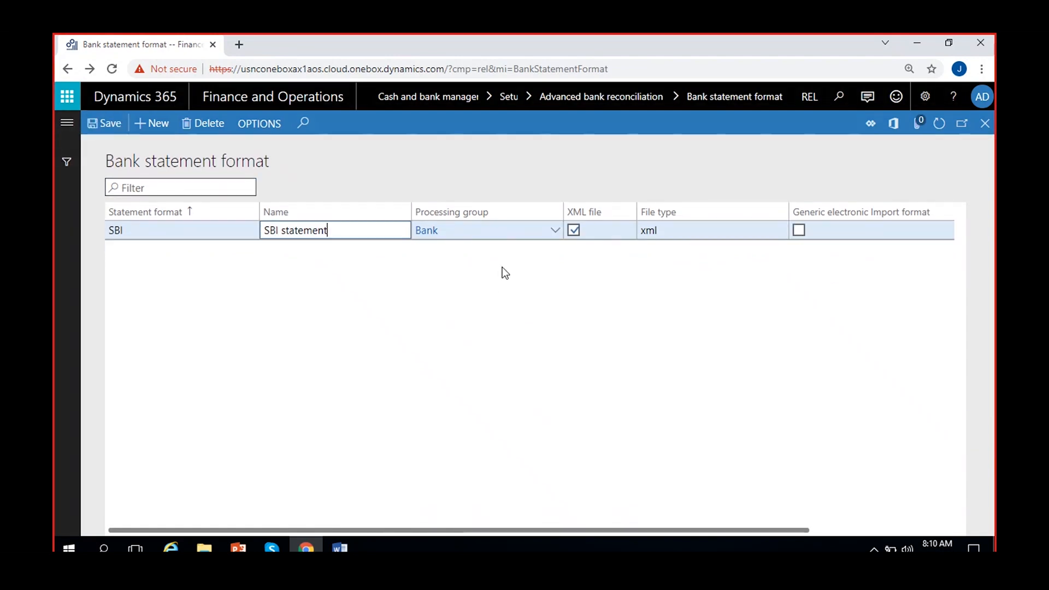
{"action": "left_click", "coordinate": [555, 231]}
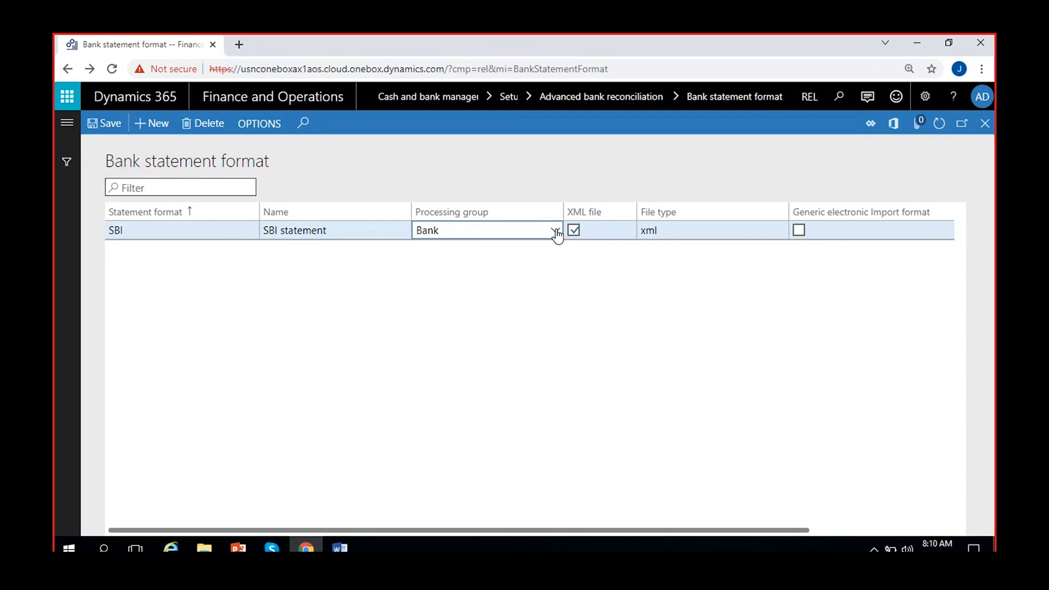
{"action": "left_click", "coordinate": [844, 303]}
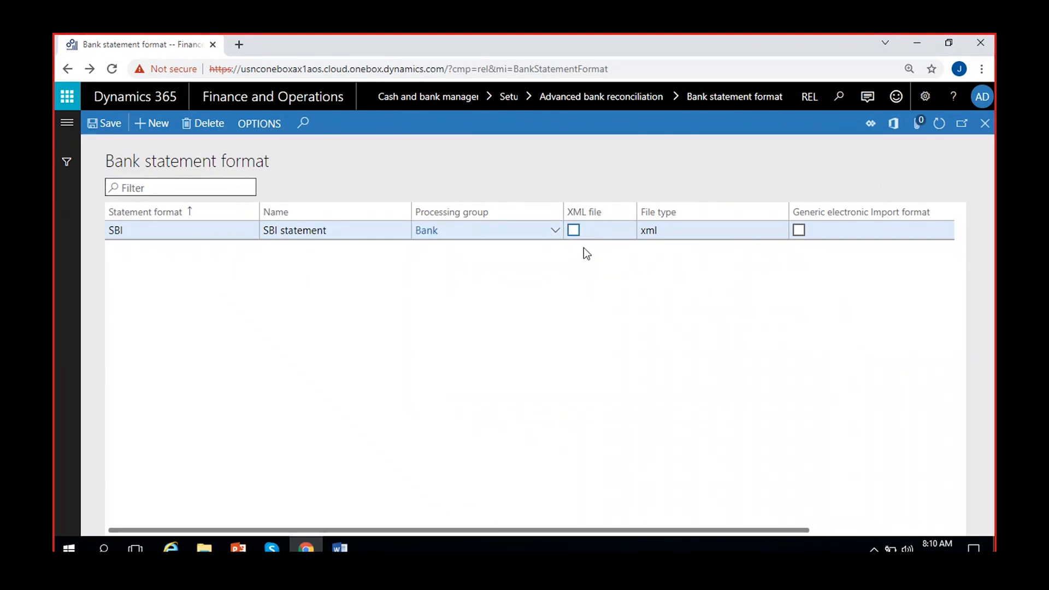
{"action": "left_click", "coordinate": [575, 232]}
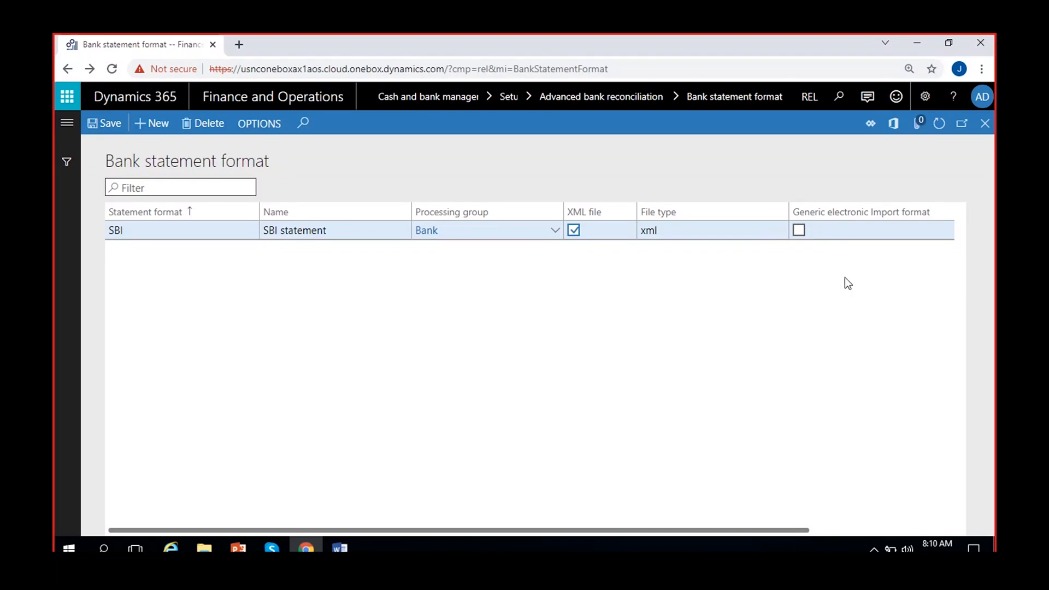
- Create and save statement format SBI-1 named SBI-1statement with processing group Bank, the XML file option enabled and file type xml
{"action": "left_click", "coordinate": [152, 123]}
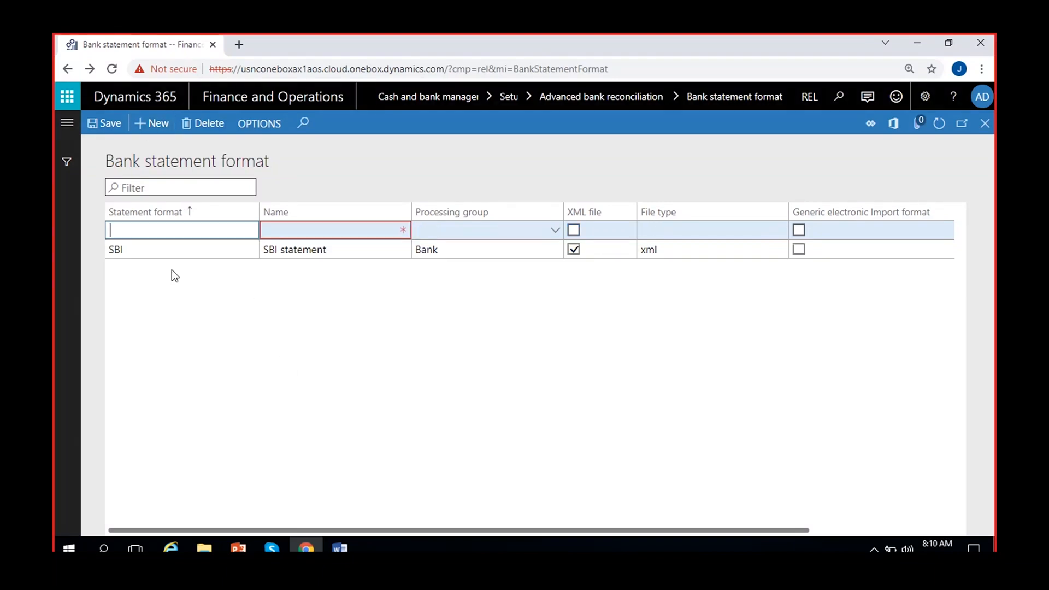
{"action": "type", "text": "SBI-1"}
{"action": "left_click", "coordinate": [291, 227]}
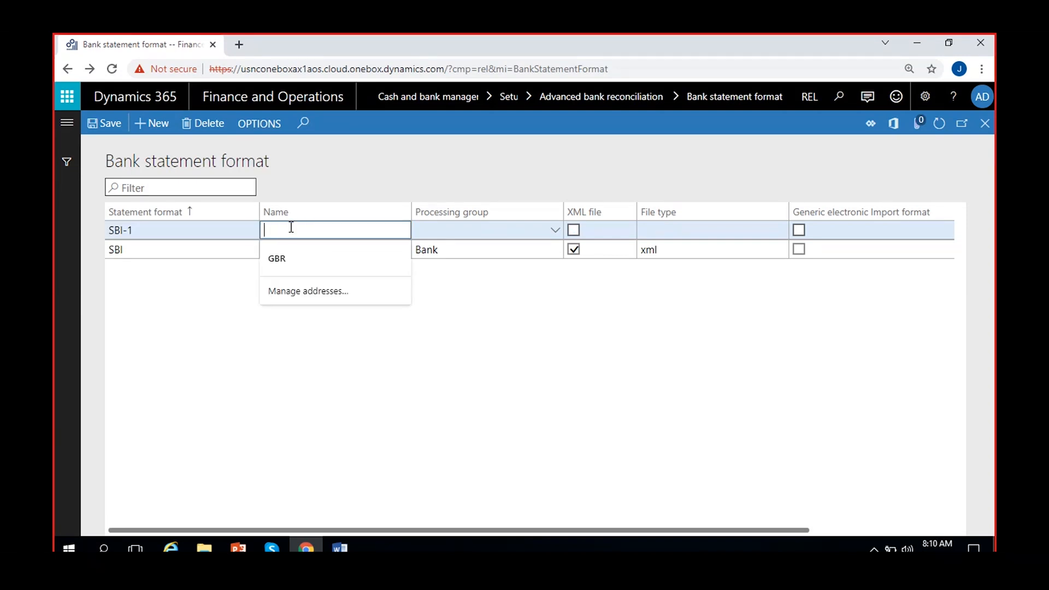
{"action": "type", "text": "SBI-"}
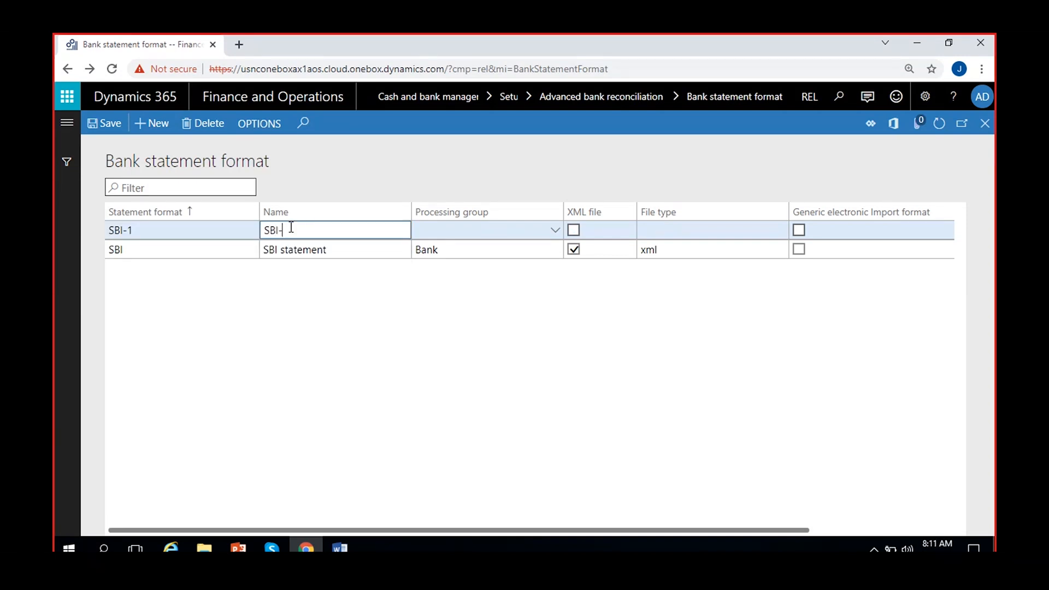
{"action": "type", "text": "1statement"}
{"action": "left_click", "coordinate": [555, 230]}
{"action": "left_click", "coordinate": [530, 271]}
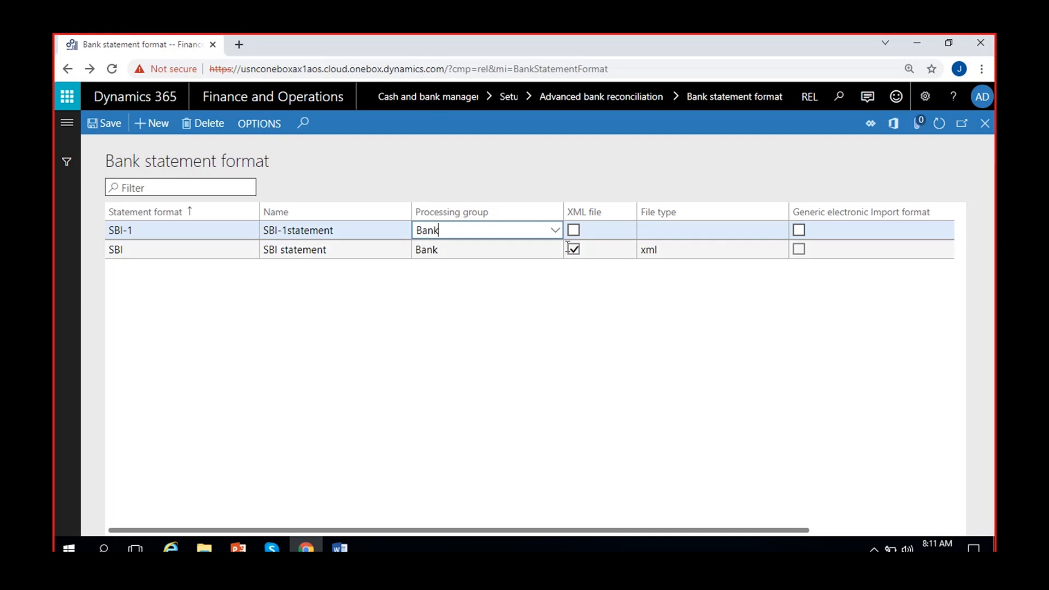
{"action": "left_click", "coordinate": [101, 122]}
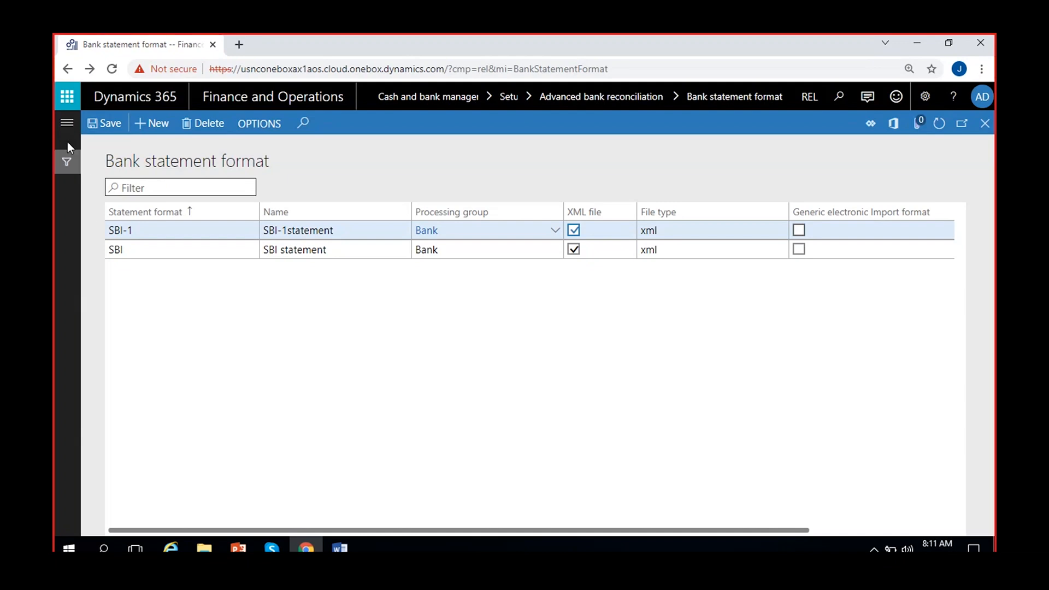
- Open the Transaction code mapping setup and create a record for the State Bank of India - FD bank account
{"action": "left_click", "coordinate": [67, 123]}
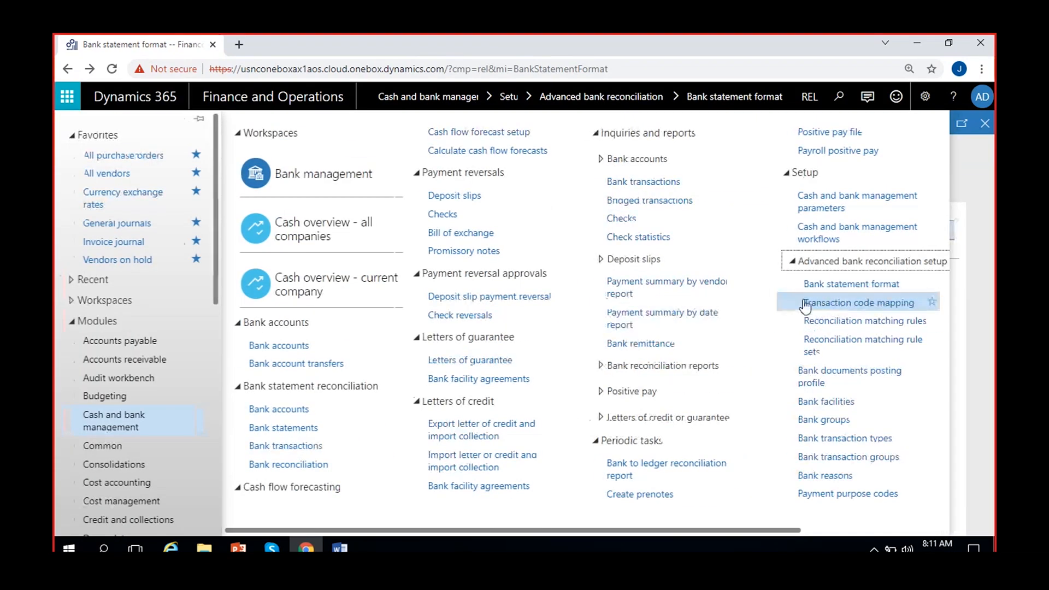
{"action": "left_click", "coordinate": [810, 304]}
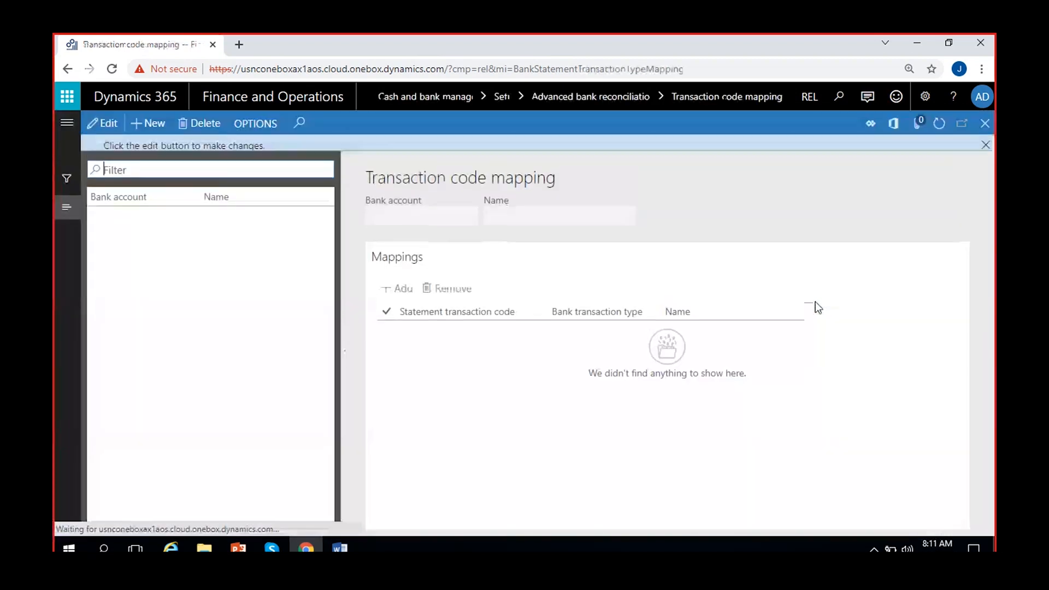
{"action": "left_click", "coordinate": [985, 144]}
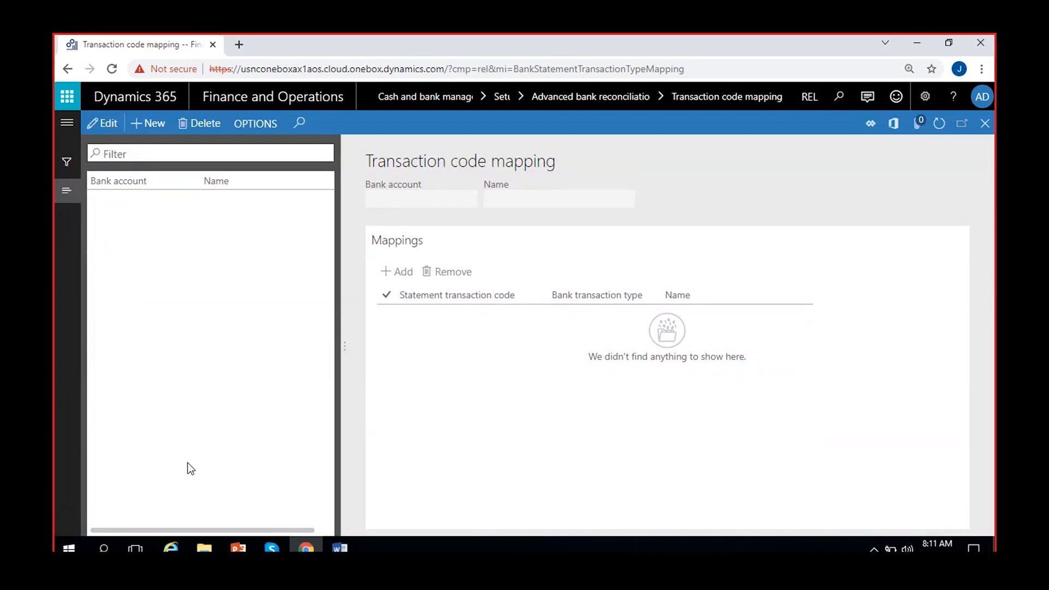
{"action": "left_click", "coordinate": [147, 123]}
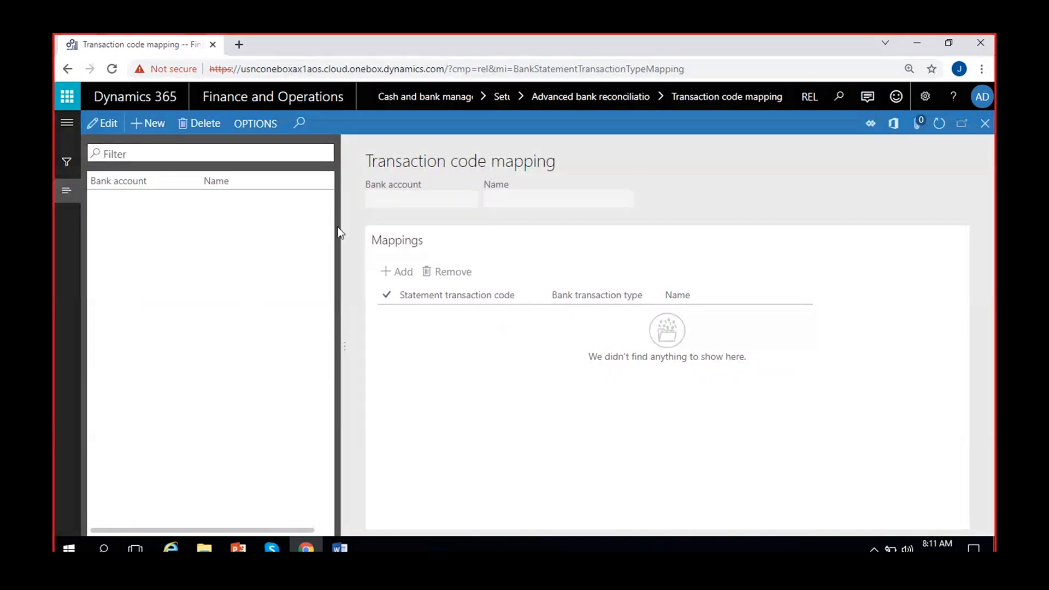
{"action": "left_click", "coordinate": [471, 200]}
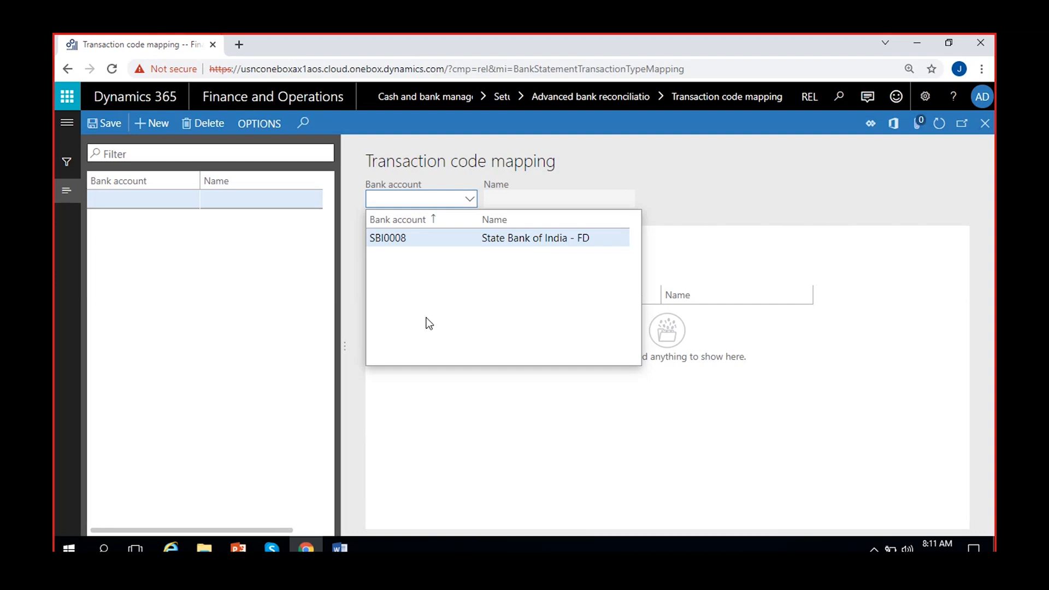
{"action": "left_click", "coordinate": [470, 238]}
- Add a mapping of statement transaction code DEP to bank transaction type 01 (Deposits) for the State Bank of India - FD account
{"action": "left_click", "coordinate": [399, 272]}
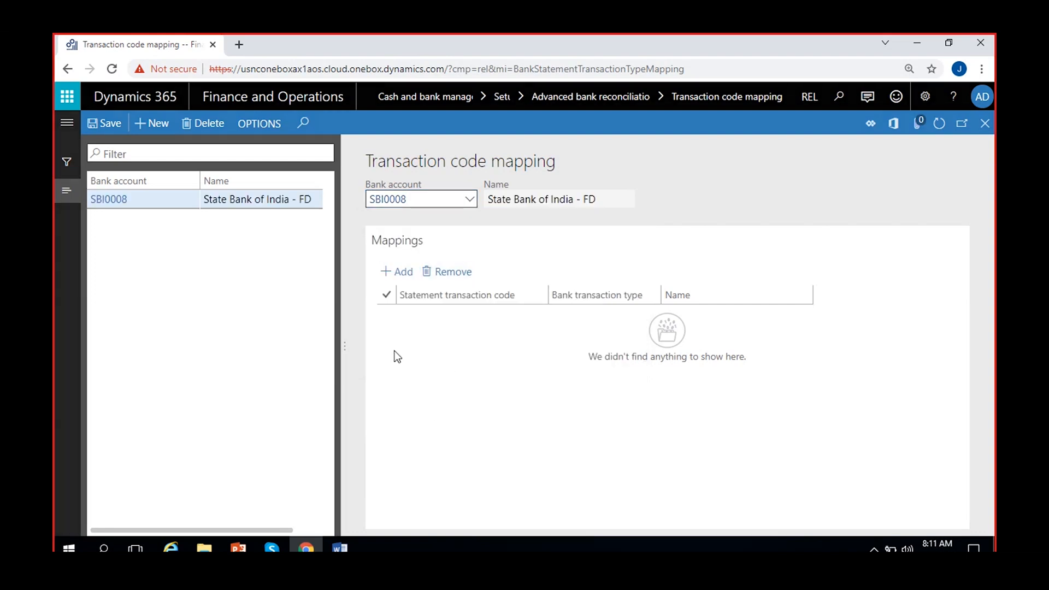
{"action": "left_click", "coordinate": [653, 314]}
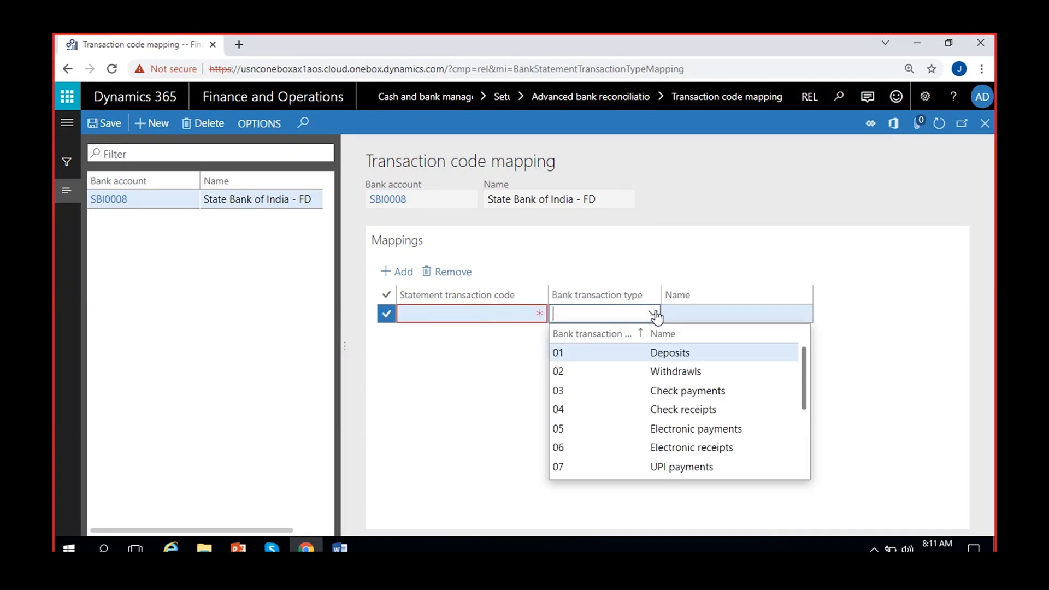
{"action": "left_click", "coordinate": [644, 353]}
{"action": "left_click", "coordinate": [589, 341]}
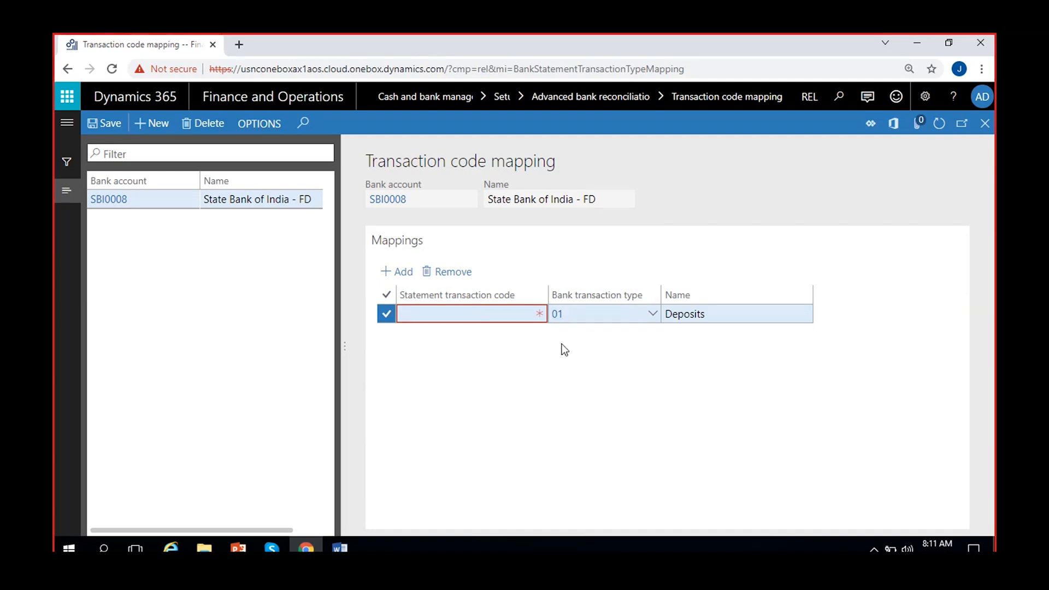
{"action": "left_click", "coordinate": [472, 315]}
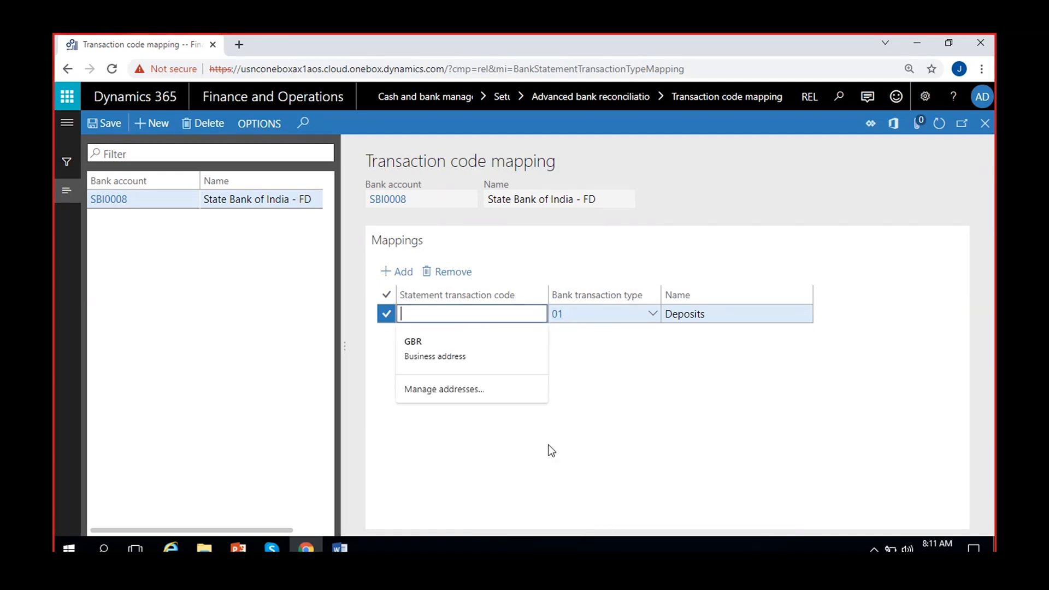
{"action": "type", "text": "DEP"}
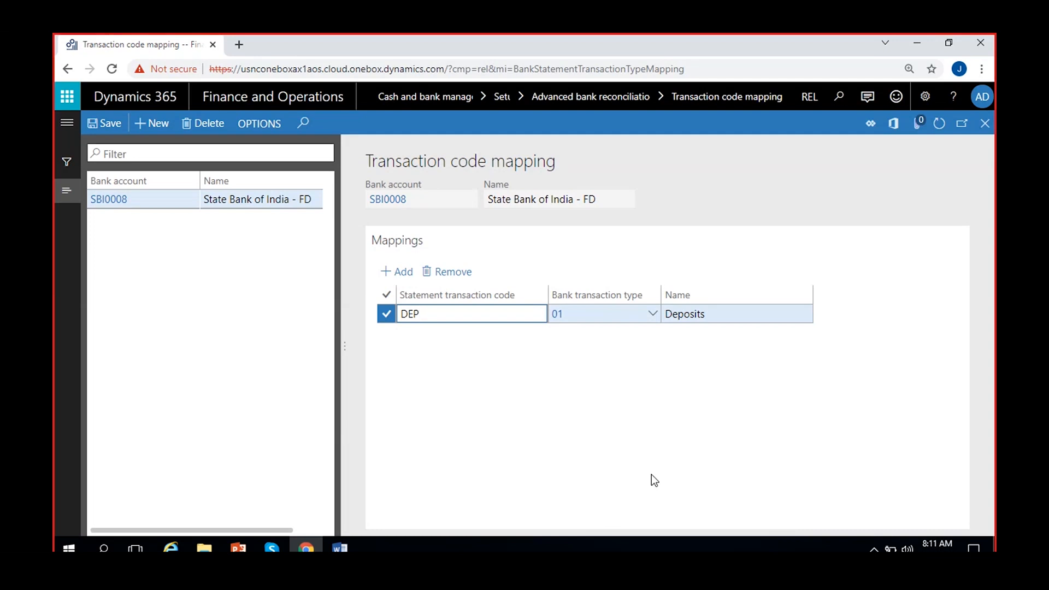
- Add a mapping of statement transaction code WIT to bank transaction type 02 (Withdrawls)
{"action": "left_click", "coordinate": [394, 272]}
{"action": "left_click", "coordinate": [636, 313]}
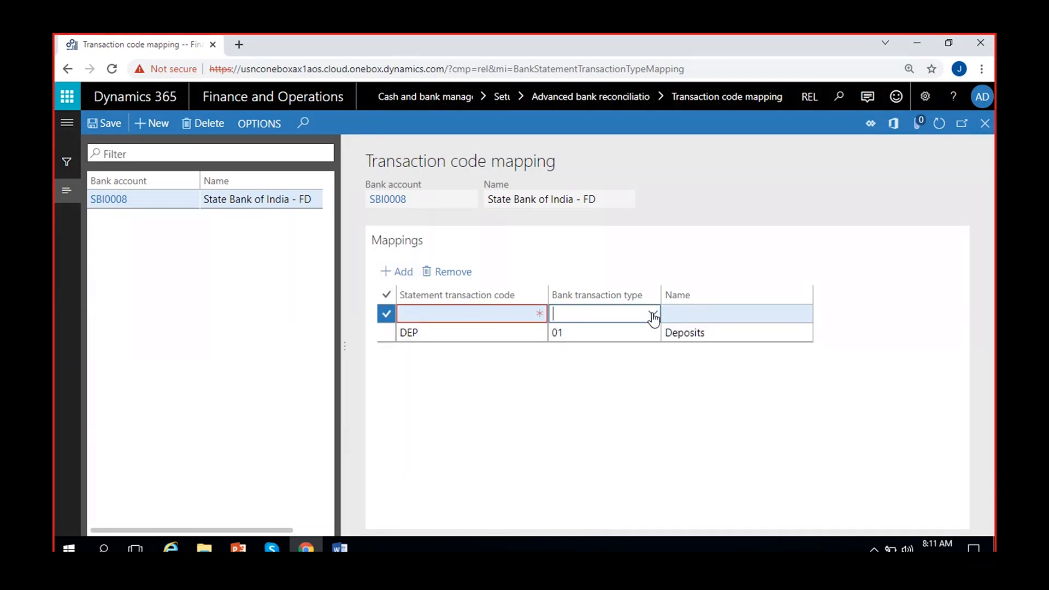
{"action": "left_click", "coordinate": [652, 313]}
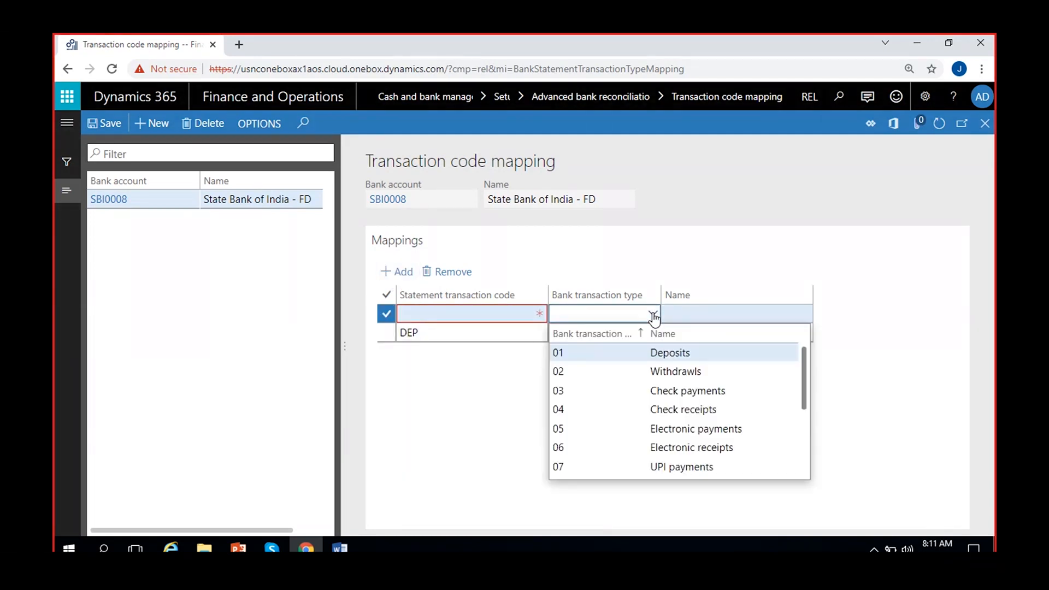
{"action": "left_click", "coordinate": [600, 371]}
{"action": "left_click", "coordinate": [465, 311]}
{"action": "type", "text": "WIT"}
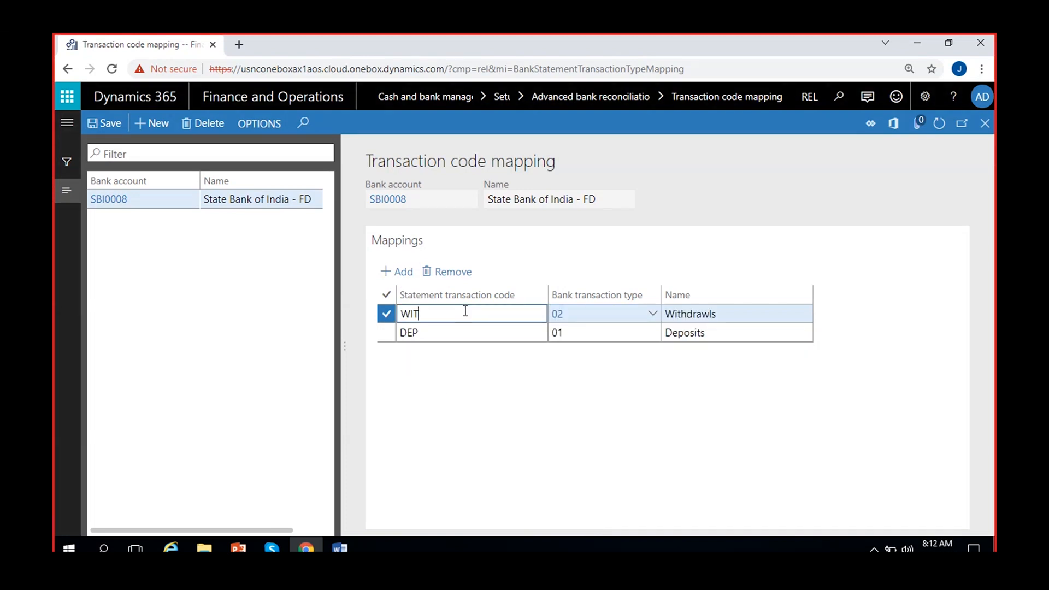
- Add a mapping of statement transaction code CP to bank transaction type 03 (Check payments)
{"action": "left_click", "coordinate": [402, 273]}
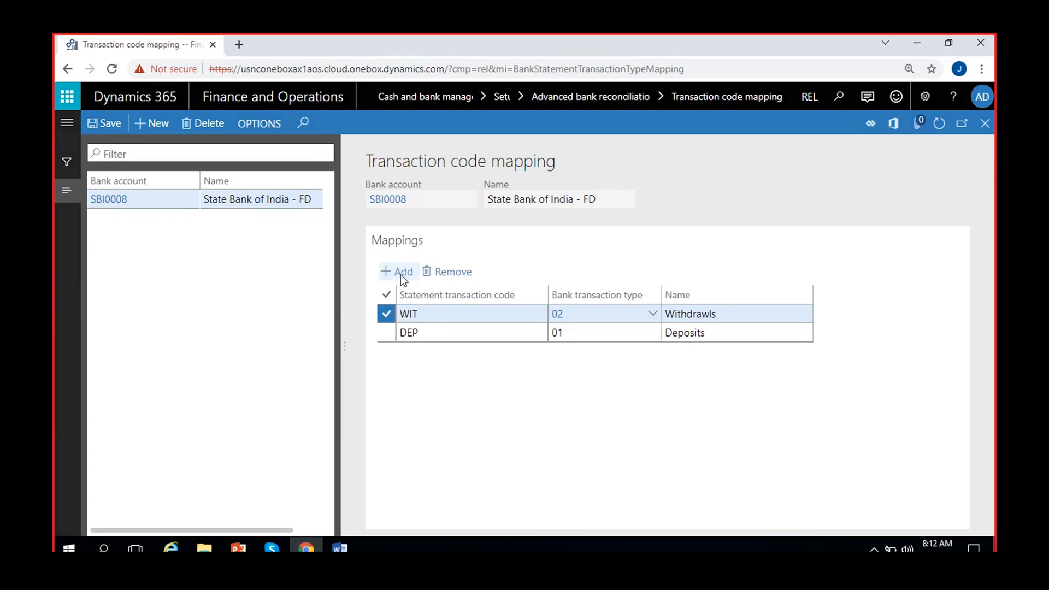
{"action": "left_click", "coordinate": [653, 316]}
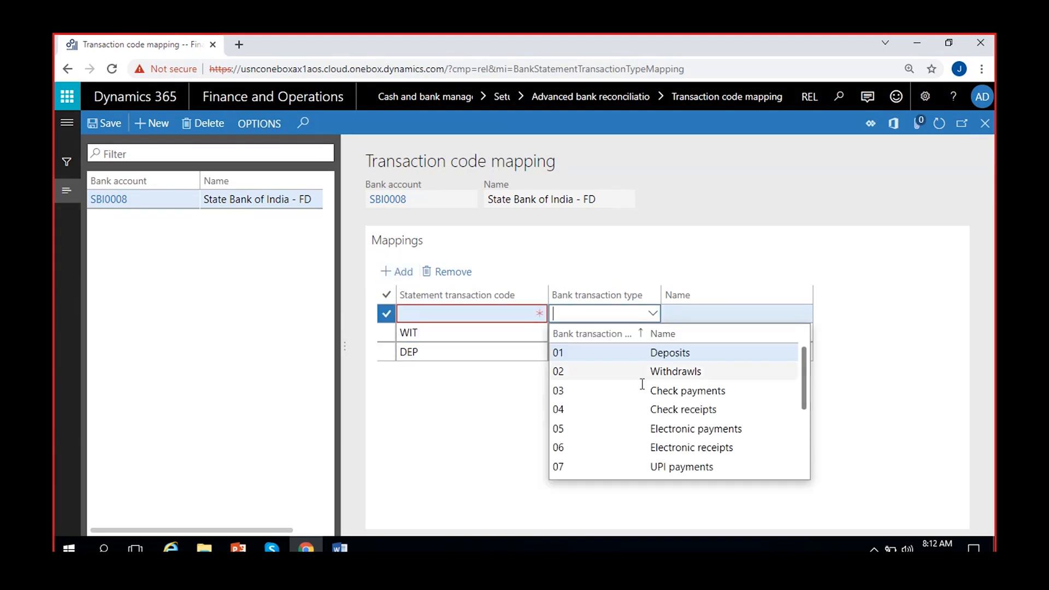
{"action": "left_click", "coordinate": [637, 395]}
{"action": "left_click", "coordinate": [497, 313]}
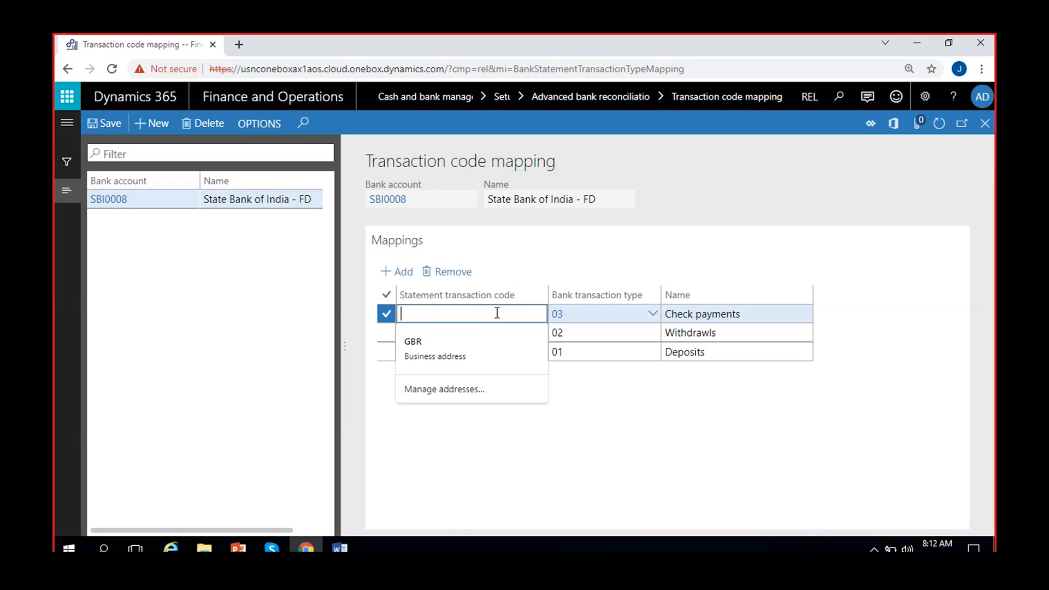
{"action": "type", "text": "CC"}
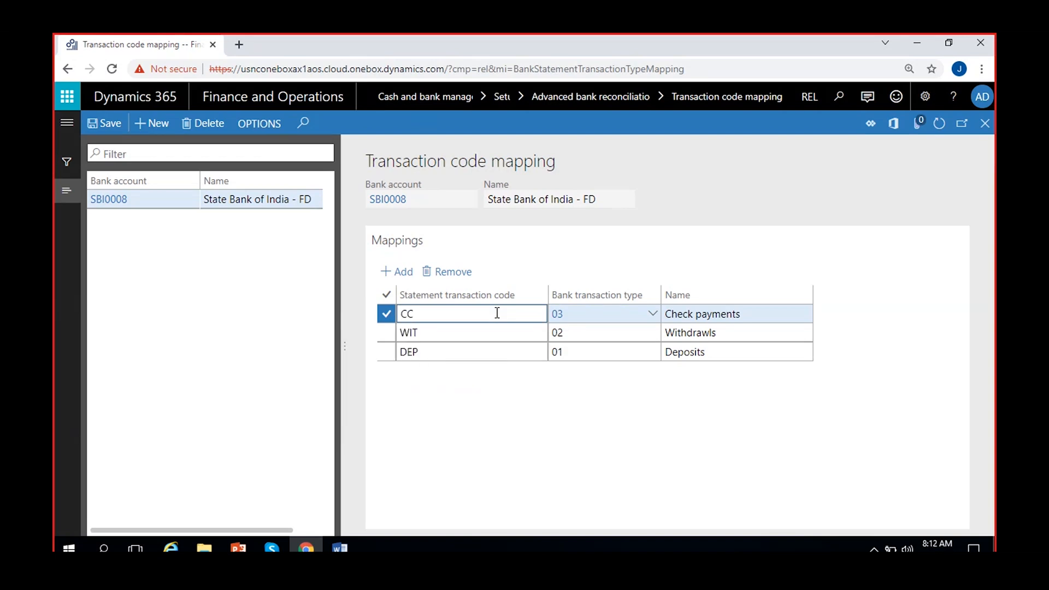
{"action": "key", "text": "BackSpace"}
{"action": "type", "text": "P"}
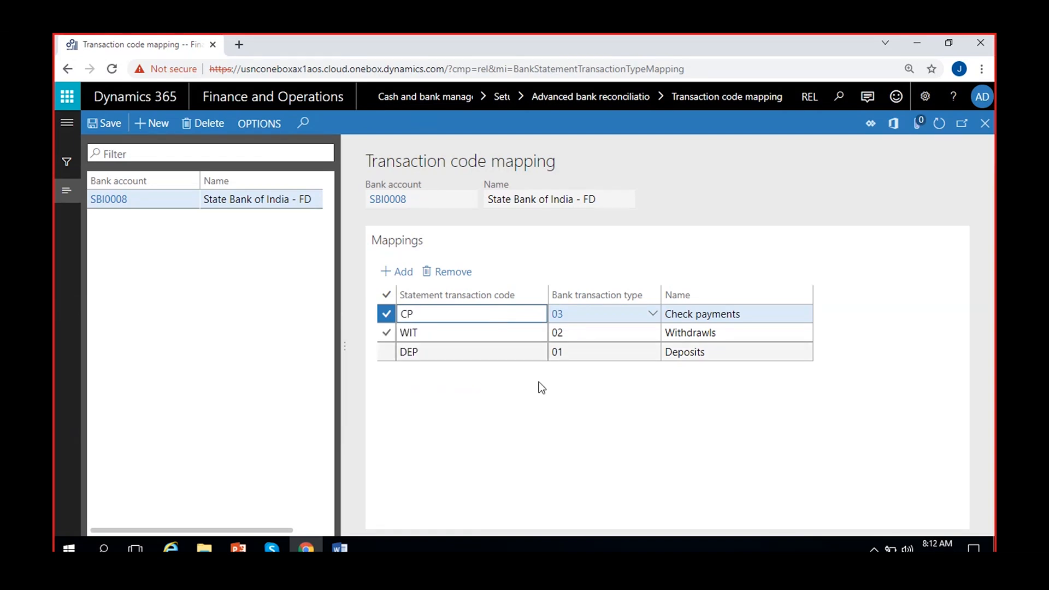
- Add a mapping of statement transaction code CD to bank transaction type 04 (Check receipts) and refresh the mappings
{"action": "left_click", "coordinate": [404, 272]}
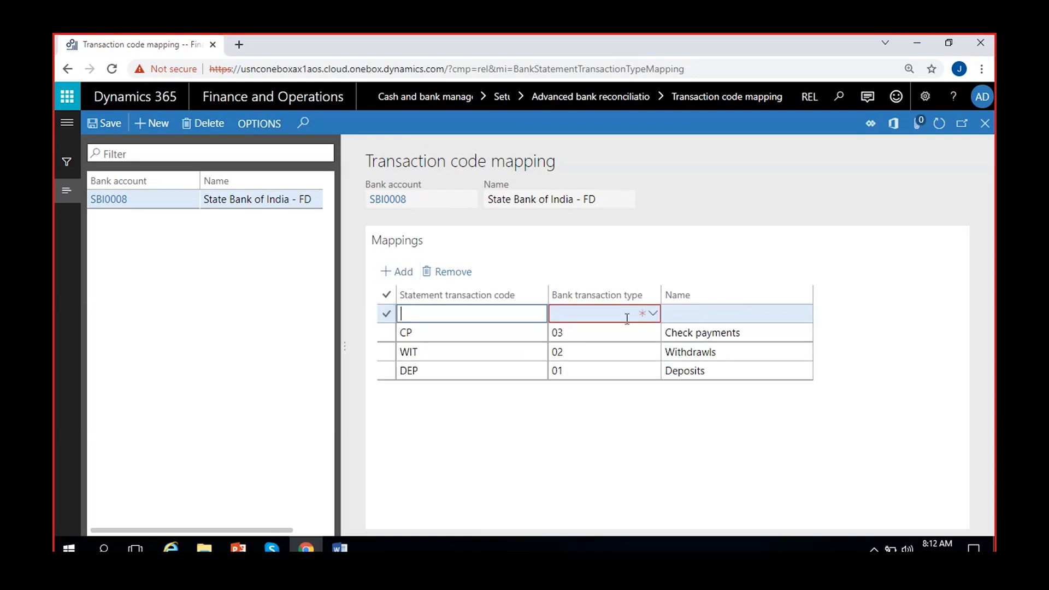
{"action": "left_click", "coordinate": [653, 313]}
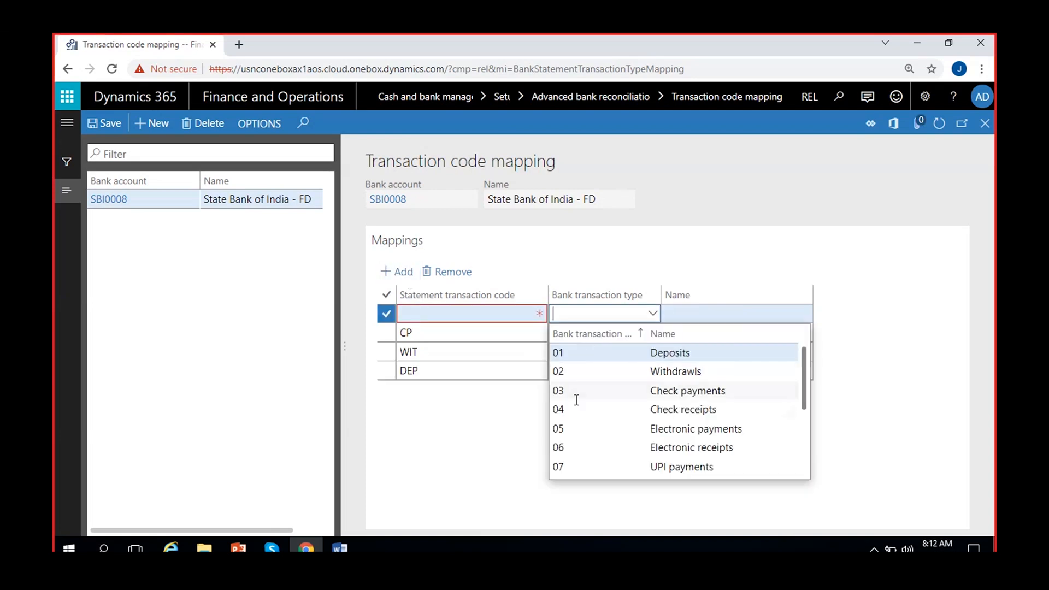
{"action": "left_click", "coordinate": [581, 406]}
{"action": "left_click", "coordinate": [459, 320]}
{"action": "type", "text": "CD"}
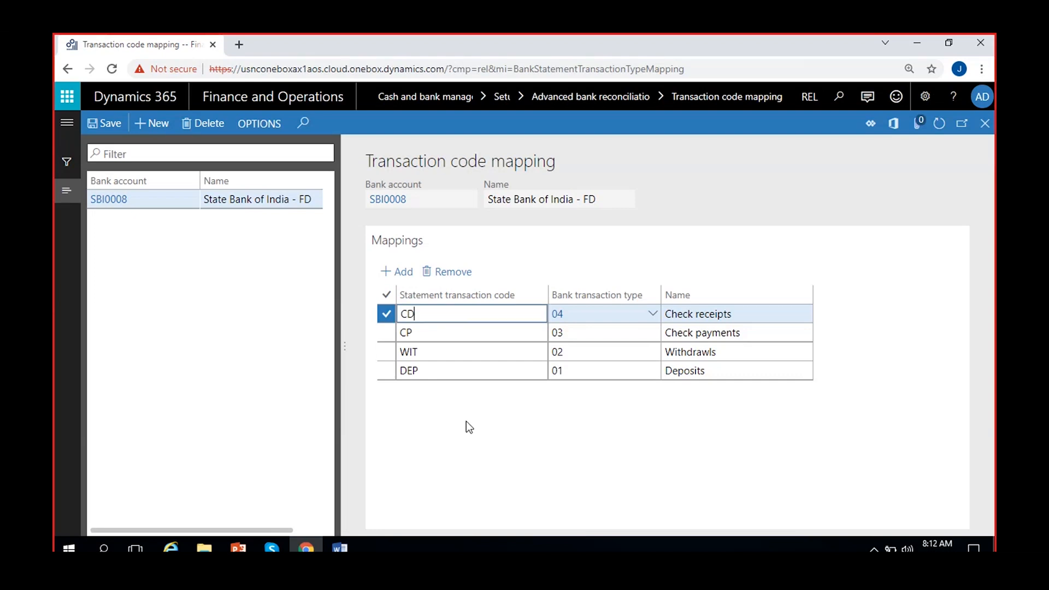
{"action": "left_click", "coordinate": [939, 124]}
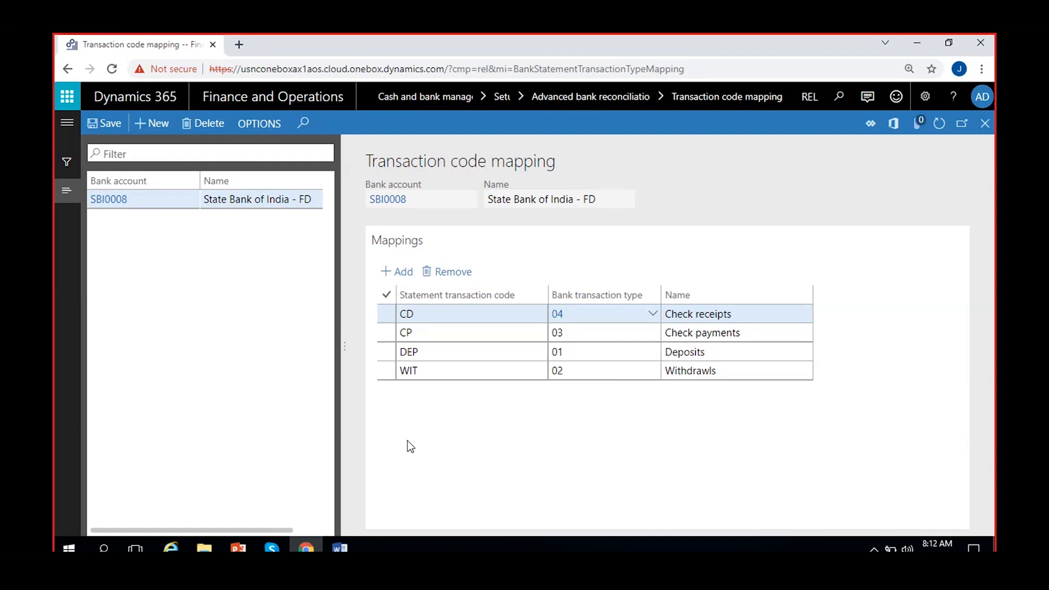
{"action": "left_click", "coordinate": [423, 313]}
- Open the Reconciliation matching rules setup of Cash and bank management and review the criteria of rule SBI 01
{"action": "left_click", "coordinate": [68, 125]}
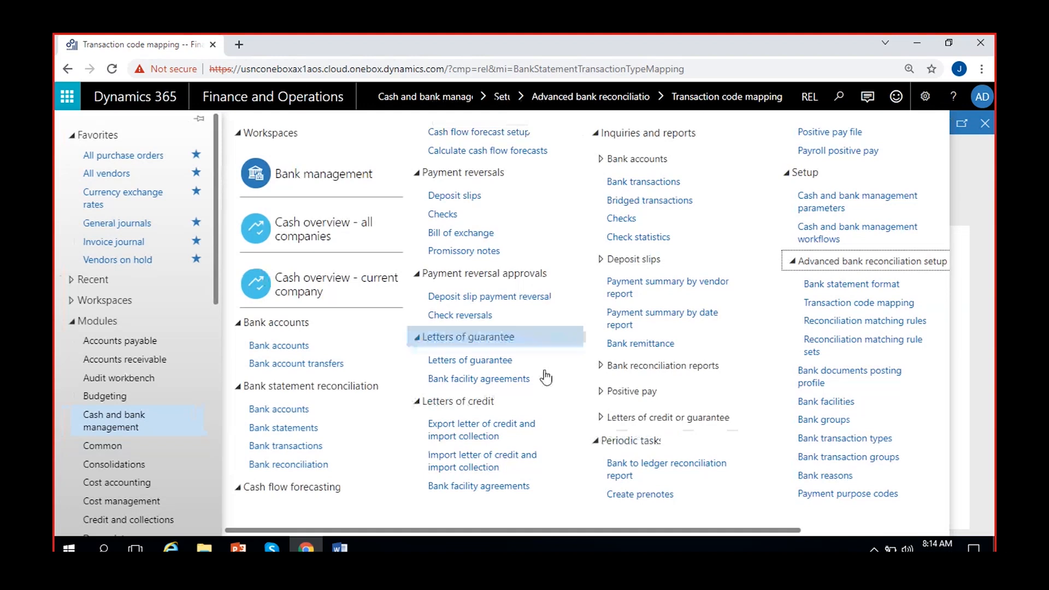
{"action": "left_click", "coordinate": [837, 322]}
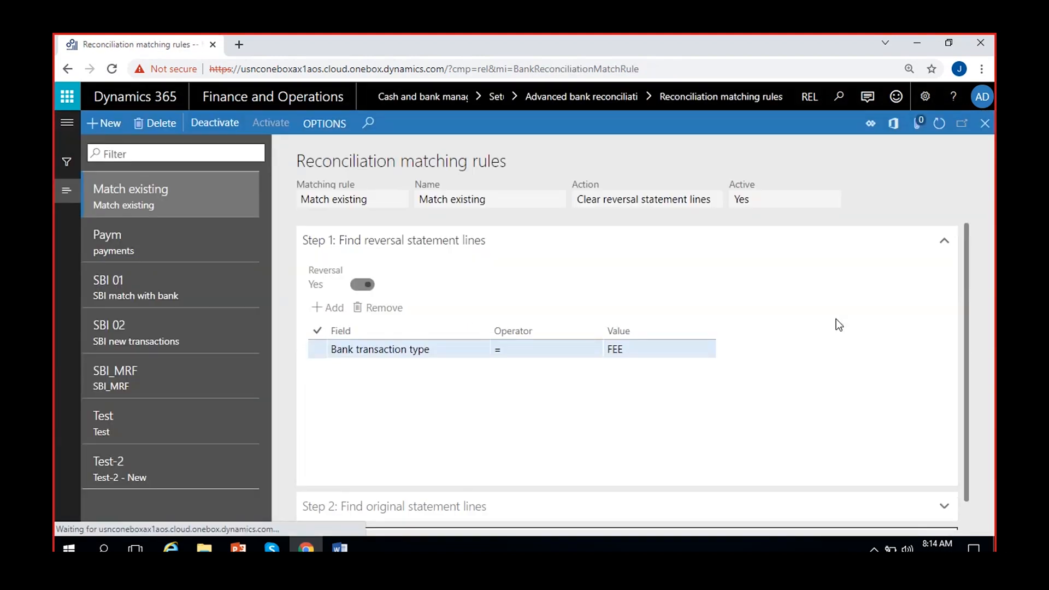
{"action": "left_click", "coordinate": [146, 283]}
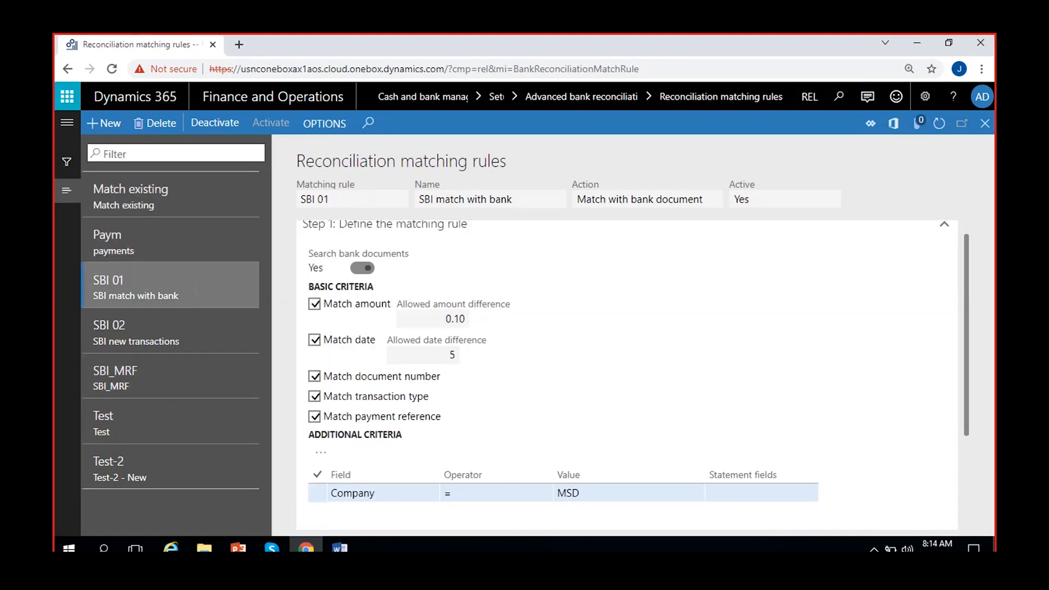
{"action": "scroll", "coordinate": [513, 324], "scroll_direction": "up", "scroll_amount": 1}
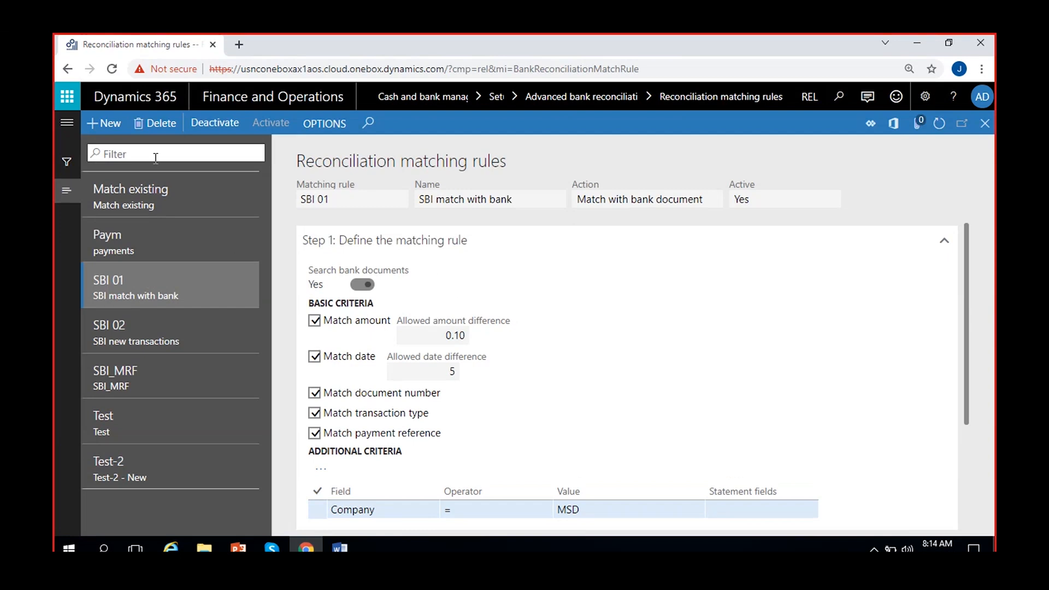
- Create a reconciliation matching rule 123 named SBI1
{"action": "left_click", "coordinate": [104, 124]}
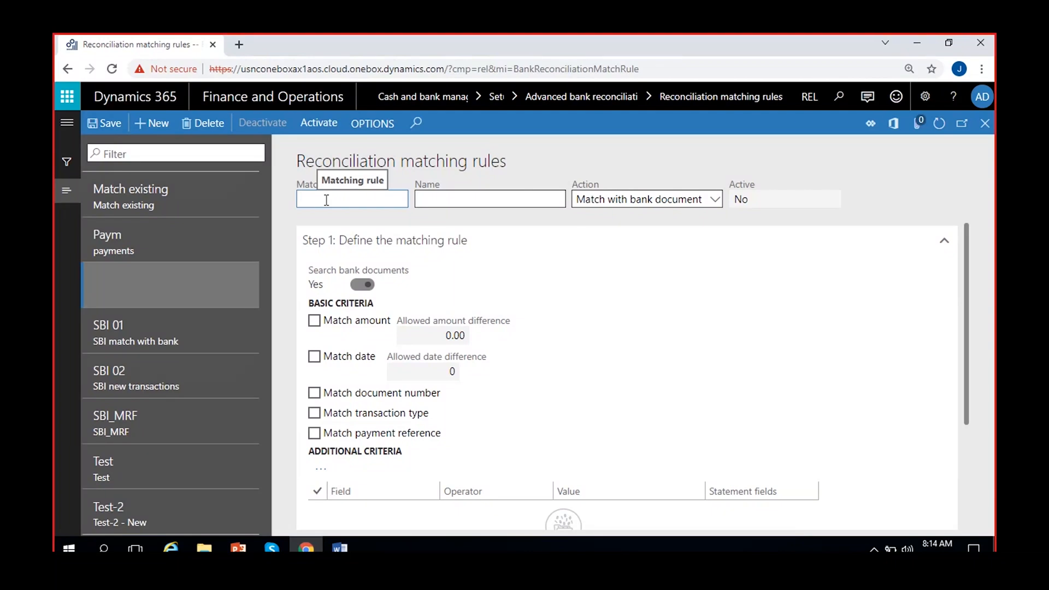
{"action": "type", "text": "123"}
{"action": "left_click", "coordinate": [530, 197]}
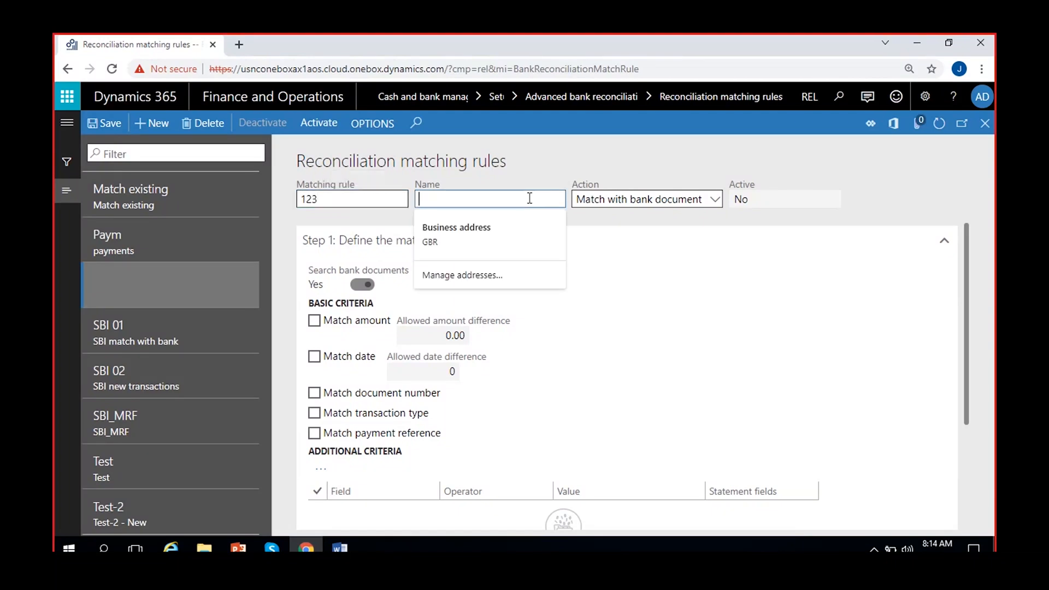
{"action": "type", "text": "SBU"}
{"action": "key", "text": "BackSpace"}
{"action": "type", "text": "I1"}
{"action": "left_click", "coordinate": [539, 217]}
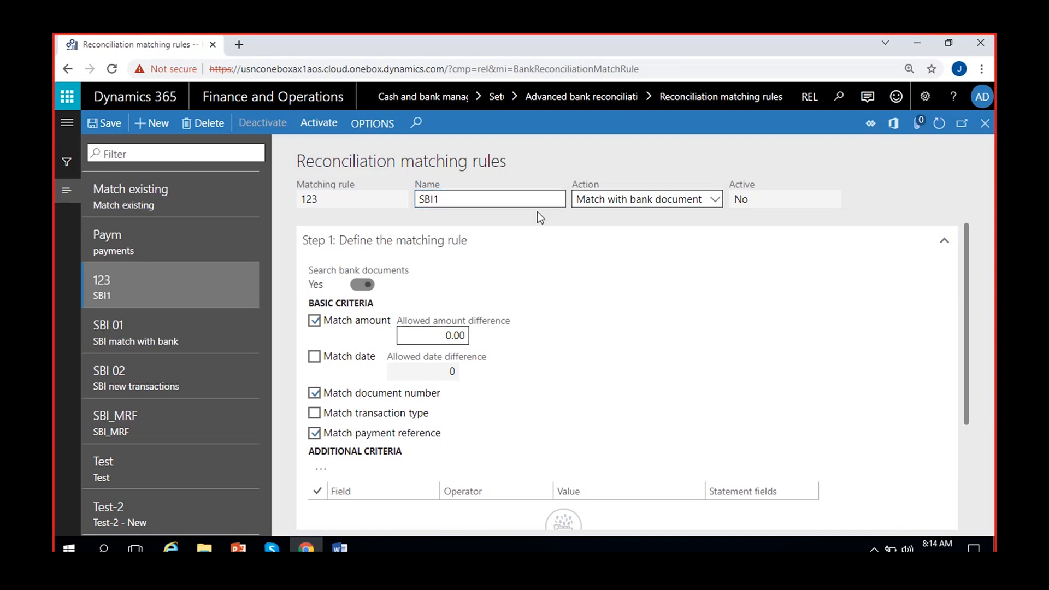
- Review the available actions for rule 123 and select Match with bank document
{"action": "left_click", "coordinate": [715, 200]}
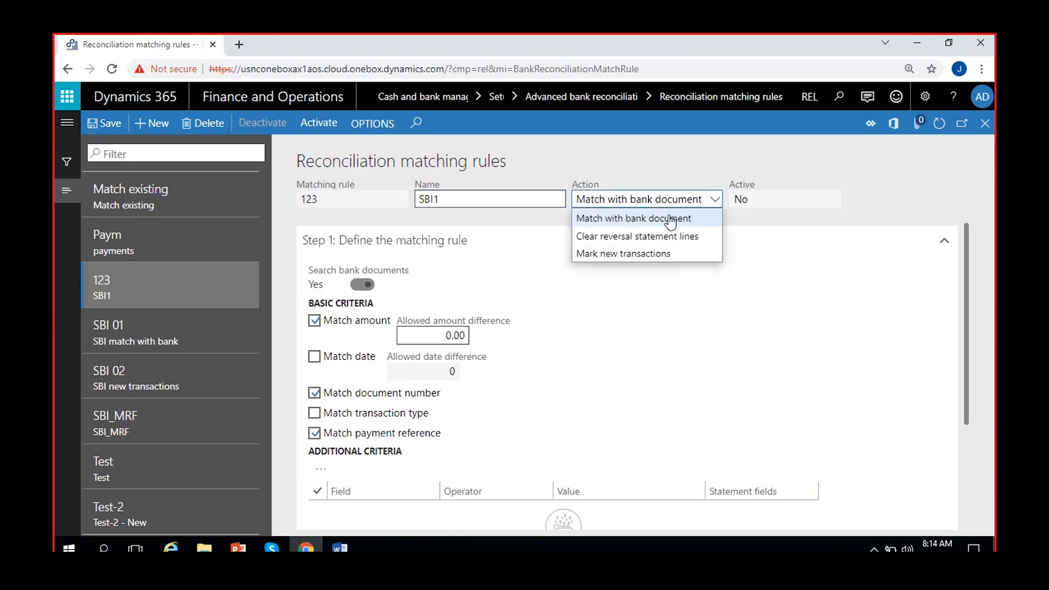
{"action": "left_click", "coordinate": [640, 219]}
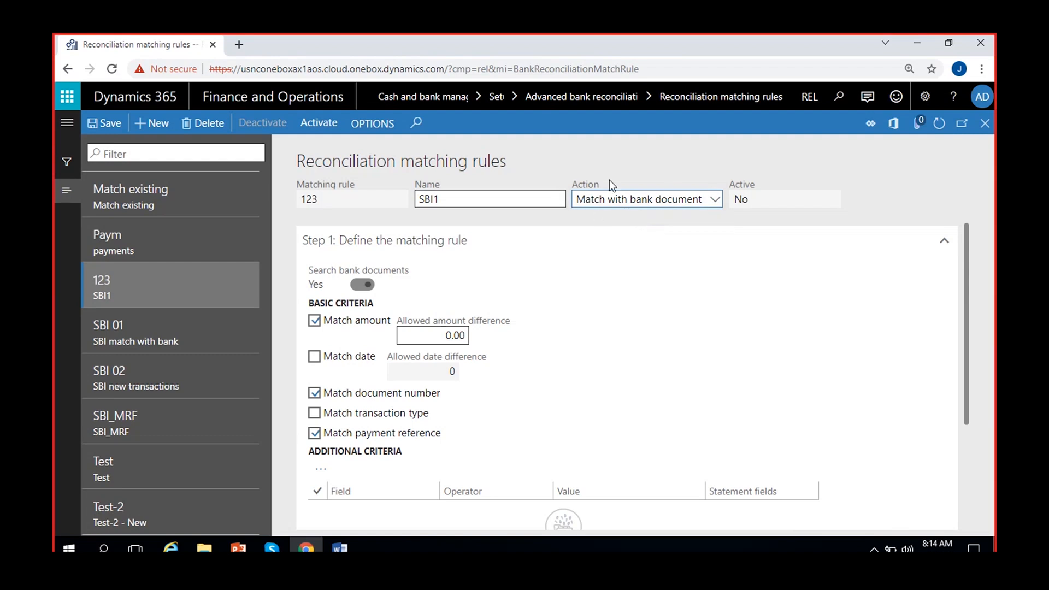
{"action": "left_click", "coordinate": [713, 200]}
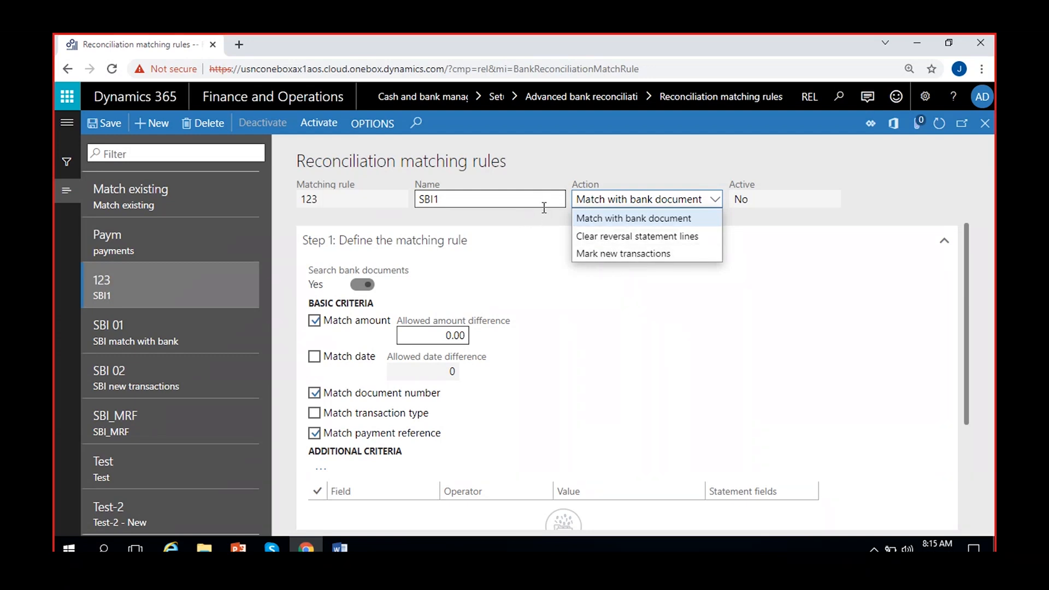
{"action": "left_click", "coordinate": [622, 219]}
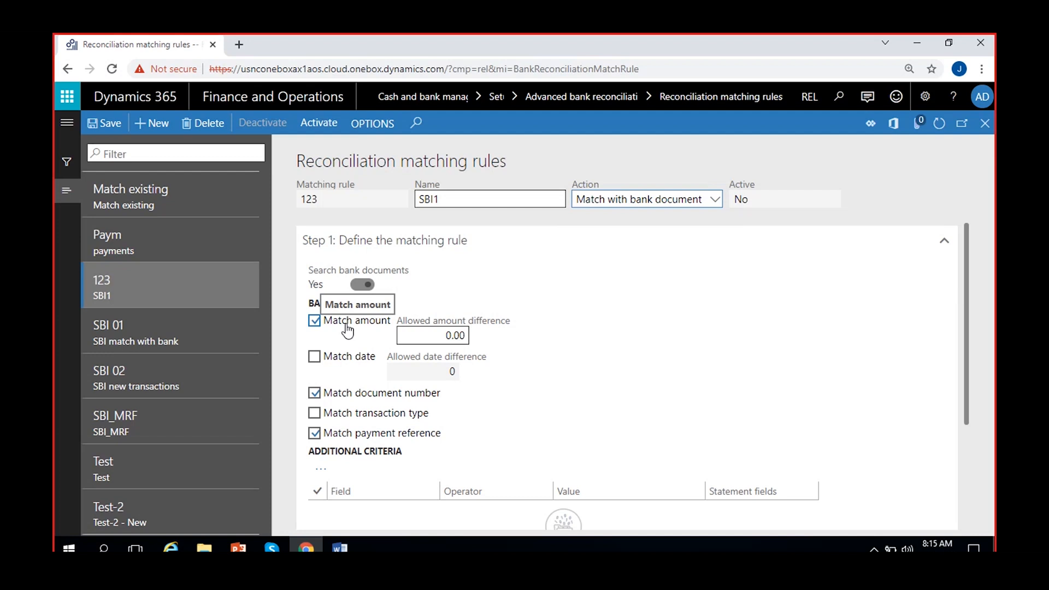
- Set the rule's allowed amount difference to 1.00 and enable date matching with an allowed date difference of 0
{"action": "left_click", "coordinate": [425, 340]}
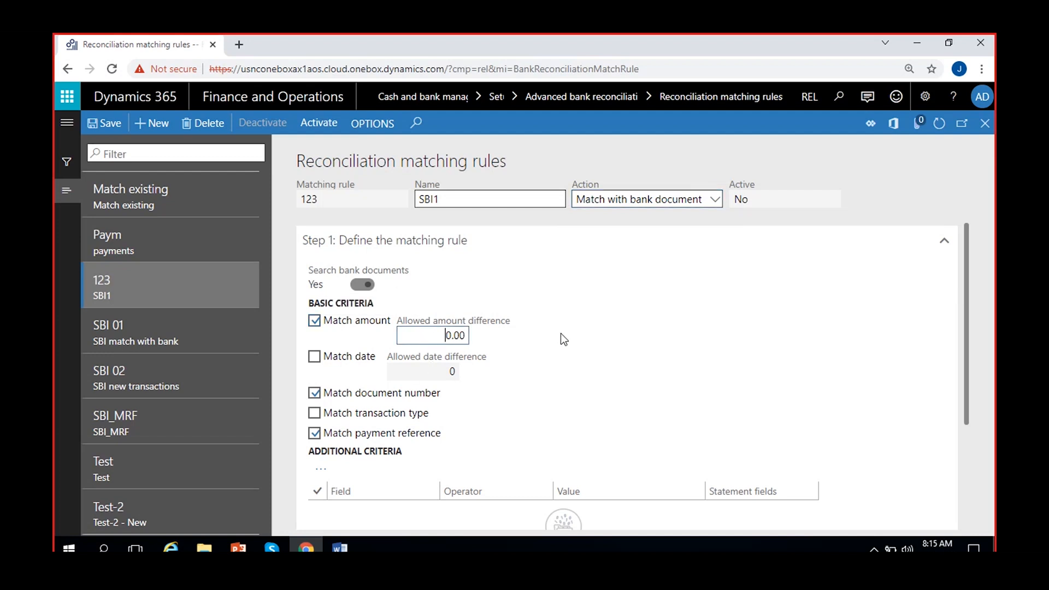
{"action": "key", "text": "Delete"}
{"action": "left_click", "coordinate": [314, 356]}
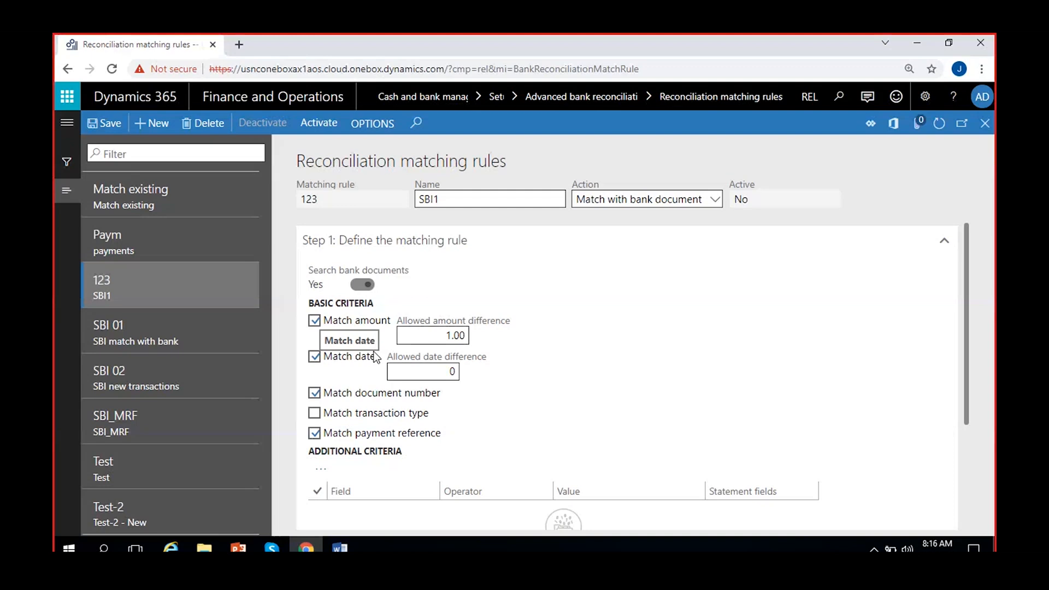
{"action": "left_click", "coordinate": [450, 371]}
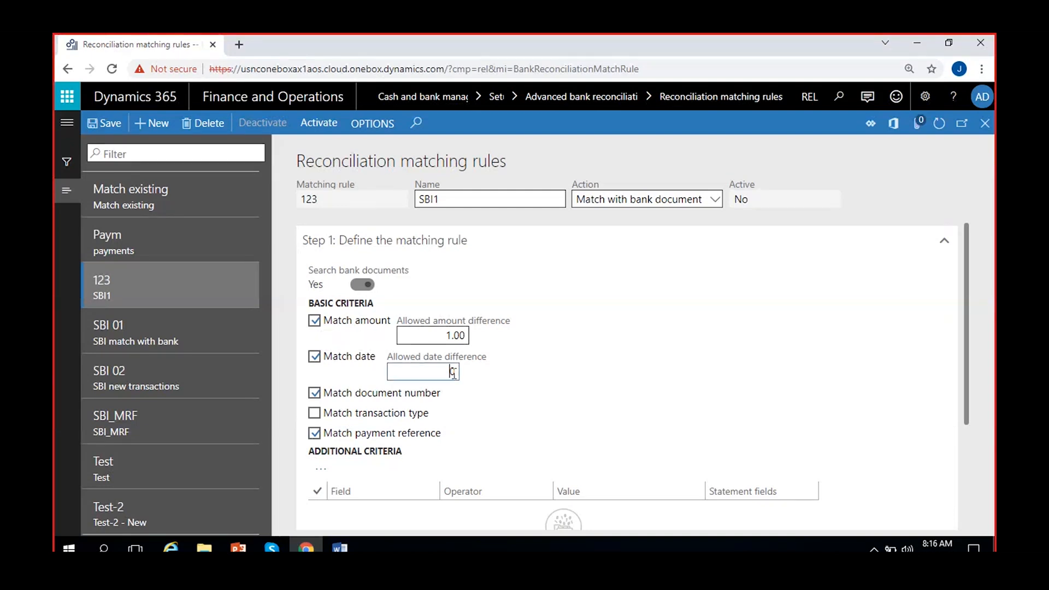
{"action": "key", "text": "BackSpace"}
{"action": "type", "text": "1"}
{"action": "key", "text": "BackSpace"}
{"action": "type", "text": "0"}
{"action": "left_click", "coordinate": [548, 371]}
{"action": "left_click", "coordinate": [448, 371]}
{"action": "left_click", "coordinate": [501, 359]}
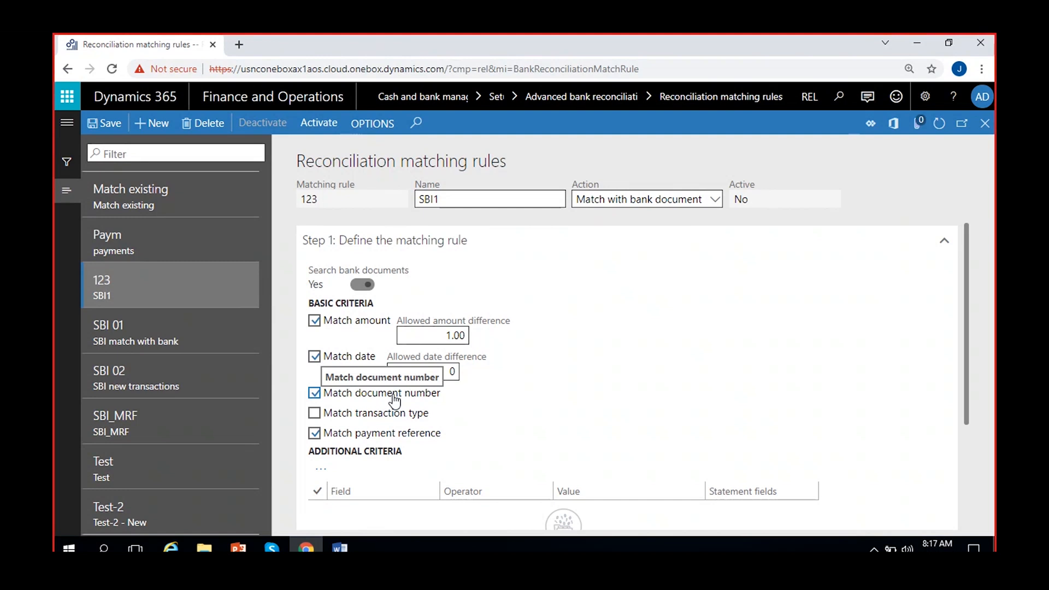
- Turn off document number and payment reference matching for rule 123, enable transaction type matching, and save the rule
{"action": "left_click", "coordinate": [320, 394]}
{"action": "left_click", "coordinate": [315, 413]}
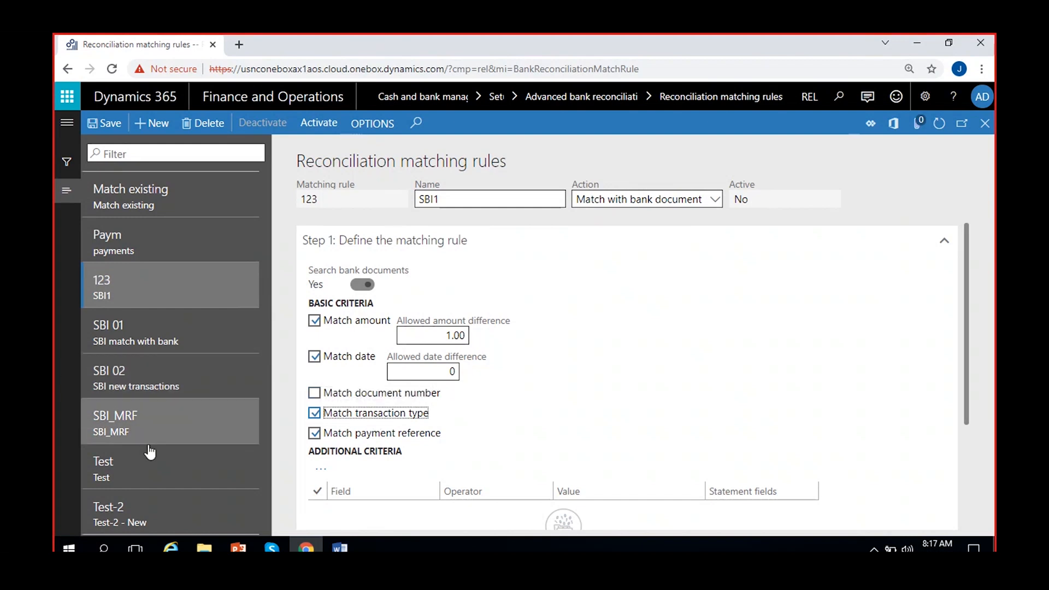
{"action": "left_click", "coordinate": [447, 411]}
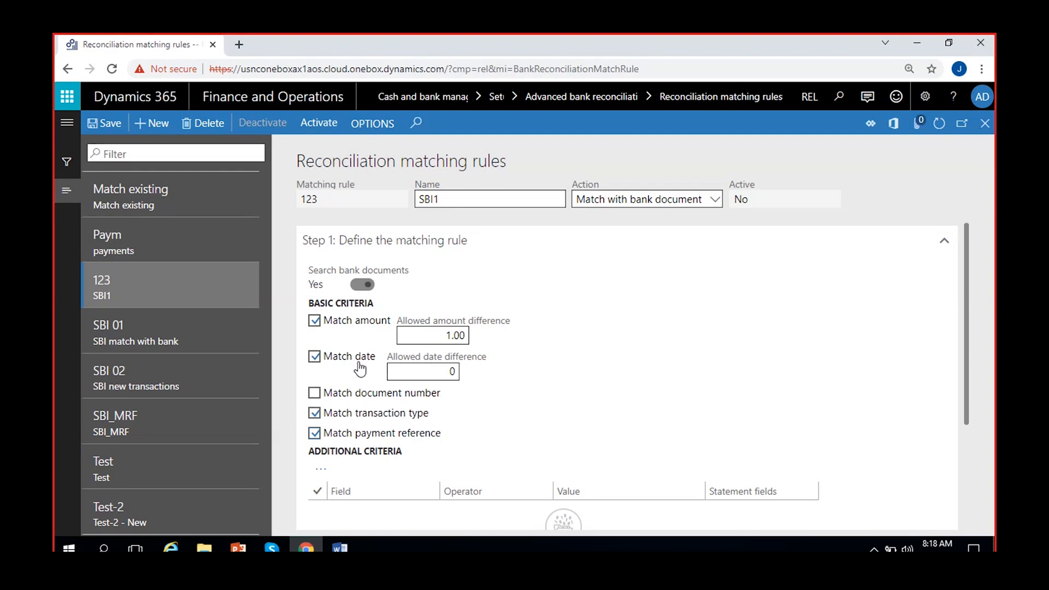
{"action": "left_click", "coordinate": [315, 434]}
{"action": "left_click", "coordinate": [102, 124]}
- Start another reconciliation matching rule with the Mark new transactions action and review its statement line and bank document criteria
{"action": "left_click", "coordinate": [155, 124]}
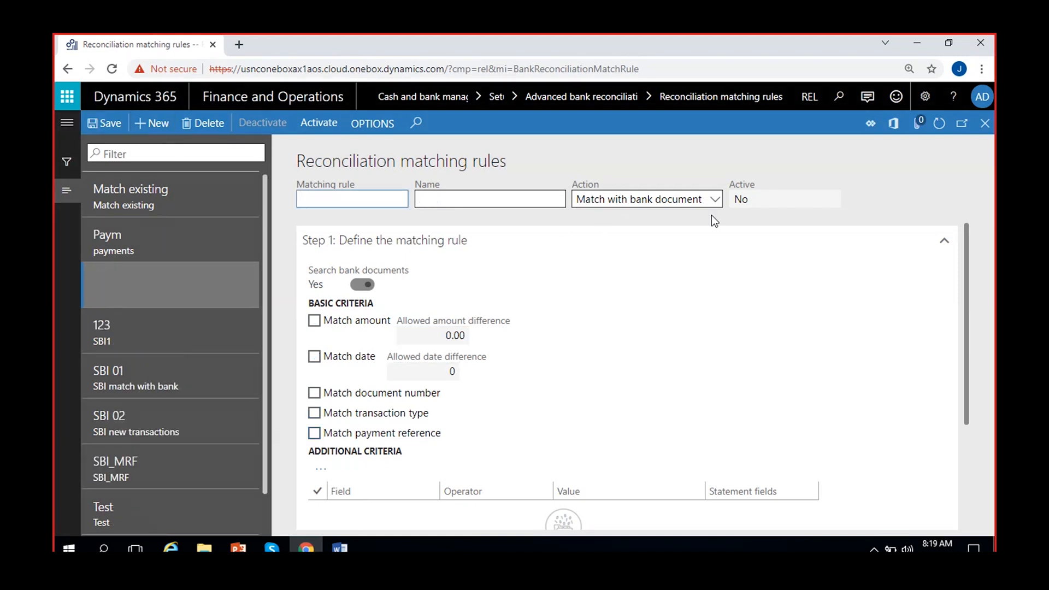
{"action": "left_click", "coordinate": [713, 201]}
{"action": "left_click", "coordinate": [633, 255]}
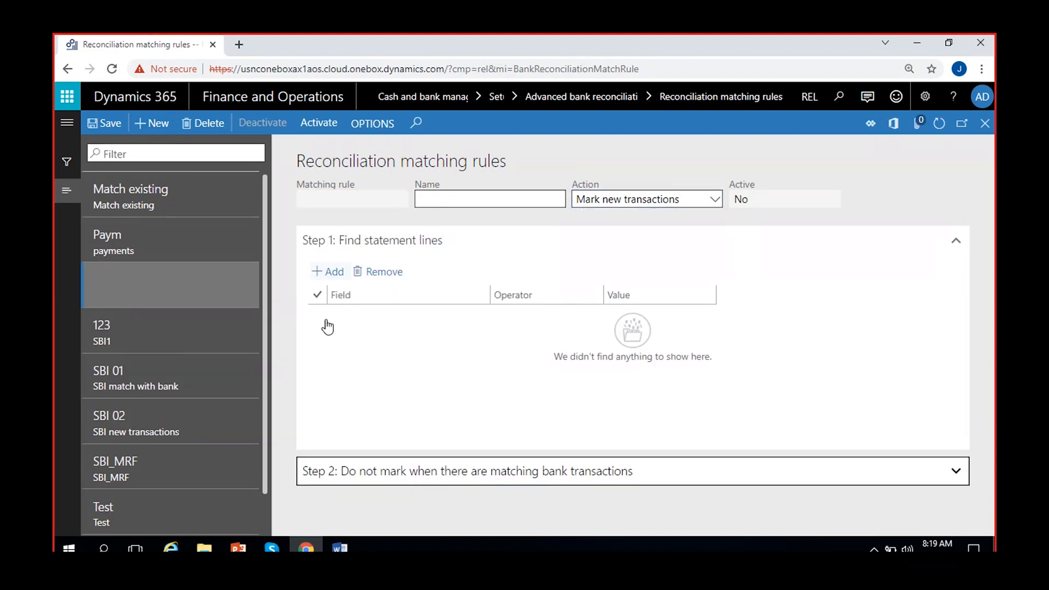
{"action": "left_click", "coordinate": [399, 471]}
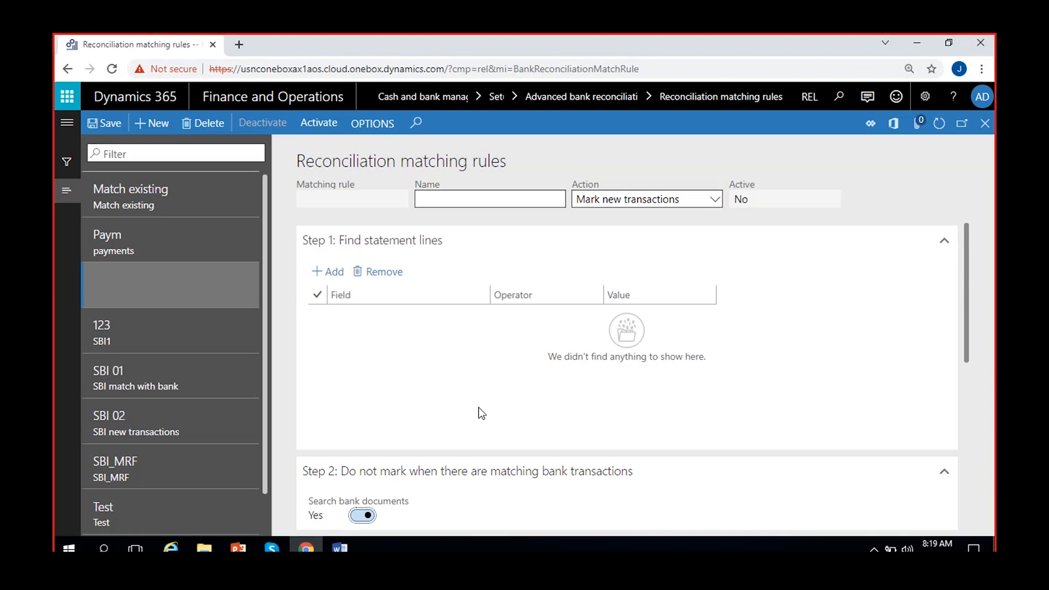
{"action": "scroll", "coordinate": [478, 407], "scroll_direction": "down", "scroll_amount": 5}
{"action": "scroll", "coordinate": [375, 407], "scroll_direction": "up", "scroll_amount": 2}
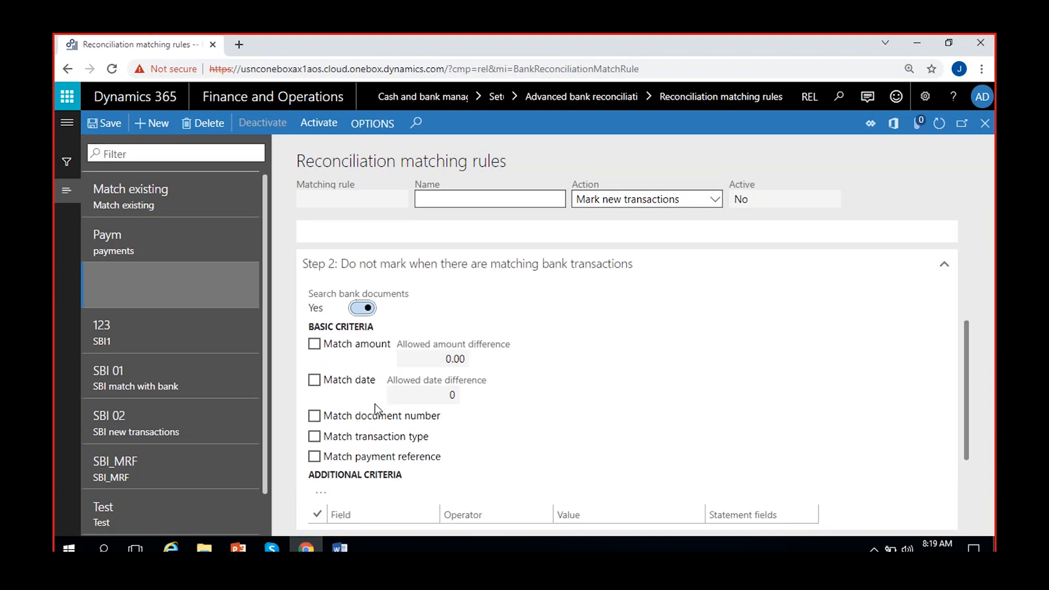
{"action": "scroll", "coordinate": [375, 439], "scroll_direction": "up", "scroll_amount": 6}
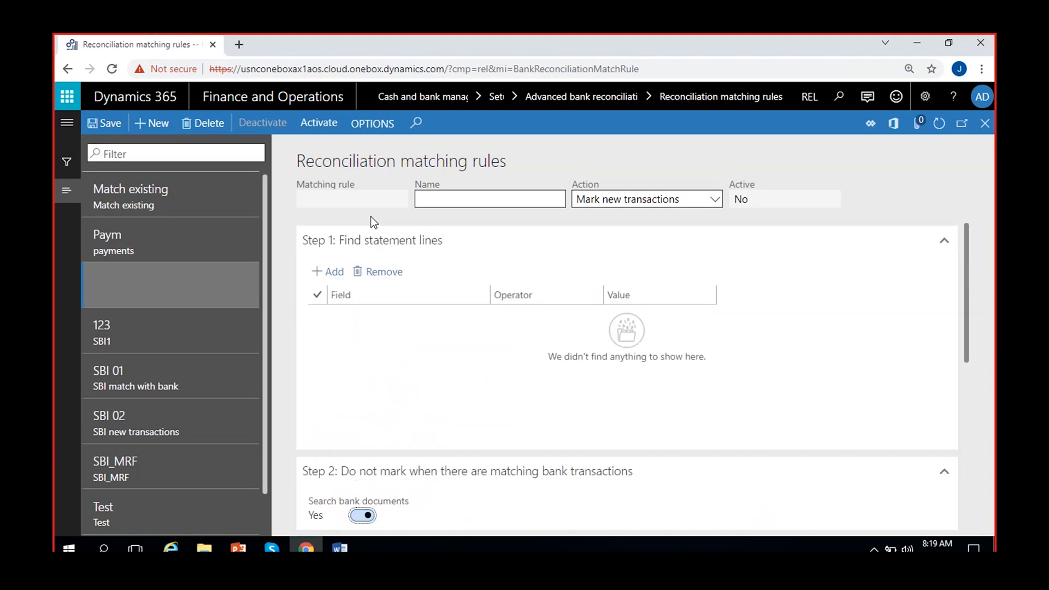
- Delete the blank matching rule and return to rule 123
{"action": "left_click", "coordinate": [204, 125]}
{"action": "left_click", "coordinate": [661, 356]}
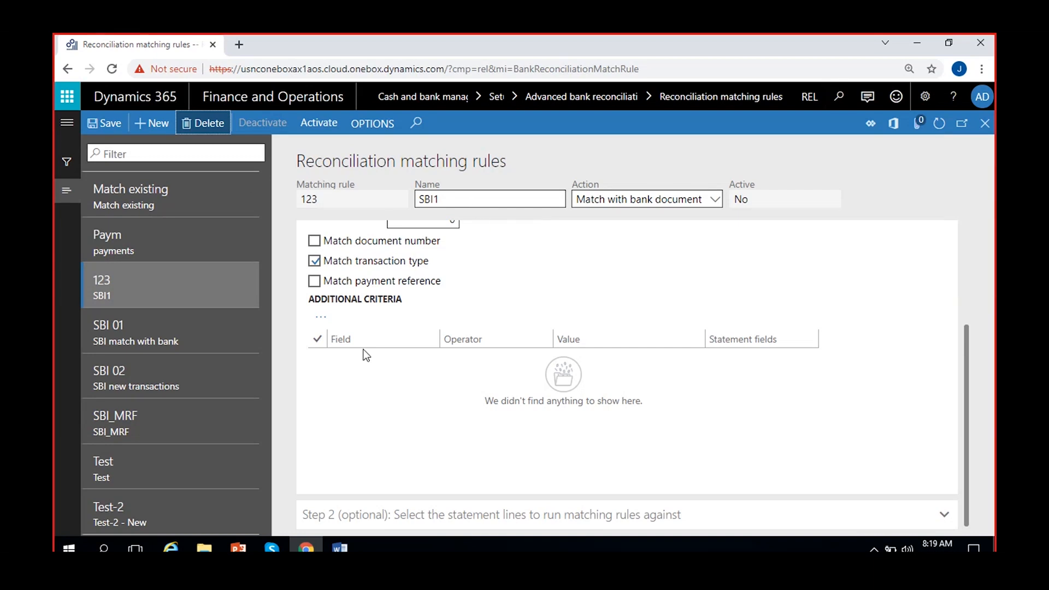
{"action": "scroll", "coordinate": [365, 355], "scroll_direction": "up", "scroll_amount": 3}
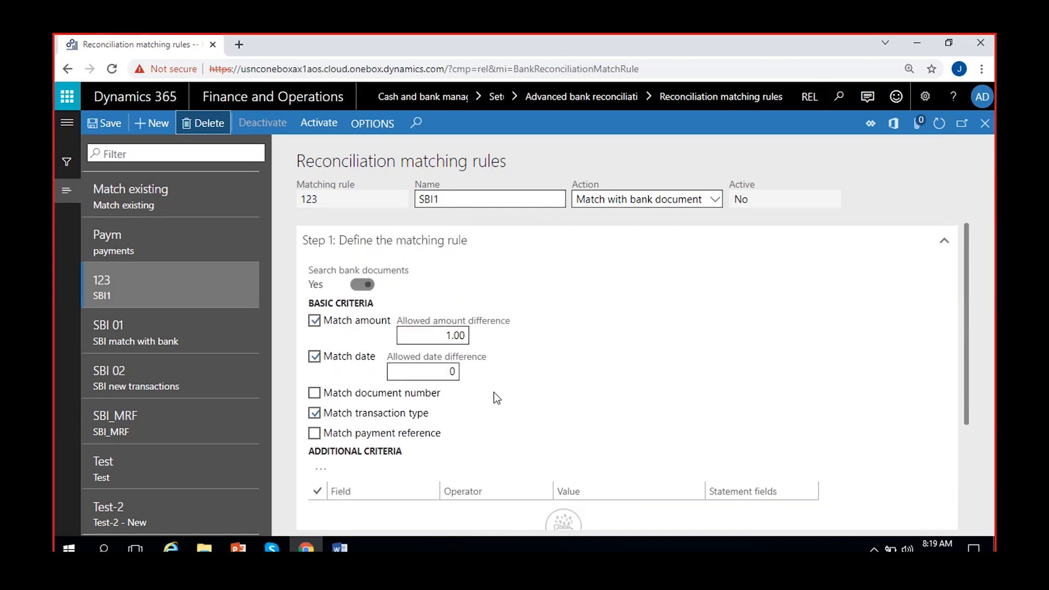
- Open the reconciliation matching rule sets and review the matching rules in the SBI matching set
{"action": "left_click", "coordinate": [60, 134]}
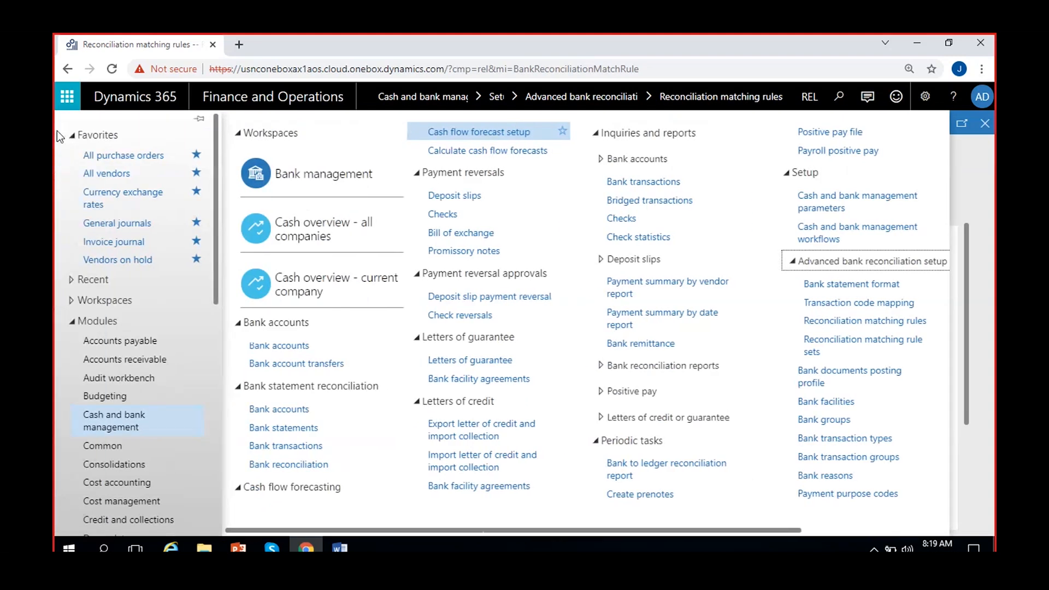
{"action": "left_click", "coordinate": [824, 352]}
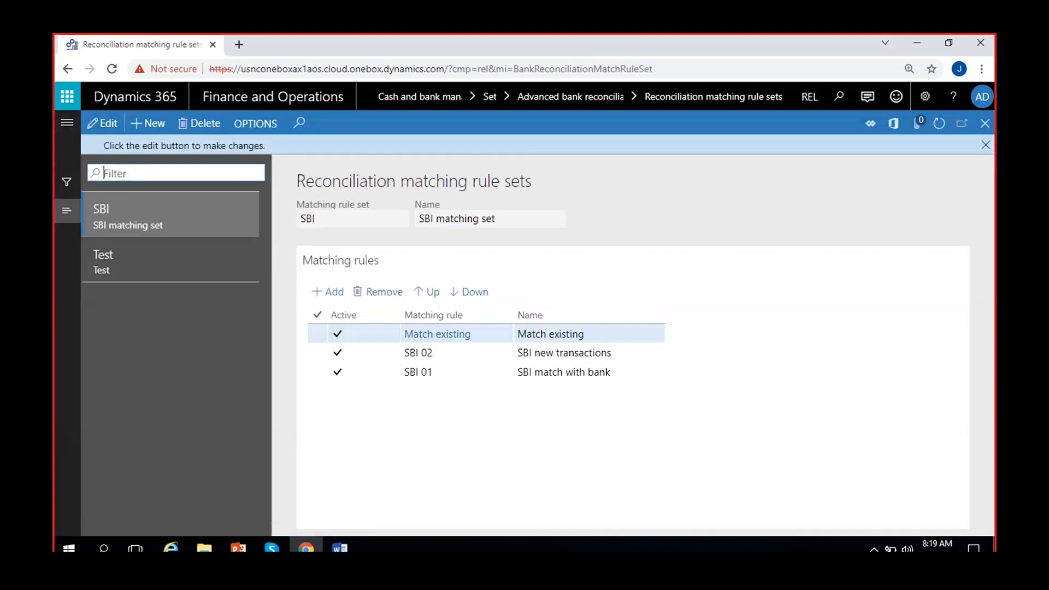
{"action": "left_click", "coordinate": [984, 145]}
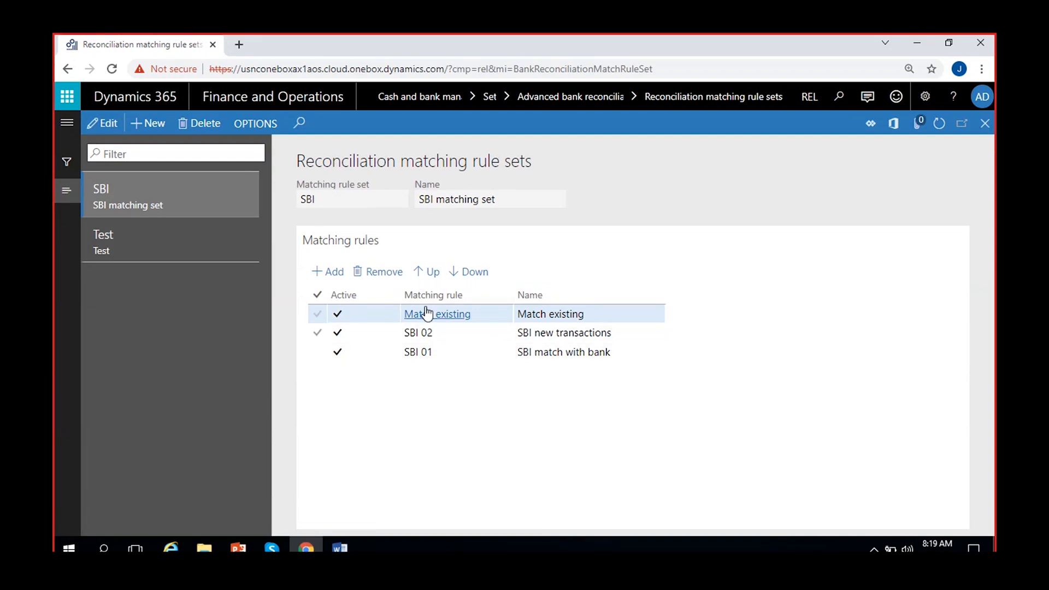
{"action": "left_click", "coordinate": [551, 352]}
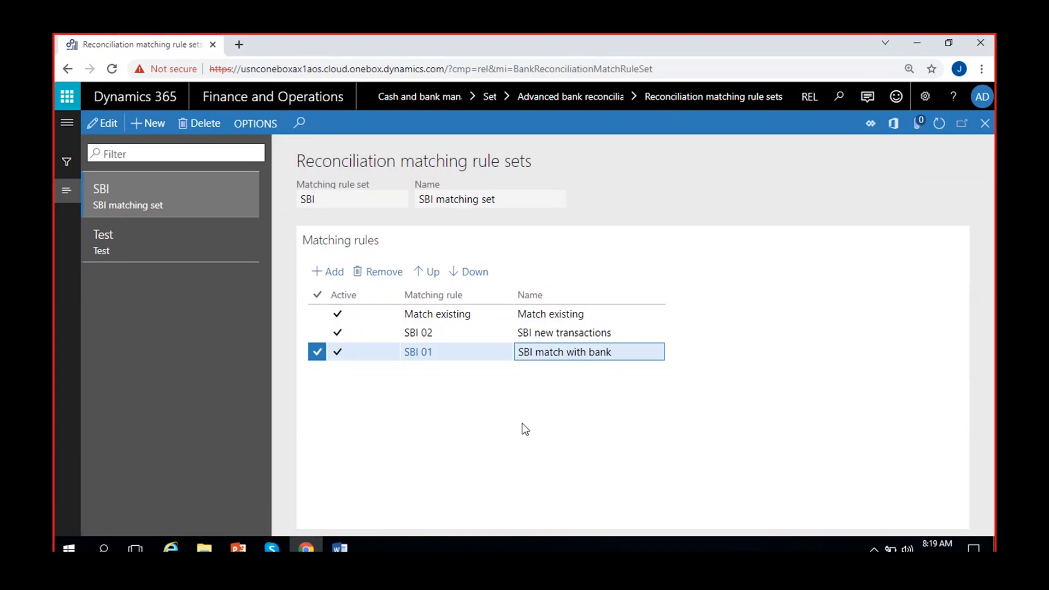
{"action": "left_click", "coordinate": [559, 311]}
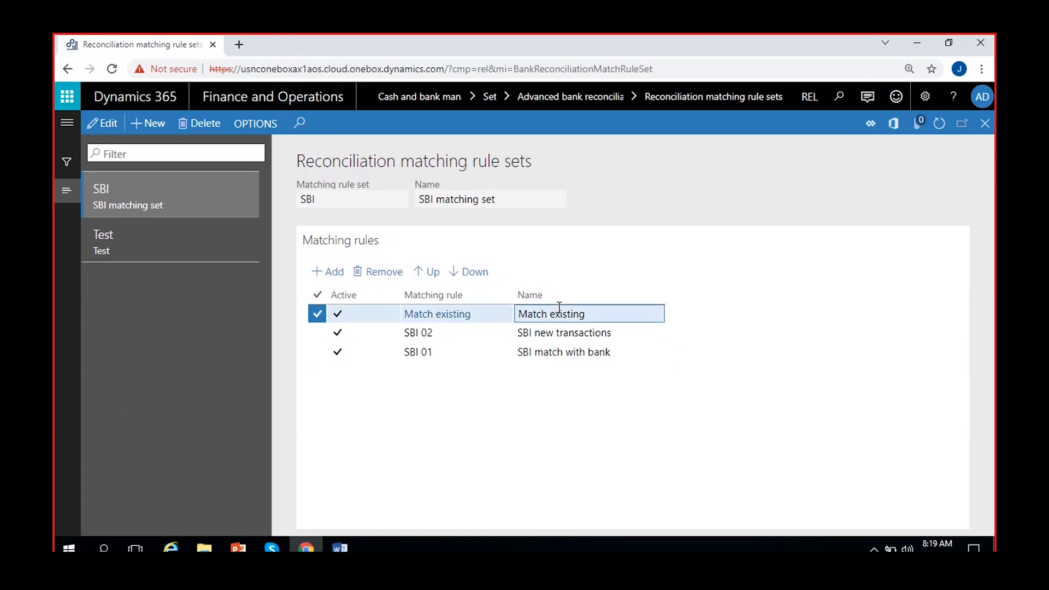
{"action": "left_click", "coordinate": [546, 352]}
{"action": "left_click", "coordinate": [547, 334]}
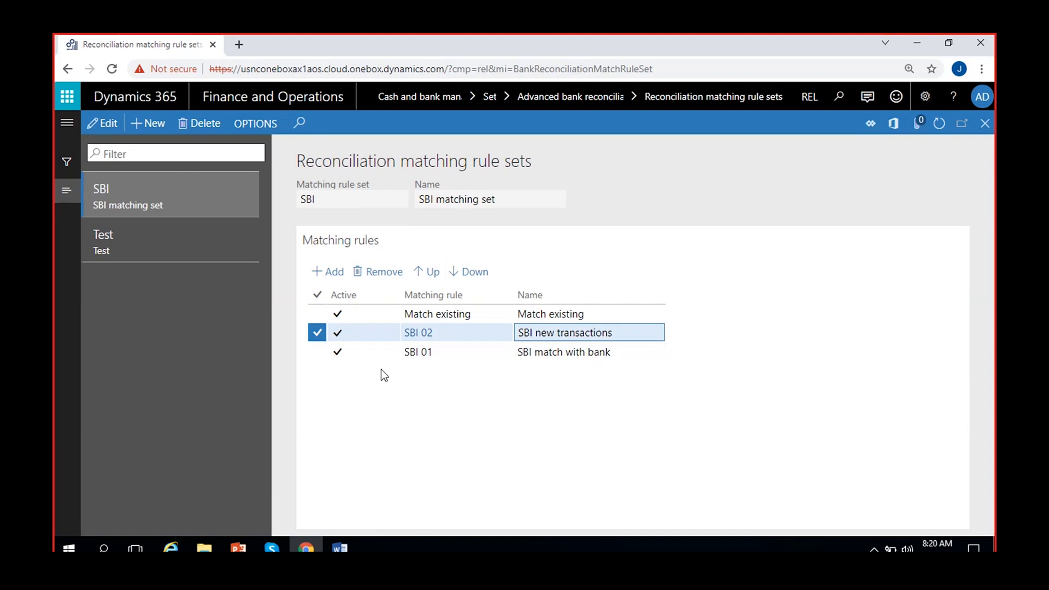
{"action": "left_click", "coordinate": [536, 319]}
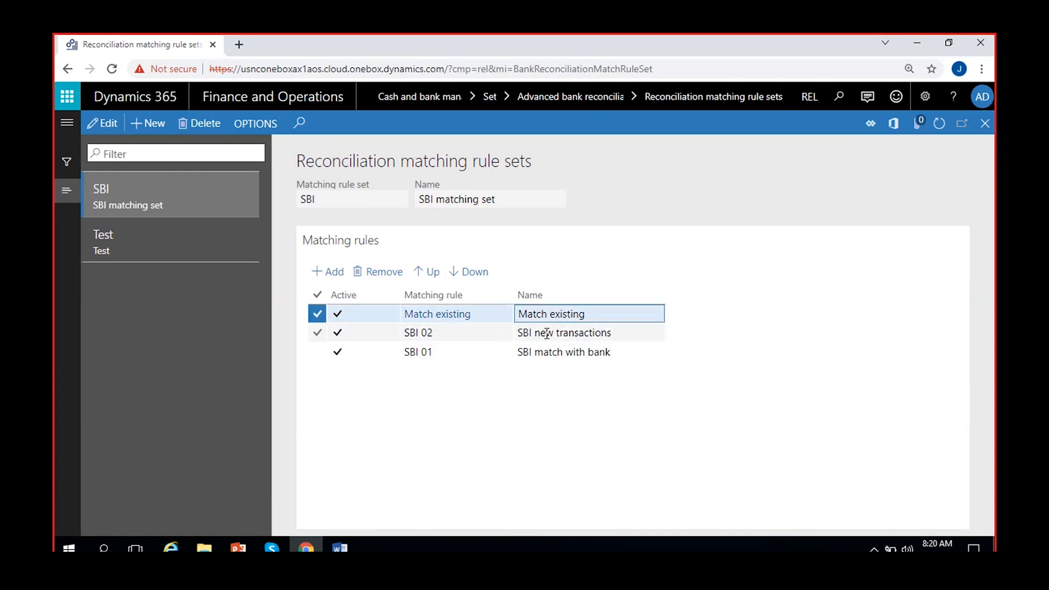
{"action": "left_click", "coordinate": [553, 335]}
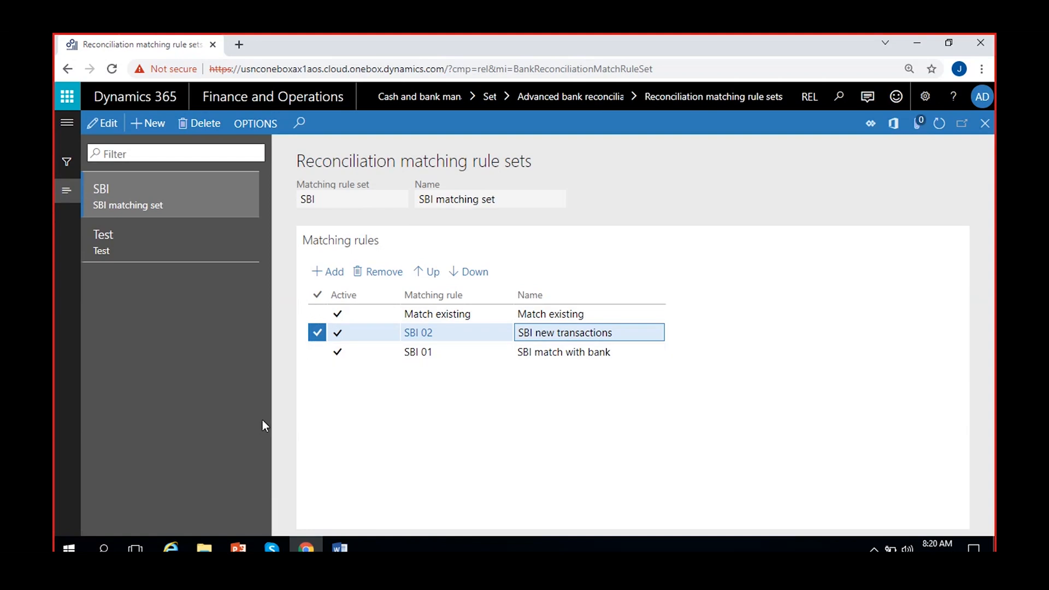
{"action": "left_click", "coordinate": [316, 314]}
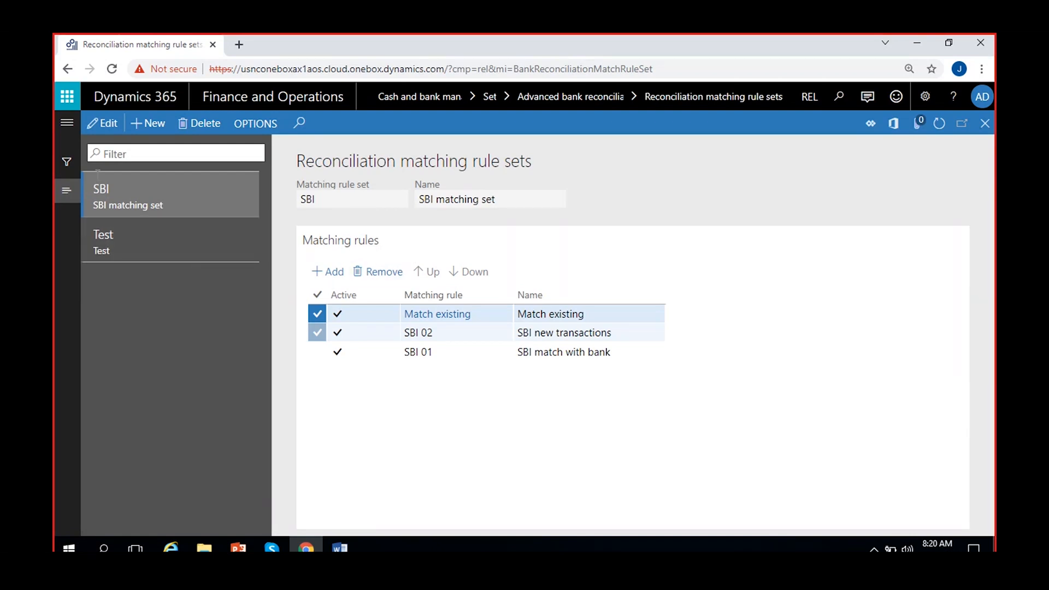
- Switch to the Word notes and highlight the formats listed for advanced bank reconciliation: ISO20022, MT940 and BAI2
{"action": "left_click", "coordinate": [66, 122]}
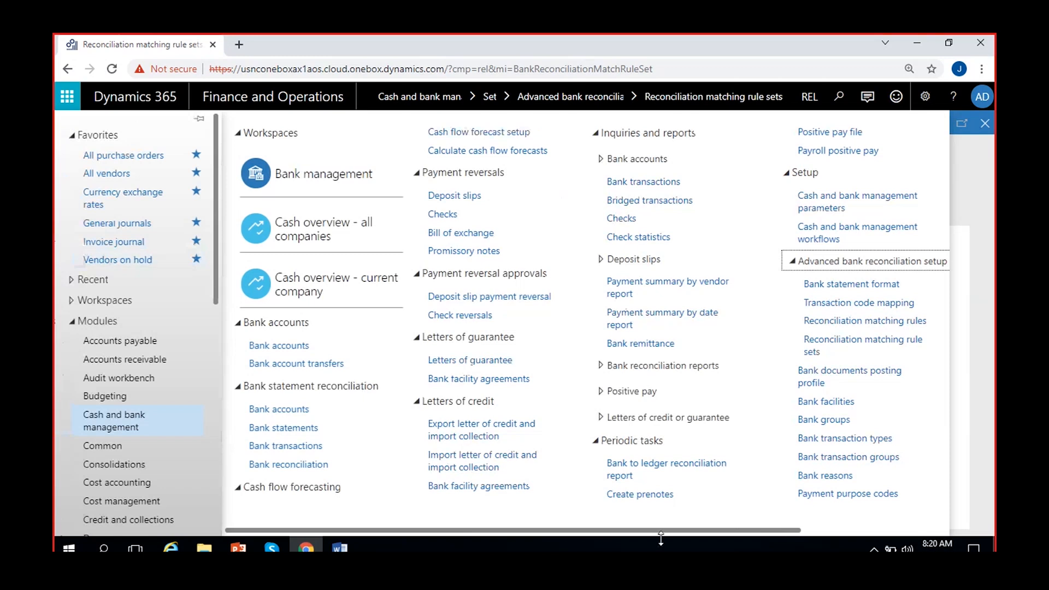
{"action": "left_click_drag", "start_coordinate": [638, 530], "coordinate": [794, 521]}
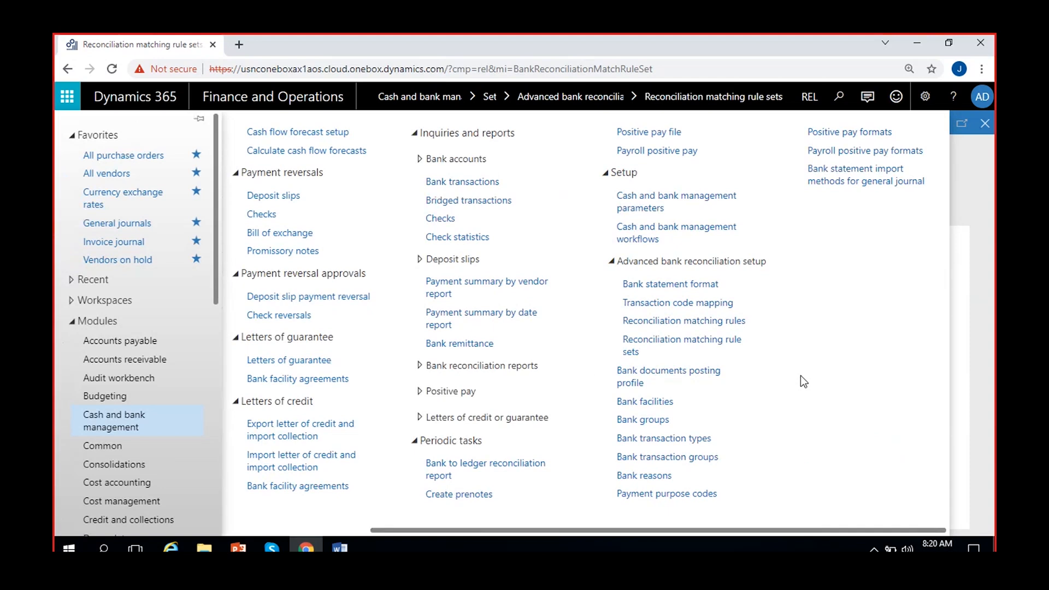
{"action": "left_click", "coordinate": [340, 547]}
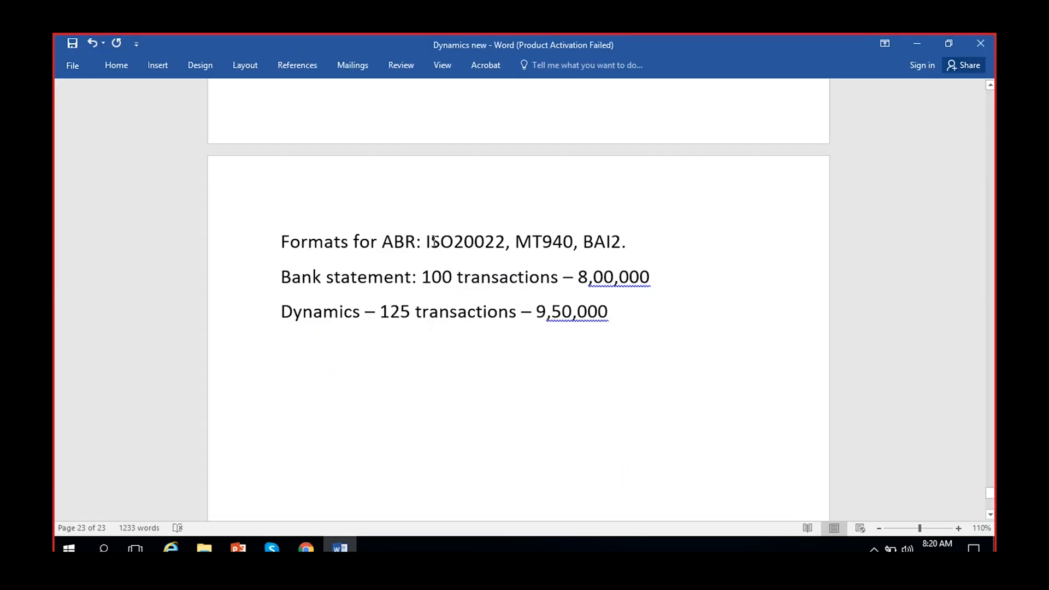
{"action": "left_click_drag", "start_coordinate": [426, 241], "coordinate": [616, 236]}
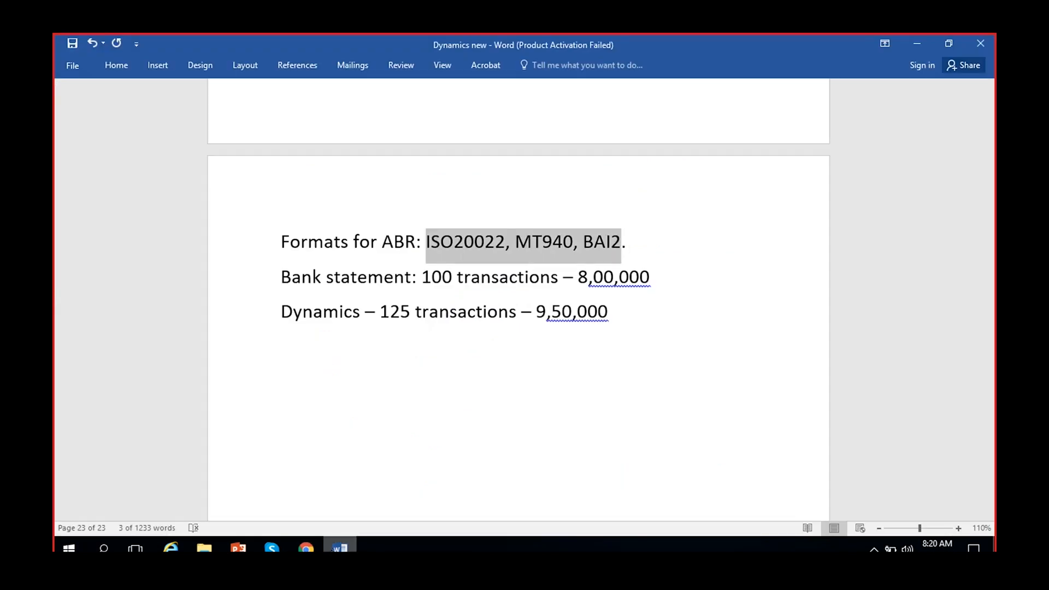
- Switch back to Dynamics 365 and open the bank accounts list in Cash and bank management
{"action": "left_click", "coordinate": [306, 547]}
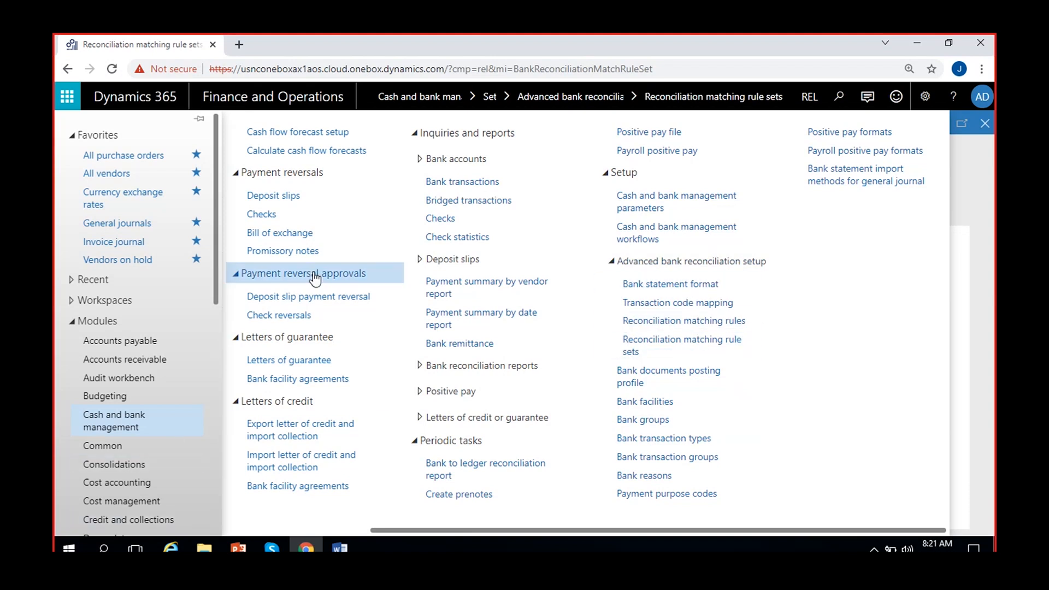
{"action": "left_click", "coordinate": [124, 434]}
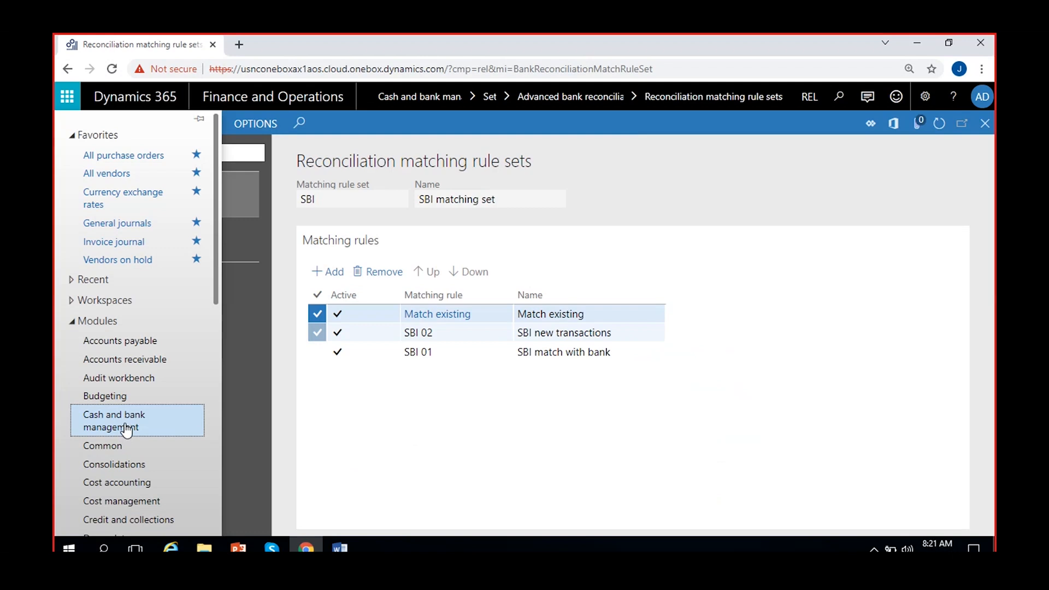
{"action": "left_click", "coordinate": [126, 430]}
{"action": "left_click", "coordinate": [264, 347]}
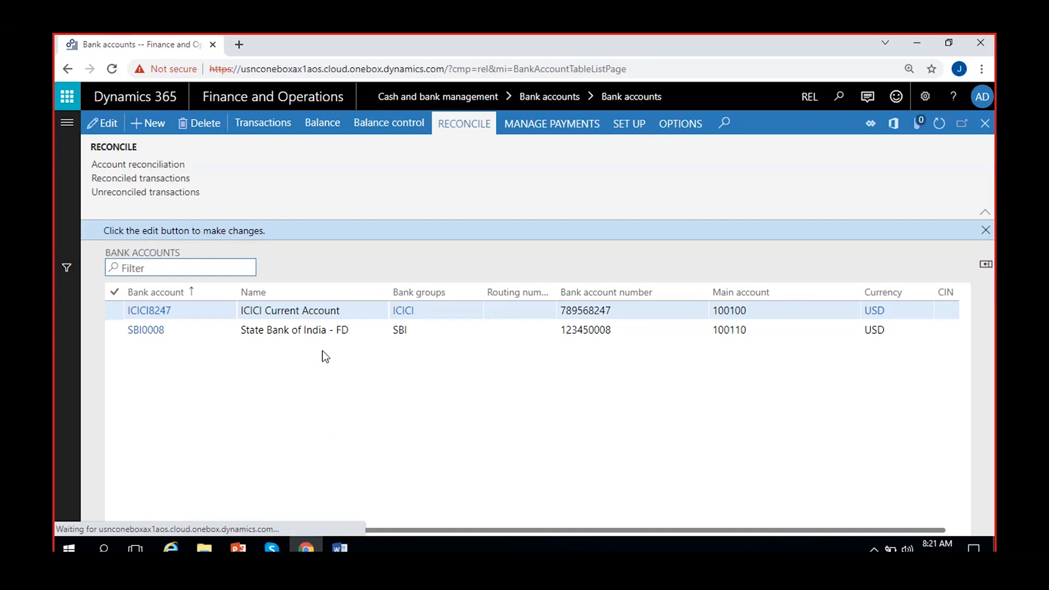
- Compare the reconciliation options offered for the State Bank of India - FD and ICICI Current Account bank accounts
{"action": "left_click", "coordinate": [474, 330]}
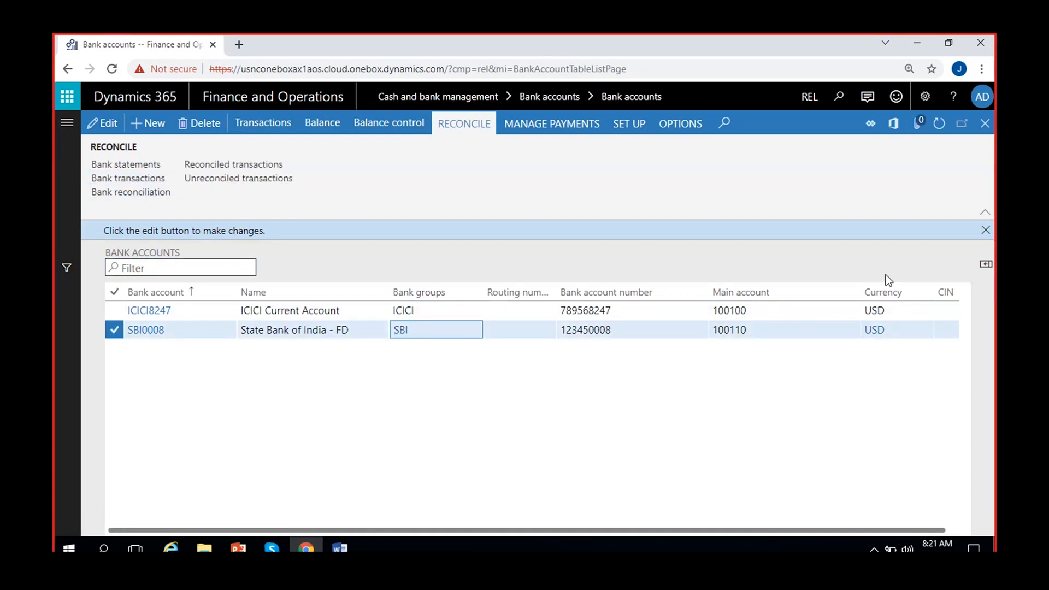
{"action": "left_click", "coordinate": [986, 230]}
{"action": "left_click", "coordinate": [428, 290]}
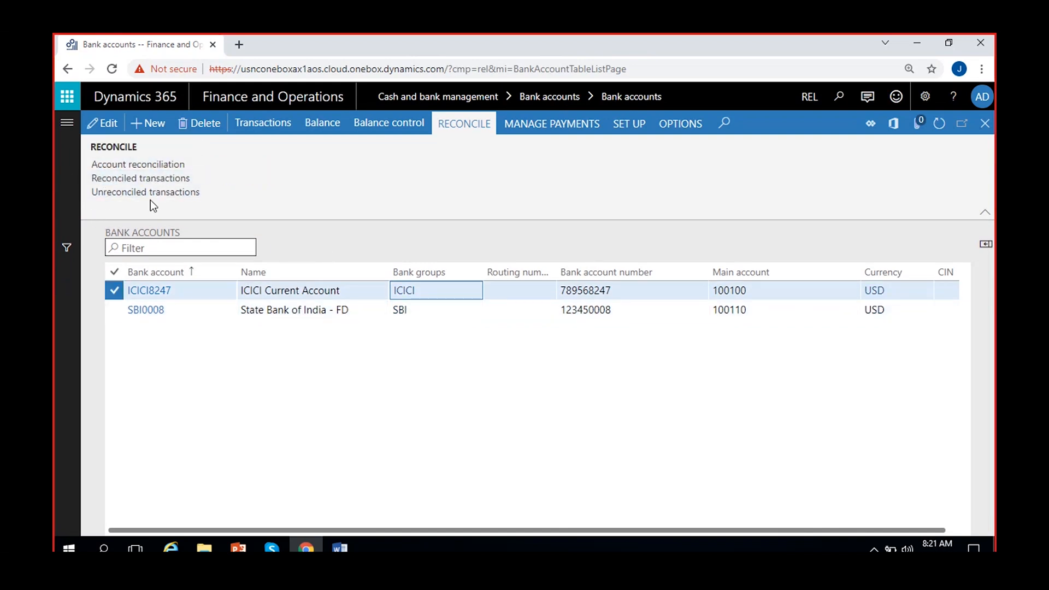
{"action": "left_click", "coordinate": [419, 317]}
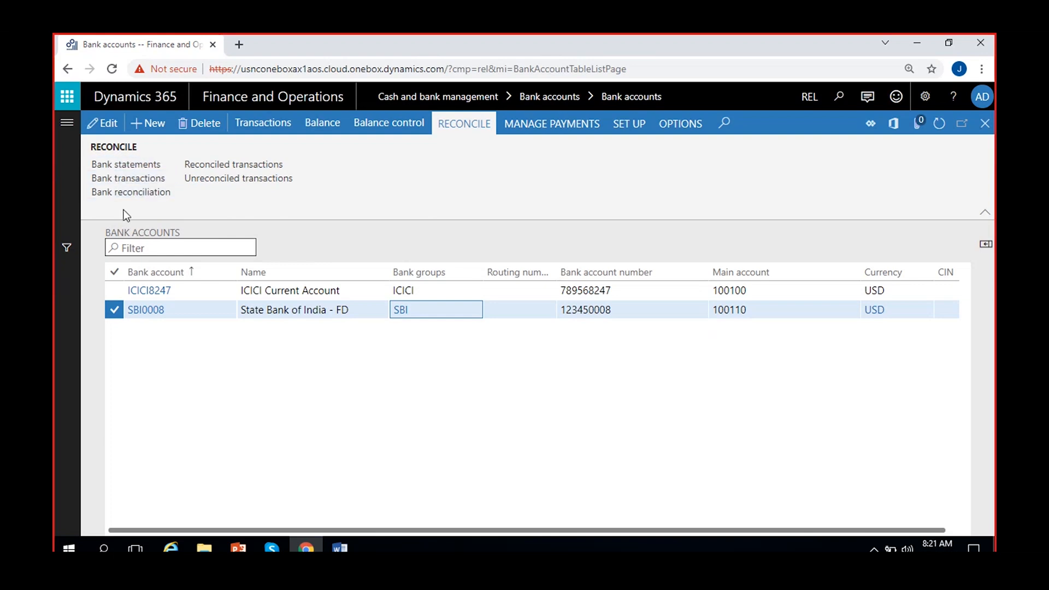
- Open the bank statements of State Bank of India - FD and start a statement import for that account
{"action": "left_click", "coordinate": [129, 165]}
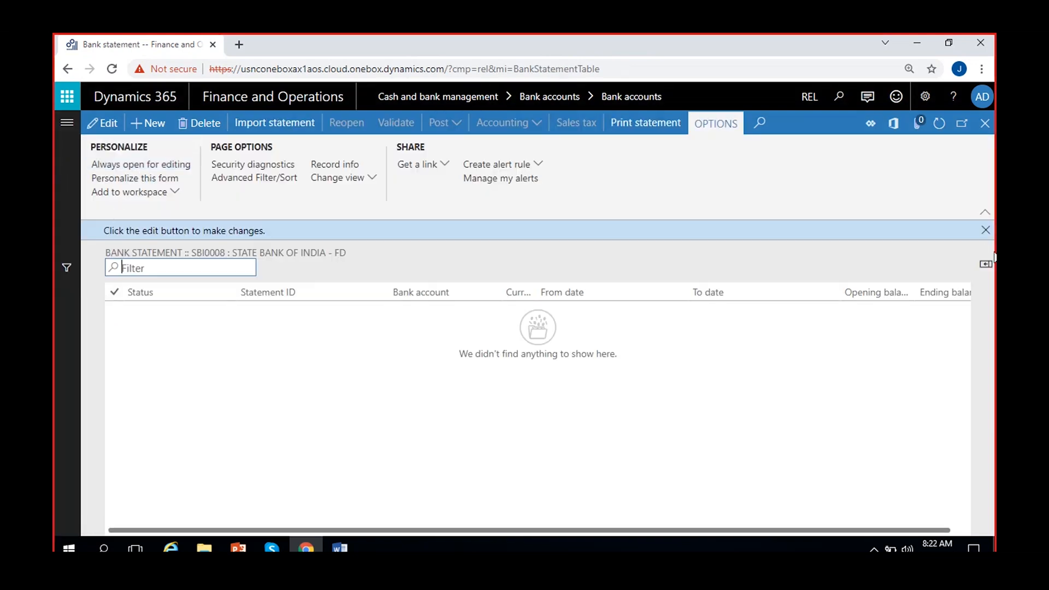
{"action": "left_click", "coordinate": [978, 234]}
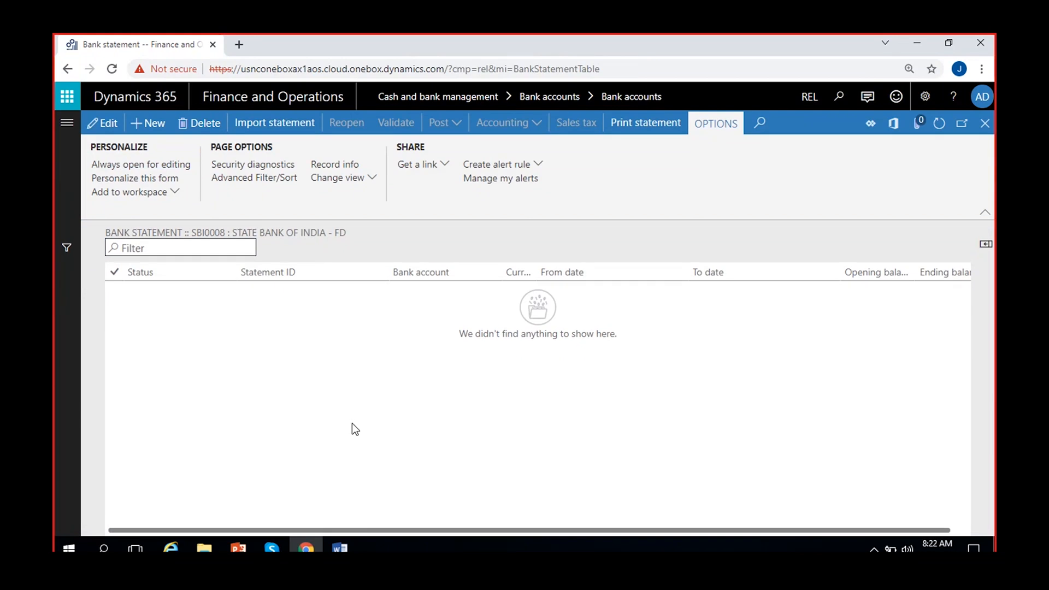
{"action": "left_click", "coordinate": [267, 125]}
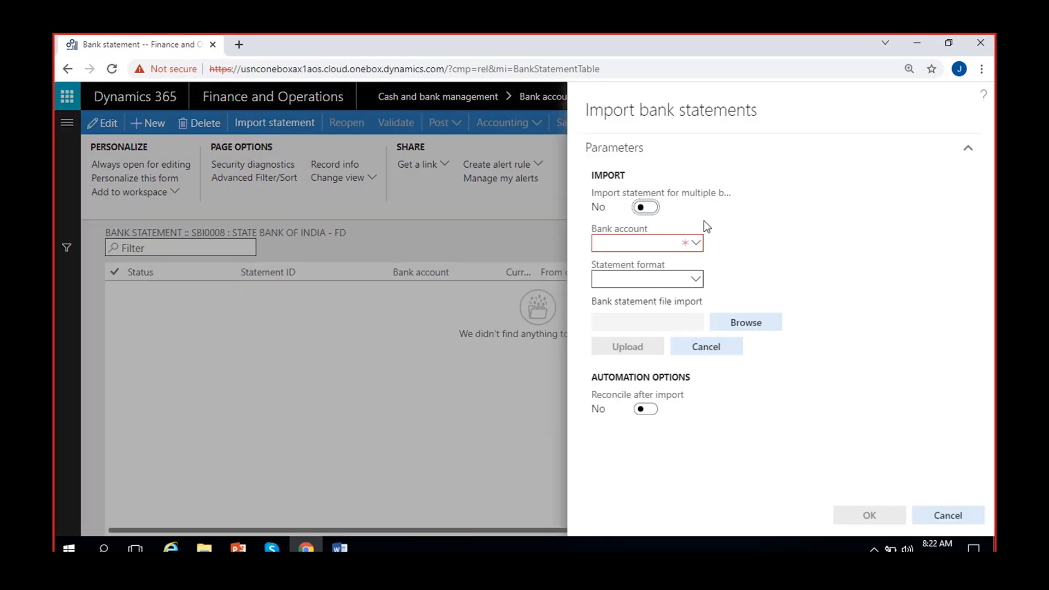
{"action": "left_click", "coordinate": [696, 243]}
{"action": "left_click", "coordinate": [677, 283]}
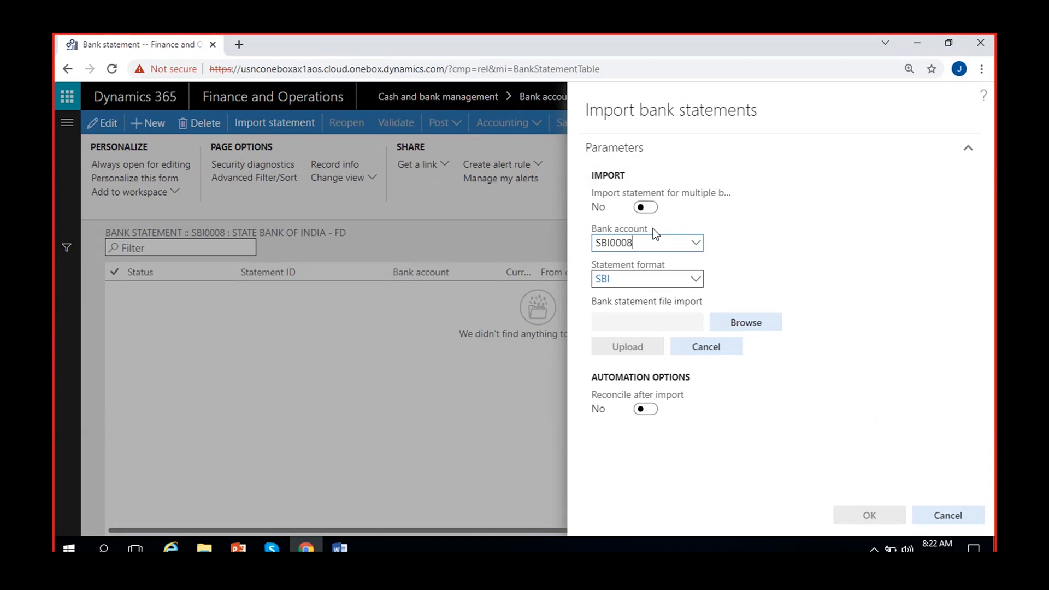
- Try the multiple bank account import option, turn it off again and reselect the State Bank of India - FD account
{"action": "left_click", "coordinate": [650, 208]}
{"action": "left_click", "coordinate": [650, 208]}
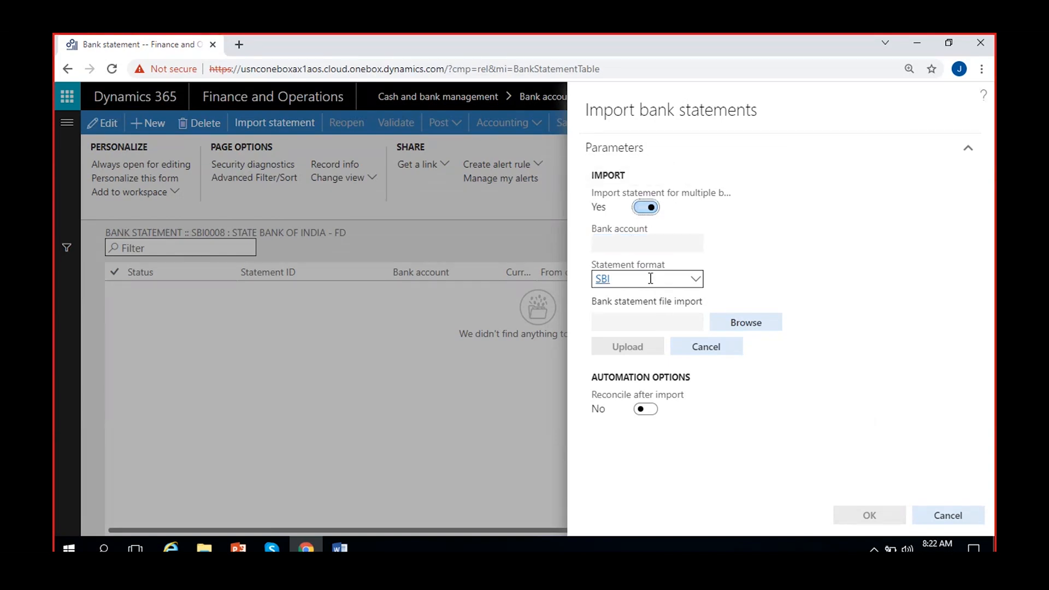
{"action": "left_click", "coordinate": [691, 249]}
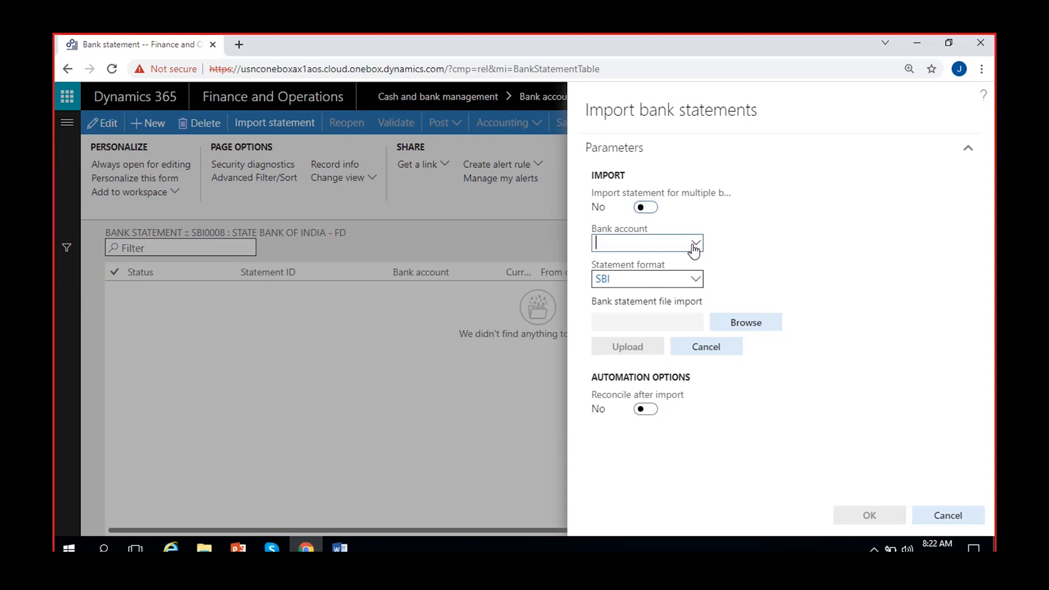
{"action": "left_click", "coordinate": [669, 279]}
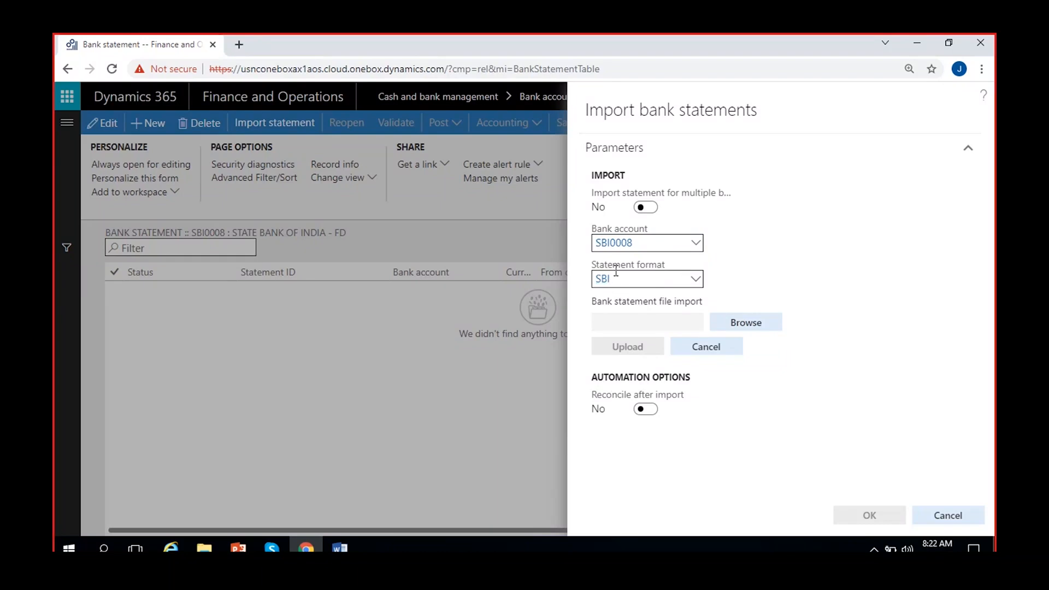
- Look through the Downloads folder for a bank statement file and cancel the statement import
{"action": "left_click", "coordinate": [738, 322]}
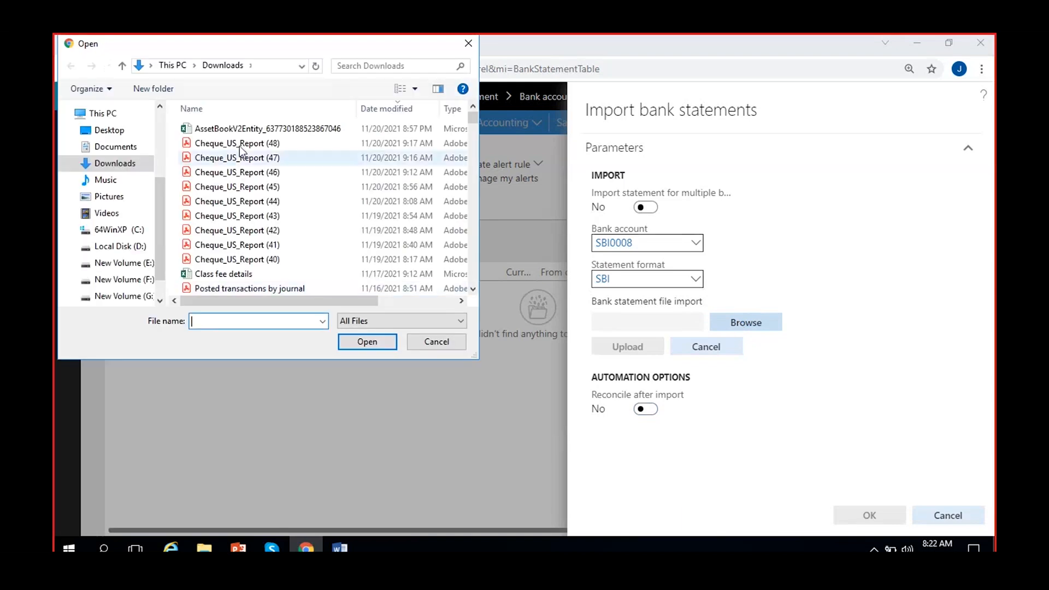
{"action": "scroll", "coordinate": [239, 192], "scroll_direction": "down", "scroll_amount": 2}
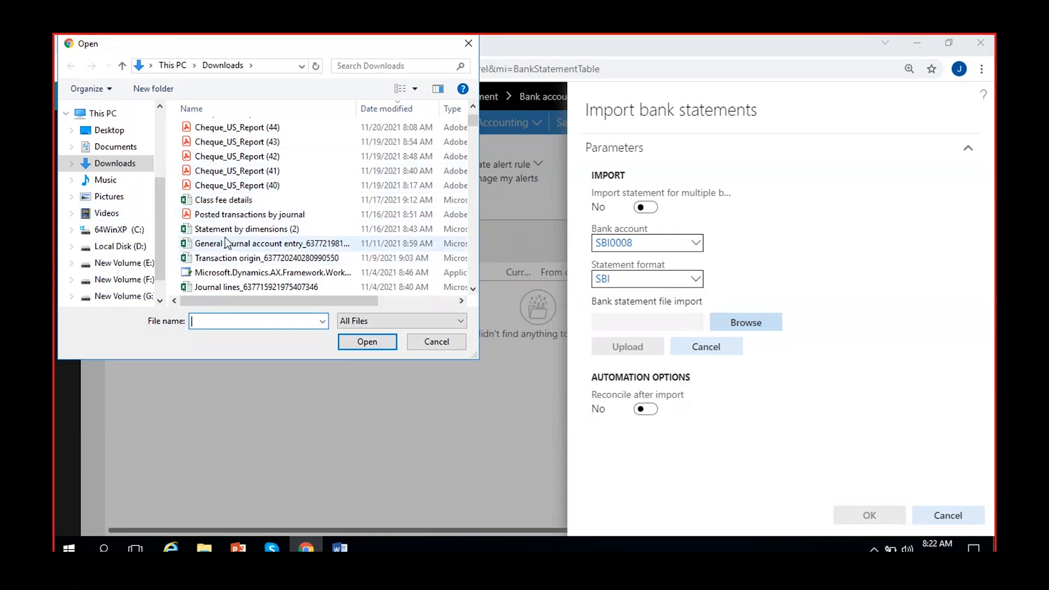
{"action": "scroll", "coordinate": [221, 243], "scroll_direction": "up", "scroll_amount": 2}
{"action": "left_click", "coordinate": [424, 345]}
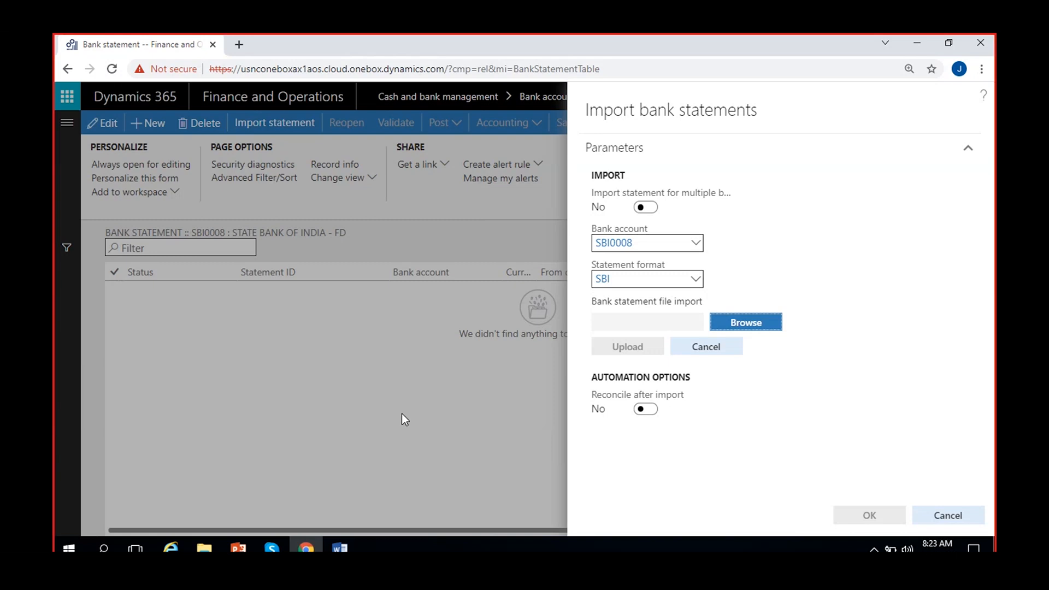
{"action": "left_click", "coordinate": [962, 513]}
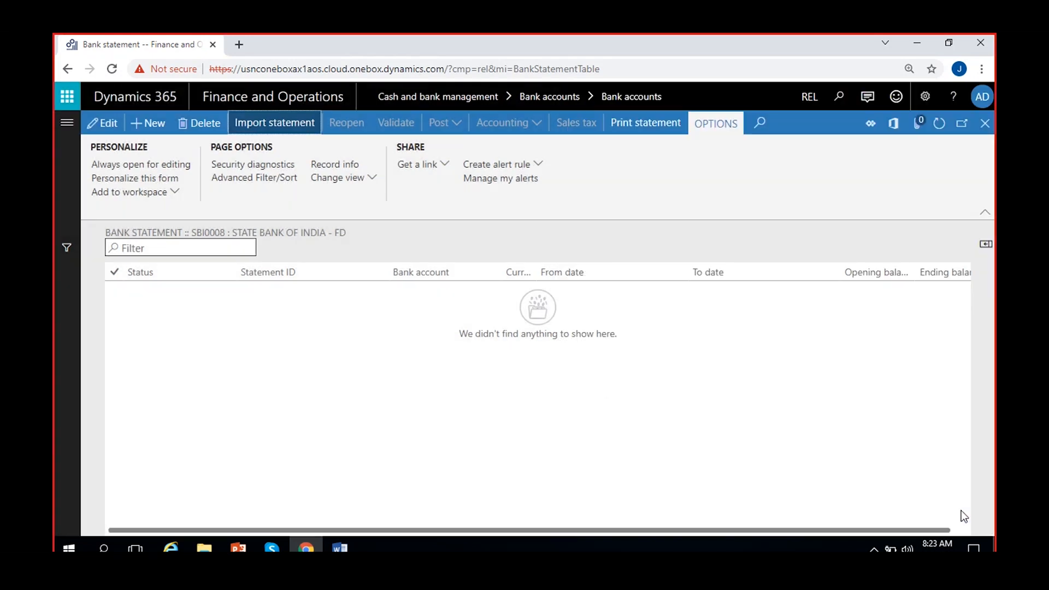
- Leave the bank statements page and view the bank transactions of State Bank of India - FD
{"action": "left_click", "coordinate": [56, 129]}
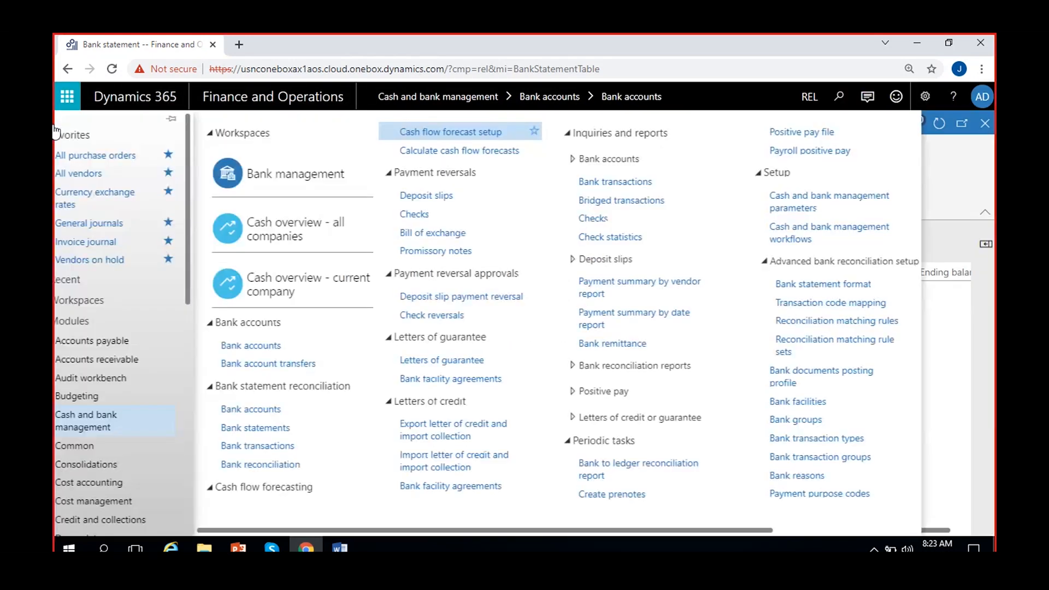
{"action": "left_click", "coordinate": [990, 307]}
{"action": "left_click", "coordinate": [987, 125]}
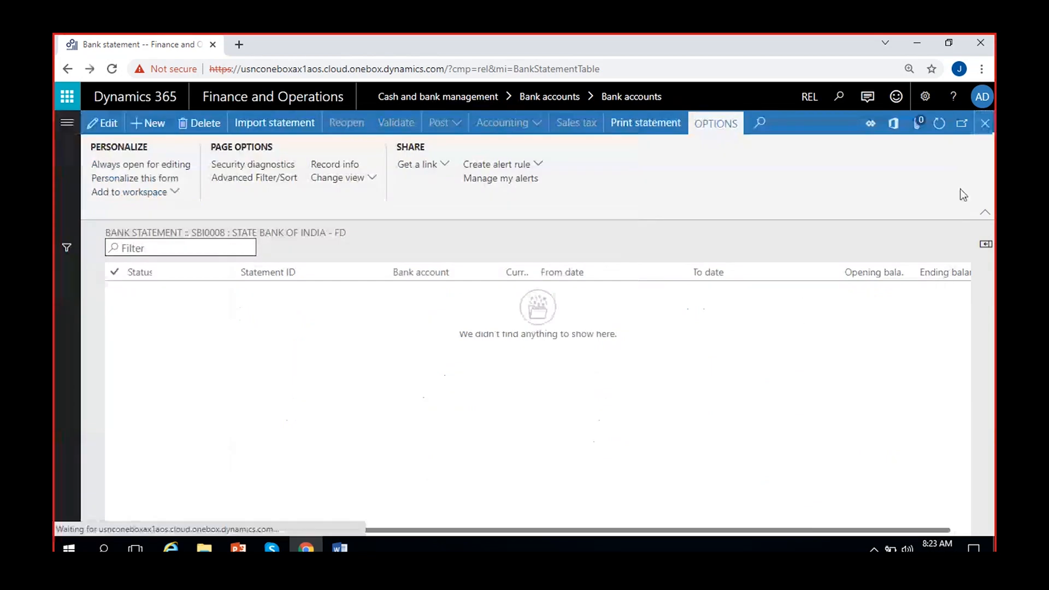
{"action": "left_click", "coordinate": [136, 181]}
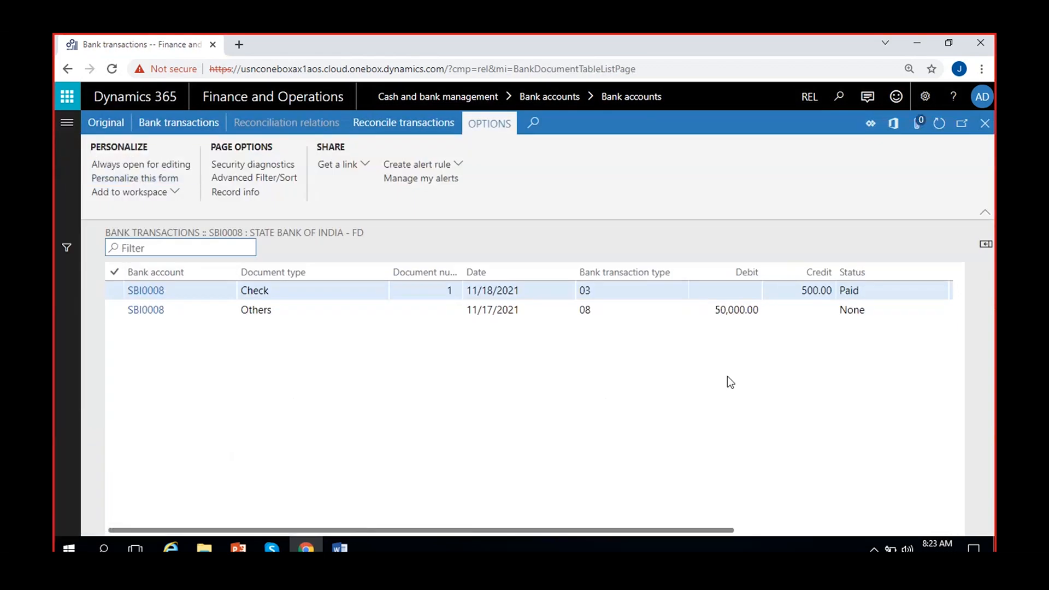
- Return to the bank accounts list, open the bank reconciliation page of State Bank of India - FD and dismiss its edit notice
{"action": "left_click", "coordinate": [988, 126]}
{"action": "left_click", "coordinate": [133, 195]}
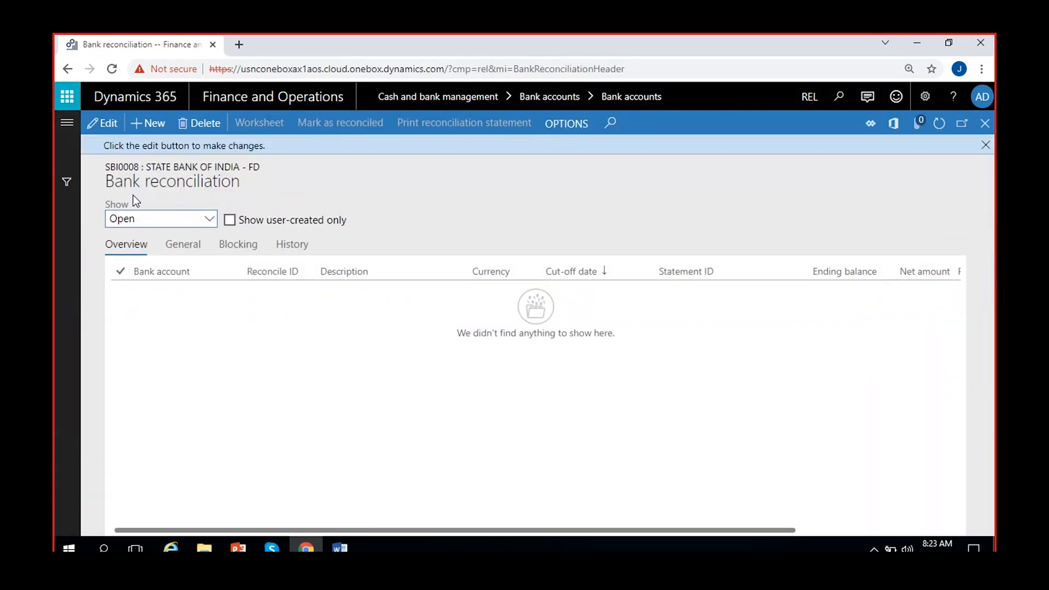
{"action": "left_click", "coordinate": [984, 146]}
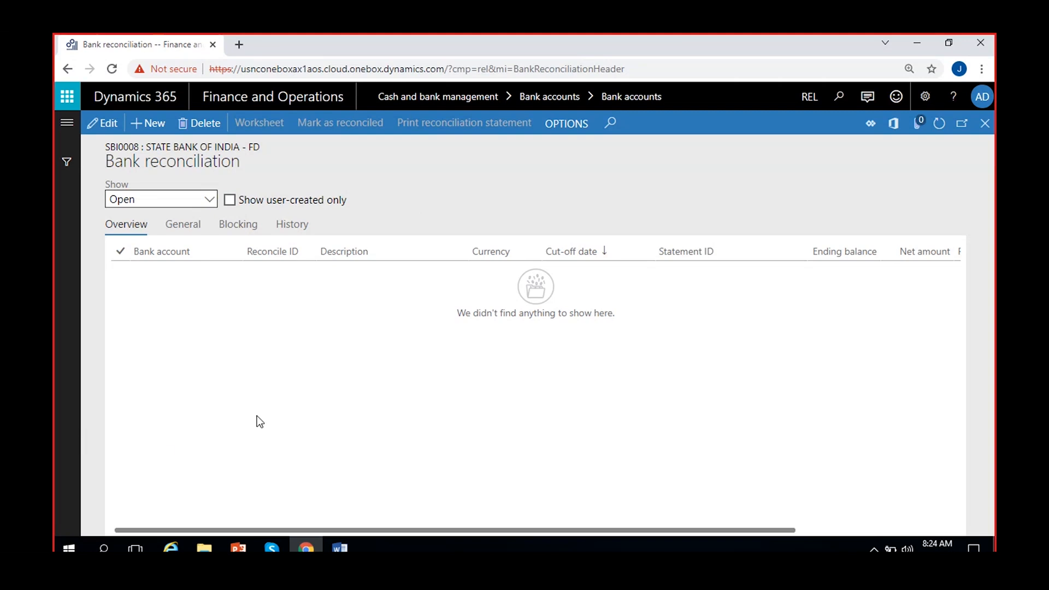
- Switch to Word and review the notes on ABR formats and the bank statement and Dynamics transactions
{"action": "left_click", "coordinate": [339, 547]}
{"action": "left_click", "coordinate": [382, 351]}
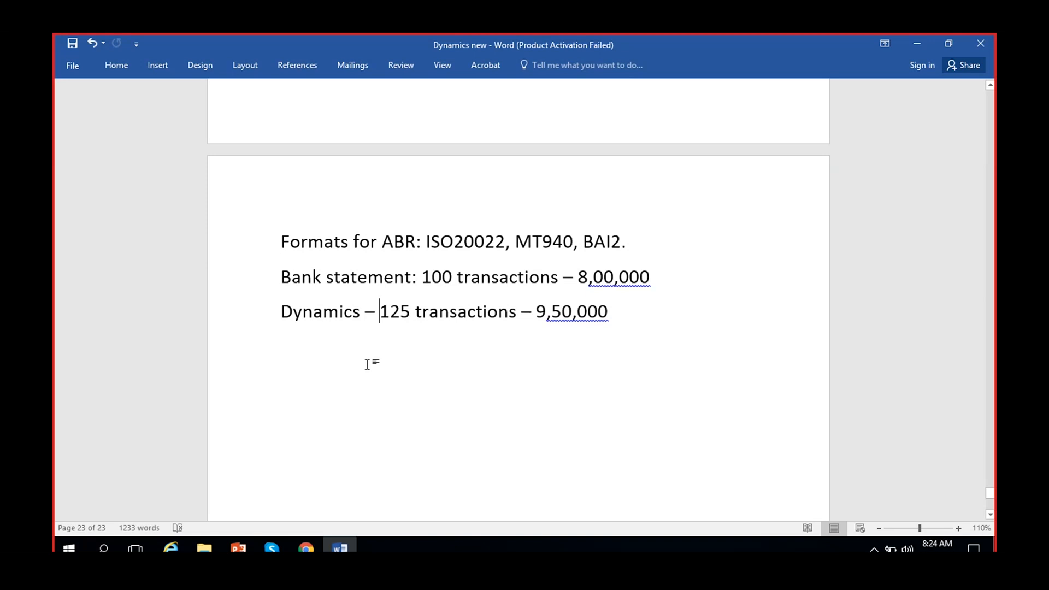
- Switch back to Dynamics 365 and leave the bank reconciliation page for the bank accounts list
{"action": "left_click", "coordinate": [306, 547]}
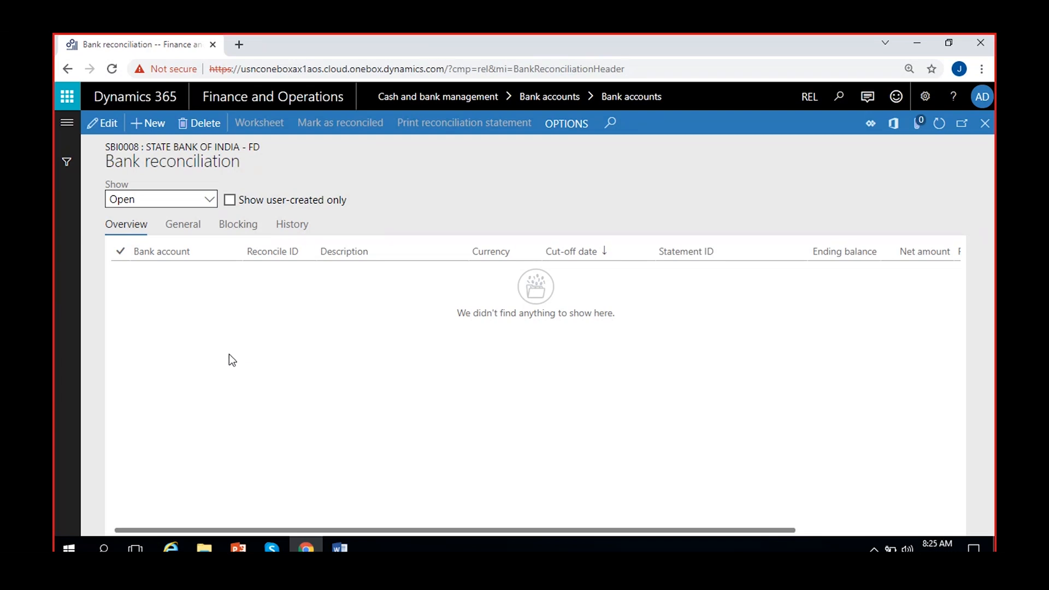
{"action": "left_click", "coordinate": [989, 129]}
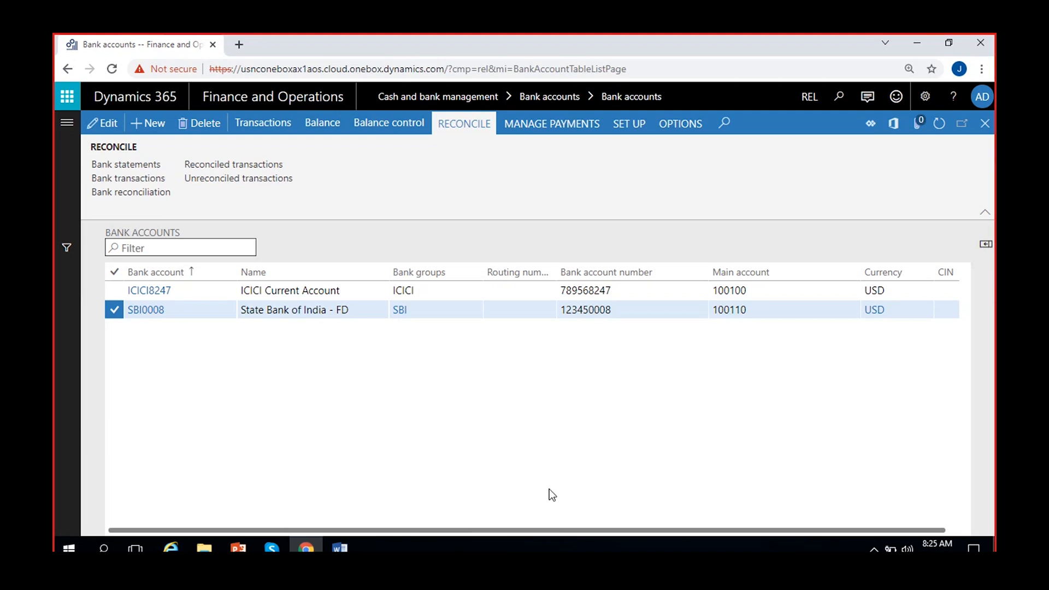
{"action": "mouse_move", "coordinate": [339, 548]}
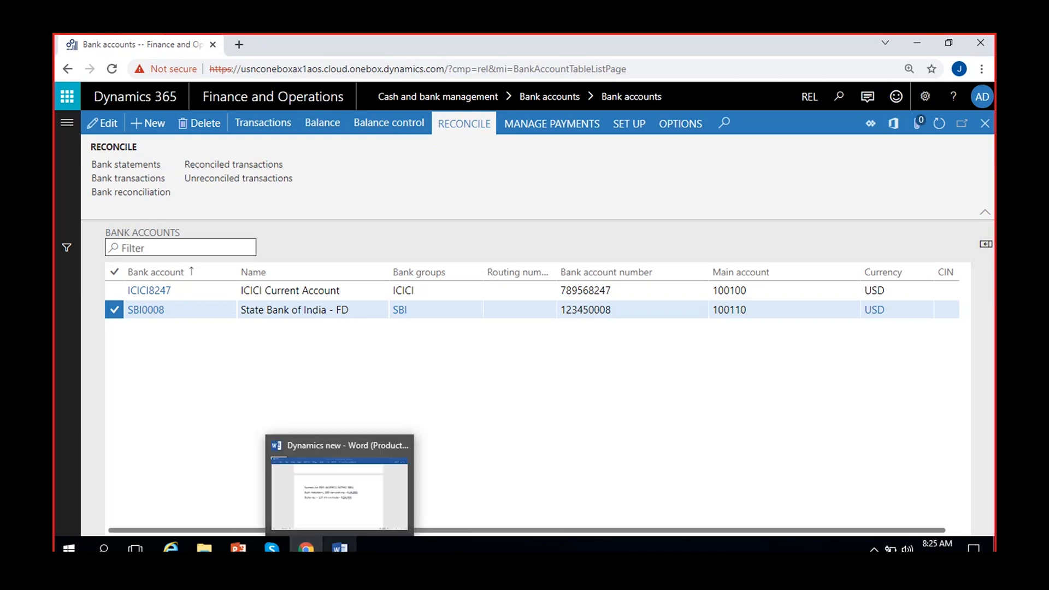